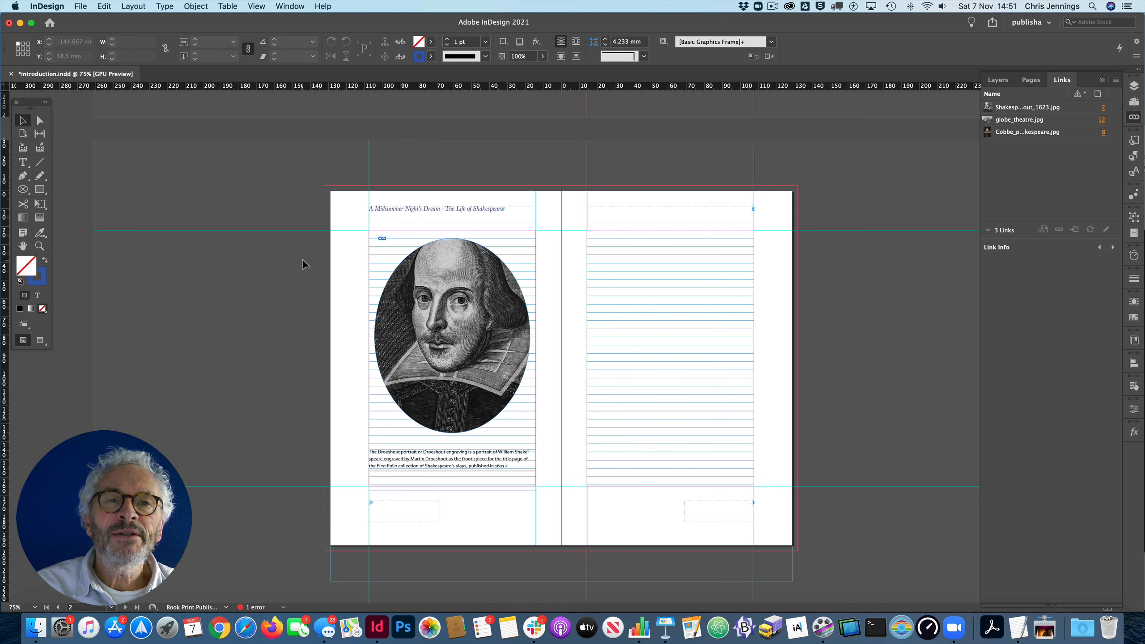
Open dreamcover20_v1.indd from the designandproduction_work folder in Creative Cloud Files.
click(37, 628)
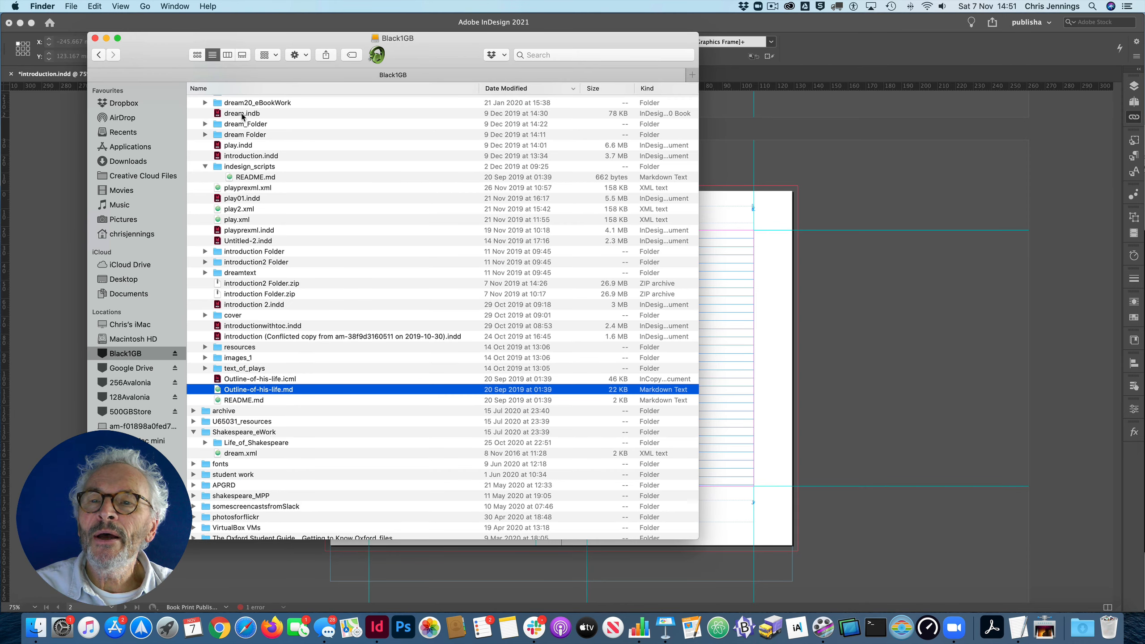
click(134, 175)
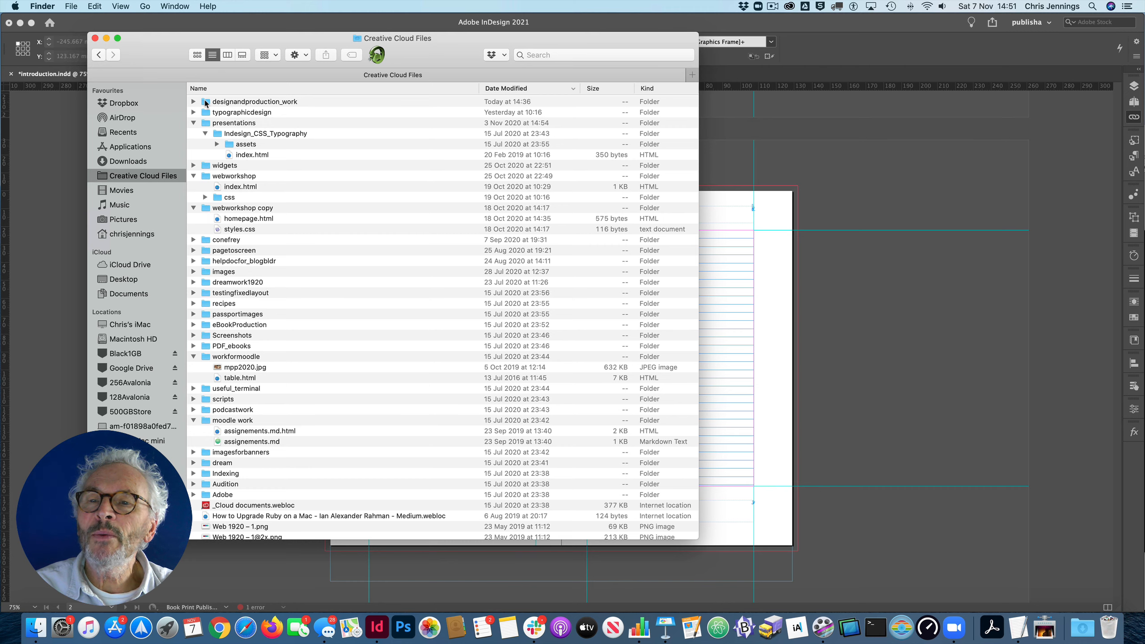
double_click(208, 102)
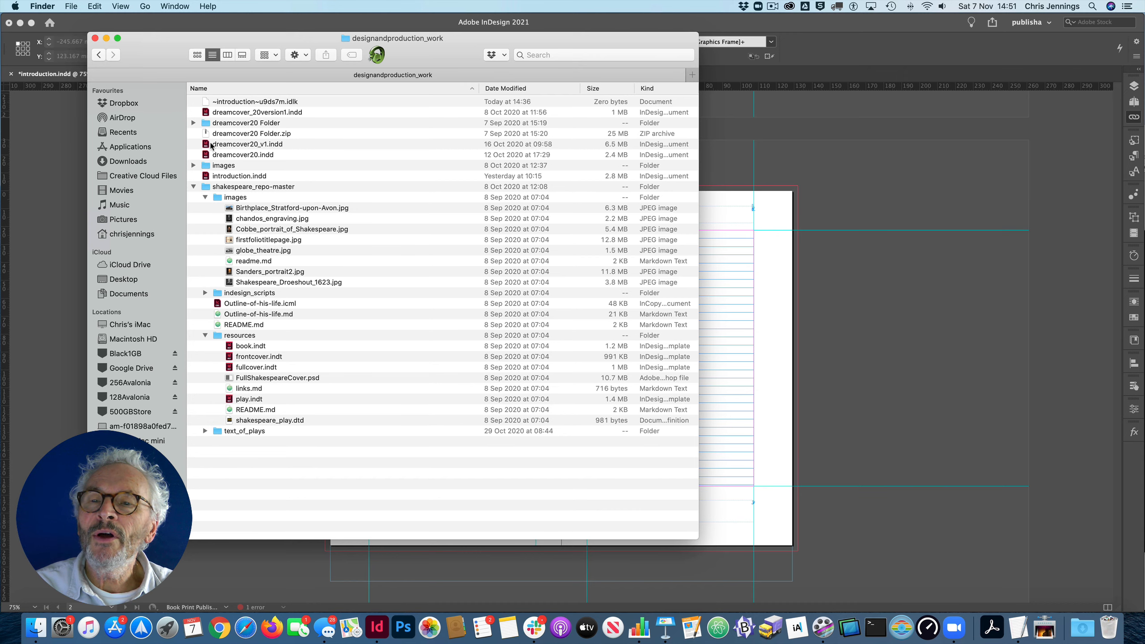
key(super+Tab)
drag(207, 144, 371, 209)
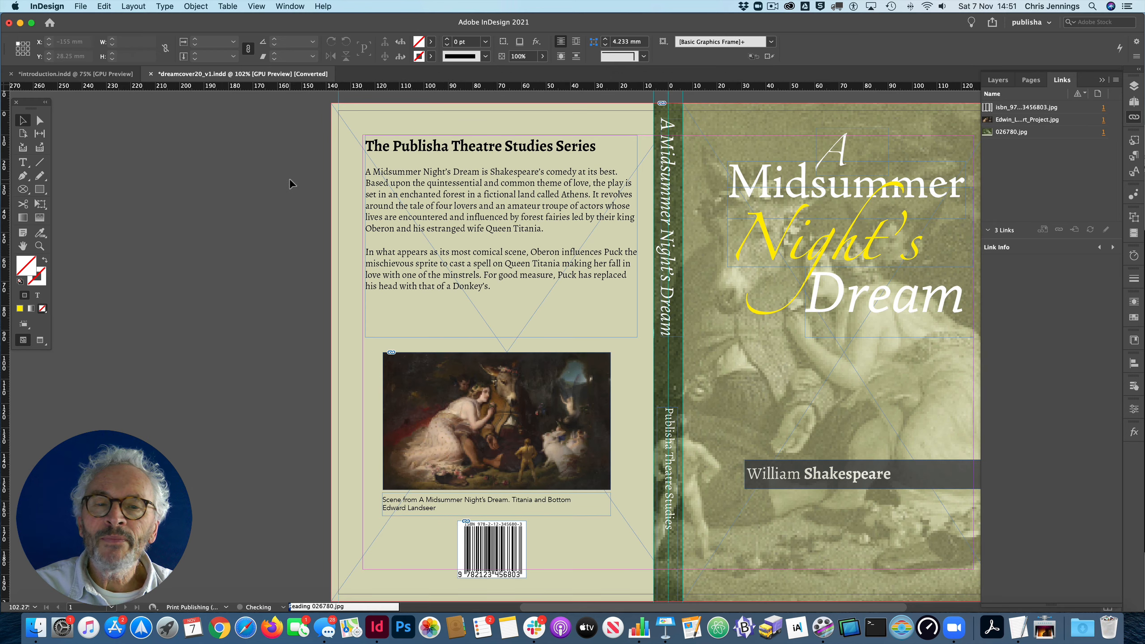
Copy the grouped play title from the front cover into introduction.indd and place it on the empty page facing the portrait.
scroll(484, 223, right, 5)
scroll(484, 223, right, 2)
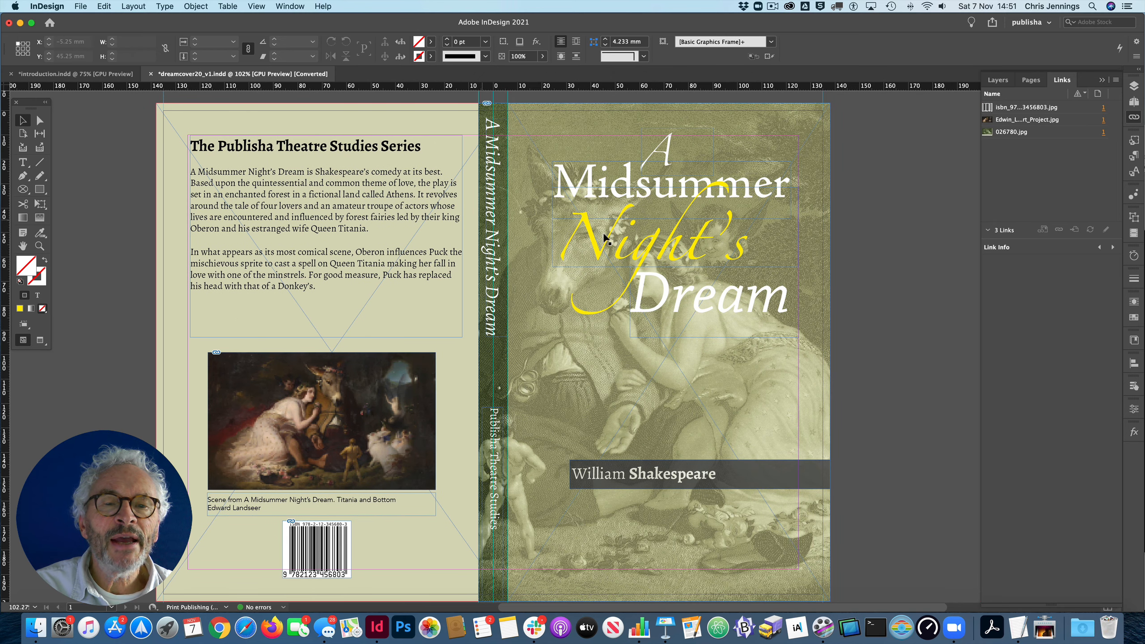
click(629, 201)
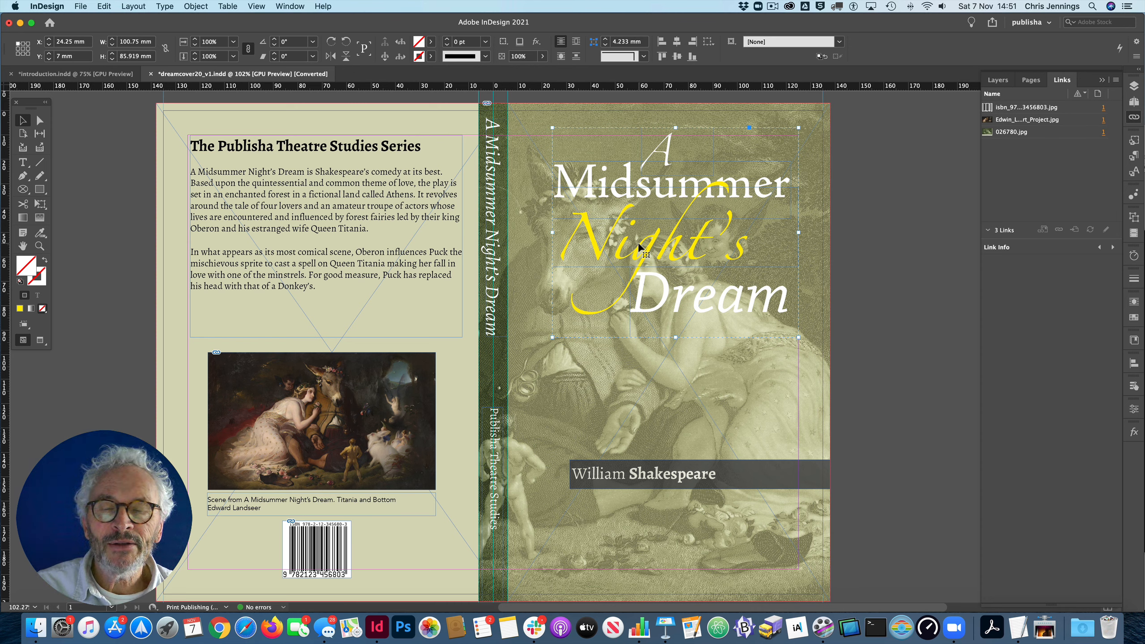
click(94, 75)
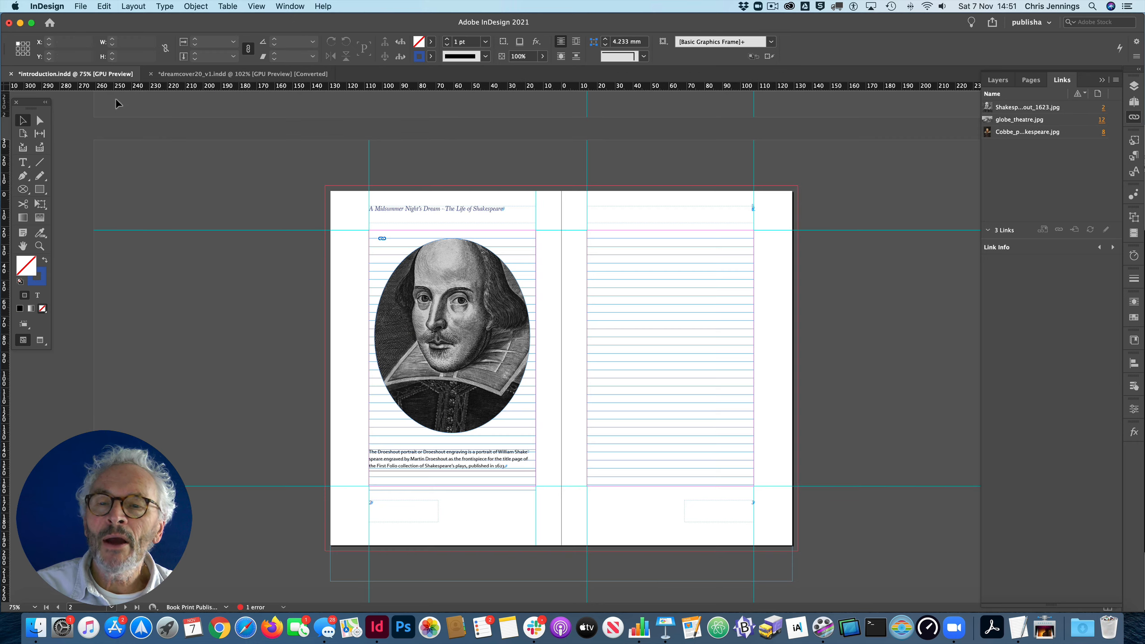
key(super+v)
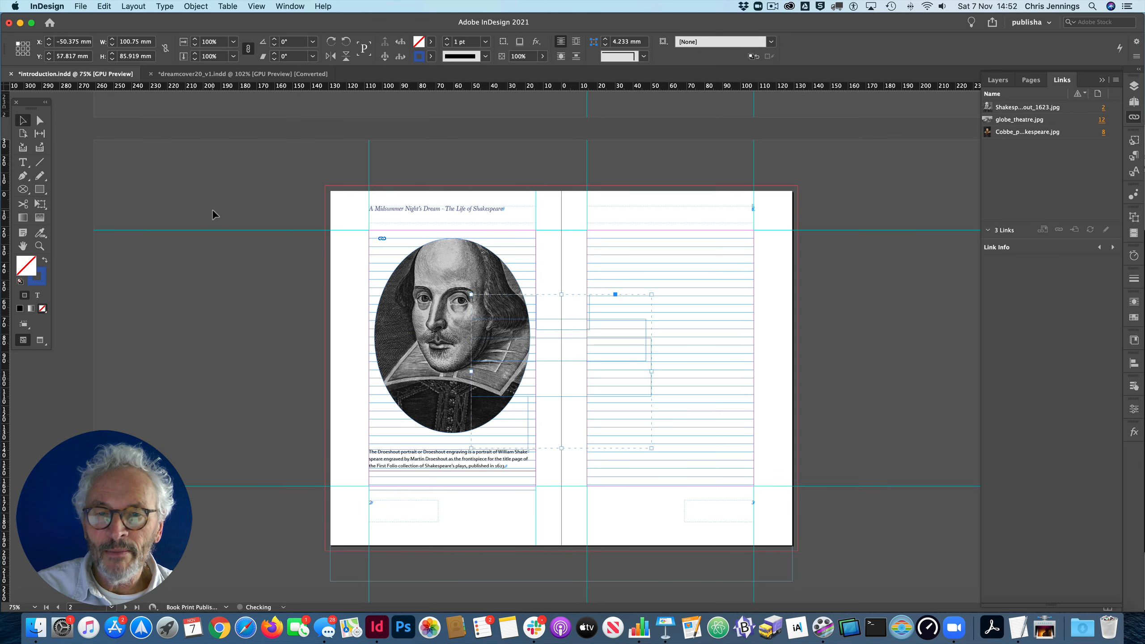
drag(585, 330, 698, 321)
Set the text fill of the "A" in the pasted title to Black.
key(super+equal)
click(673, 294)
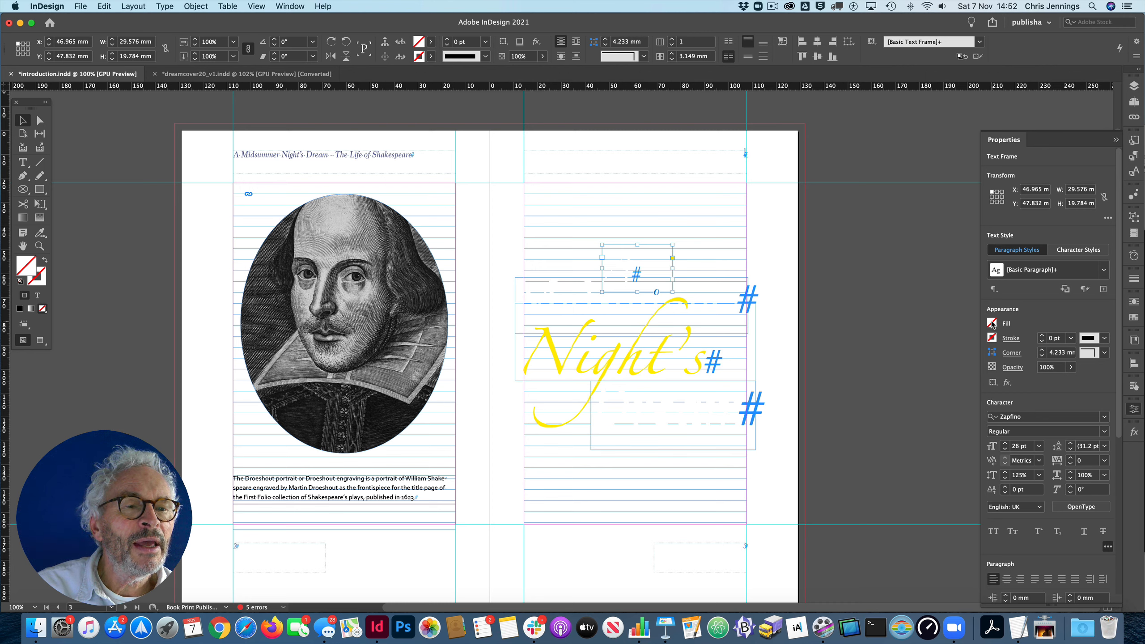
click(993, 324)
click(993, 323)
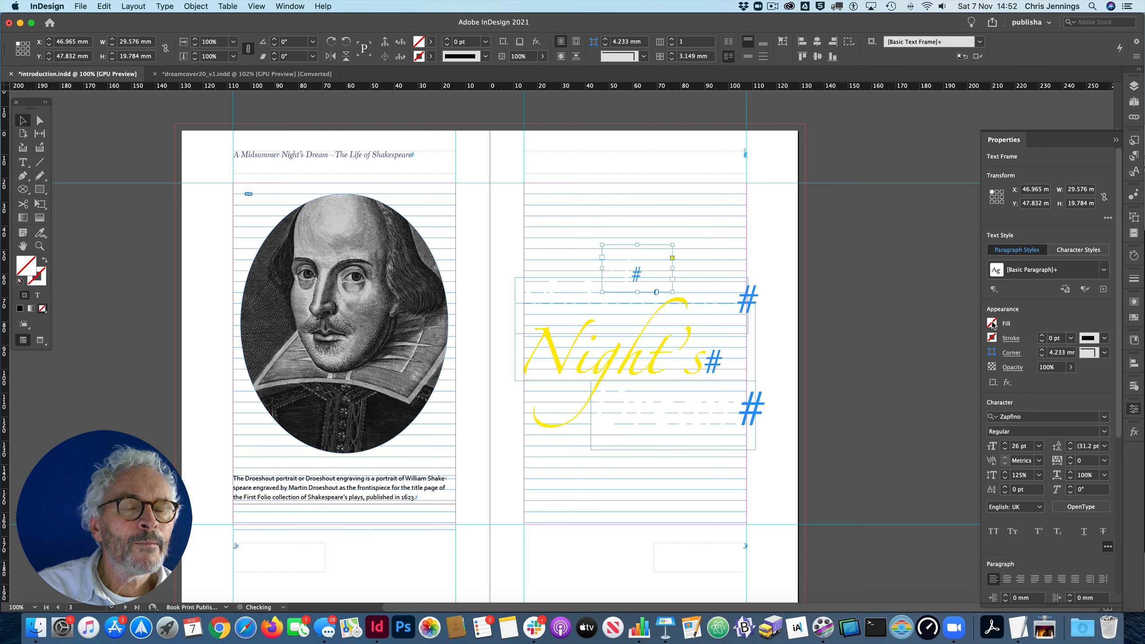
click(993, 324)
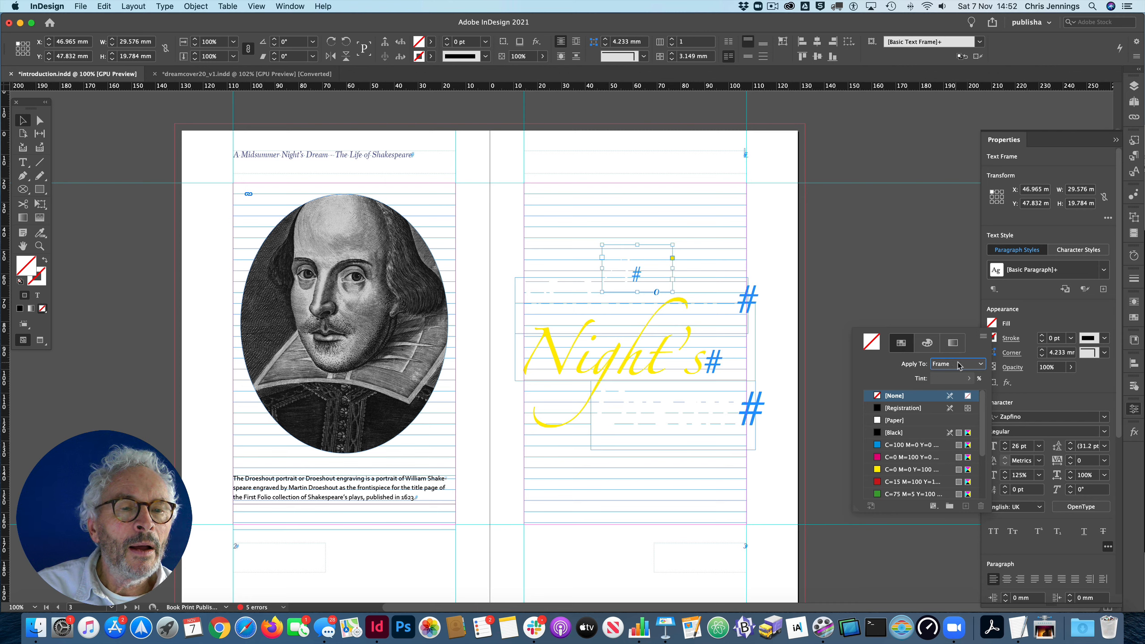
click(975, 365)
click(958, 377)
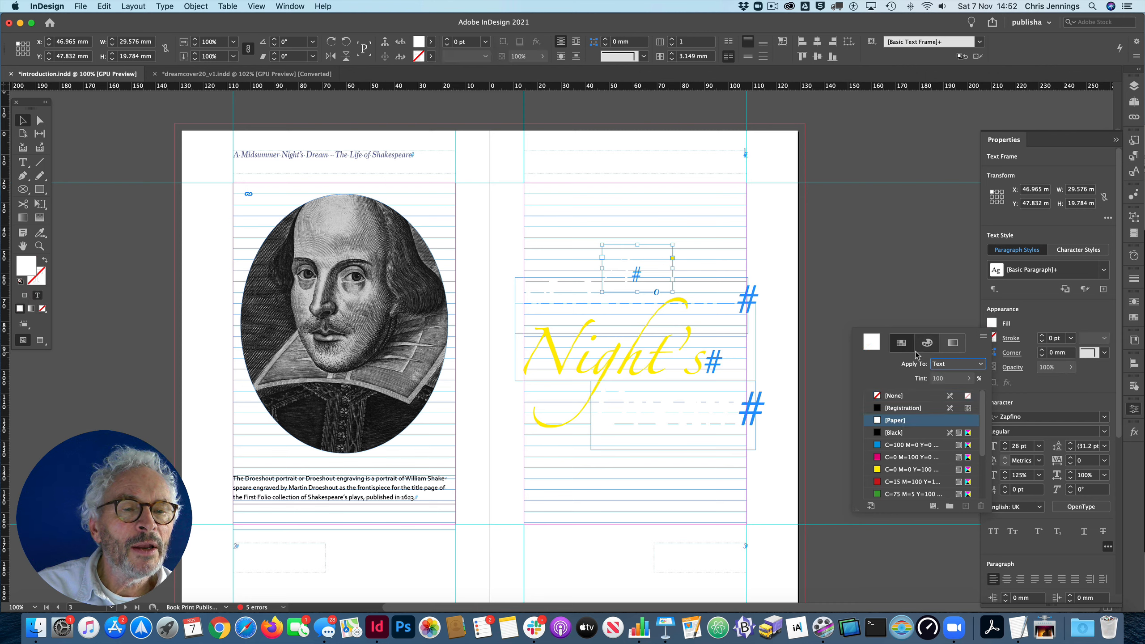
click(892, 433)
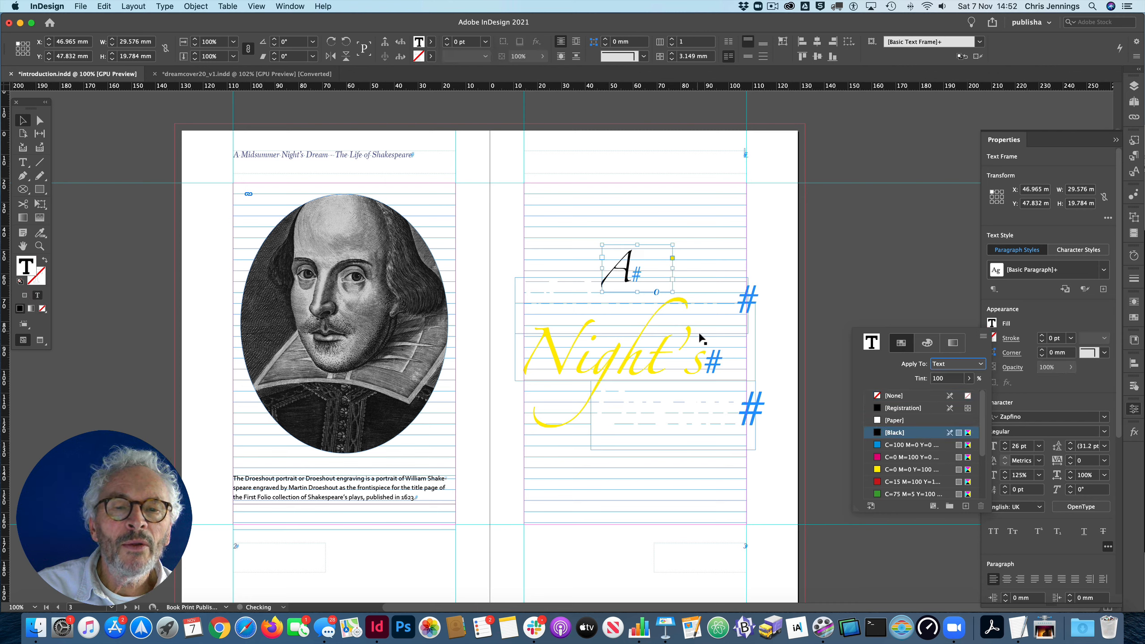
click(809, 311)
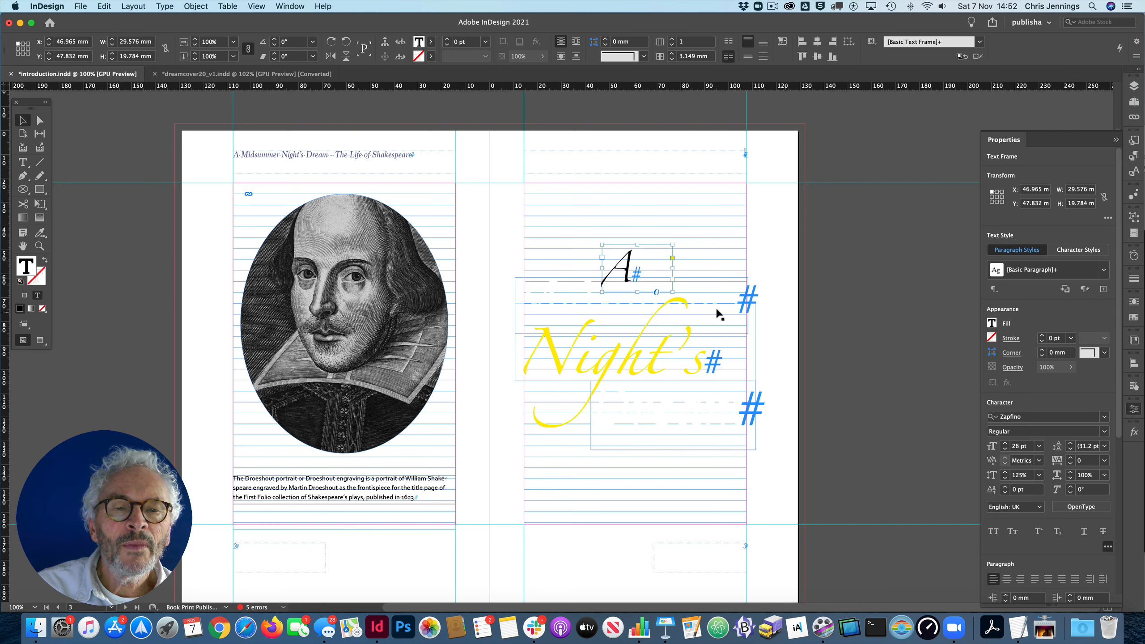
click(634, 313)
click(675, 396)
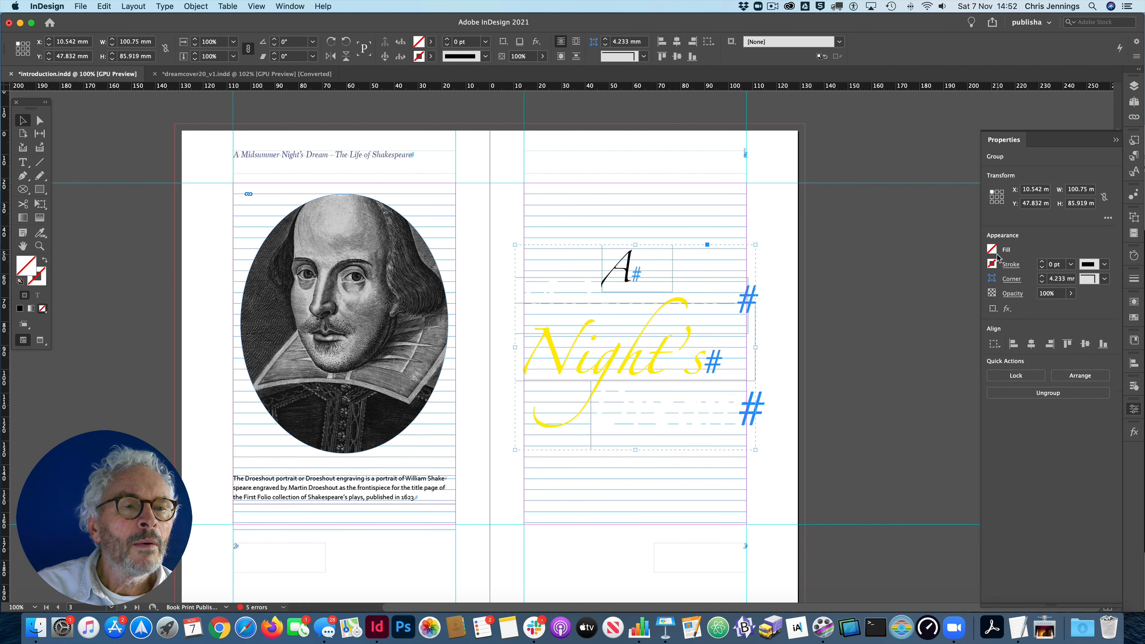
click(994, 251)
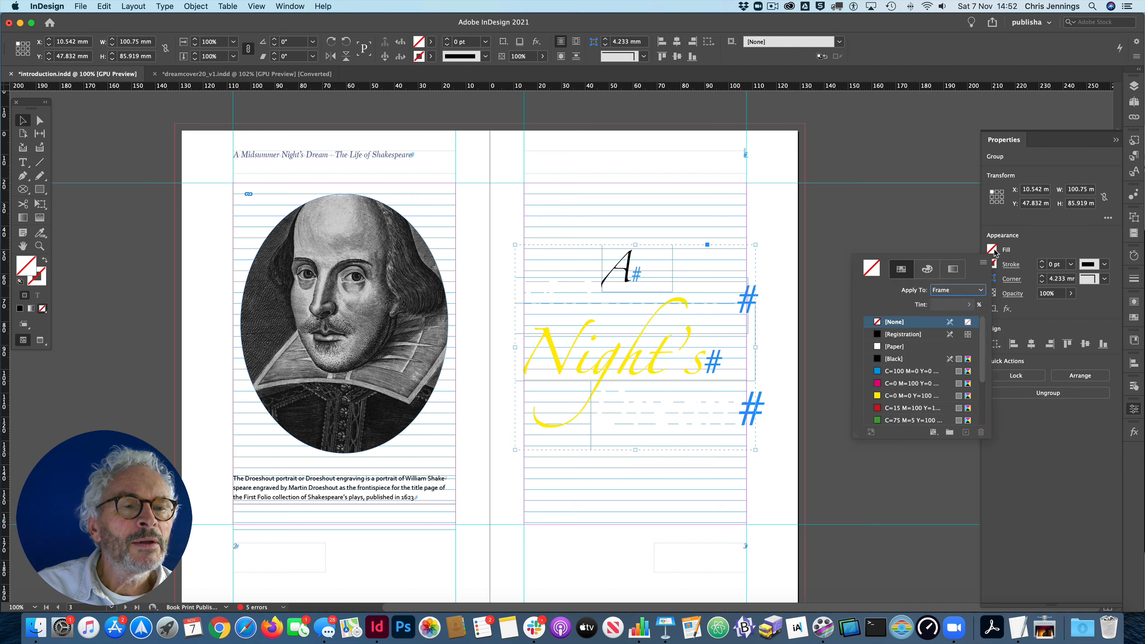
click(955, 291)
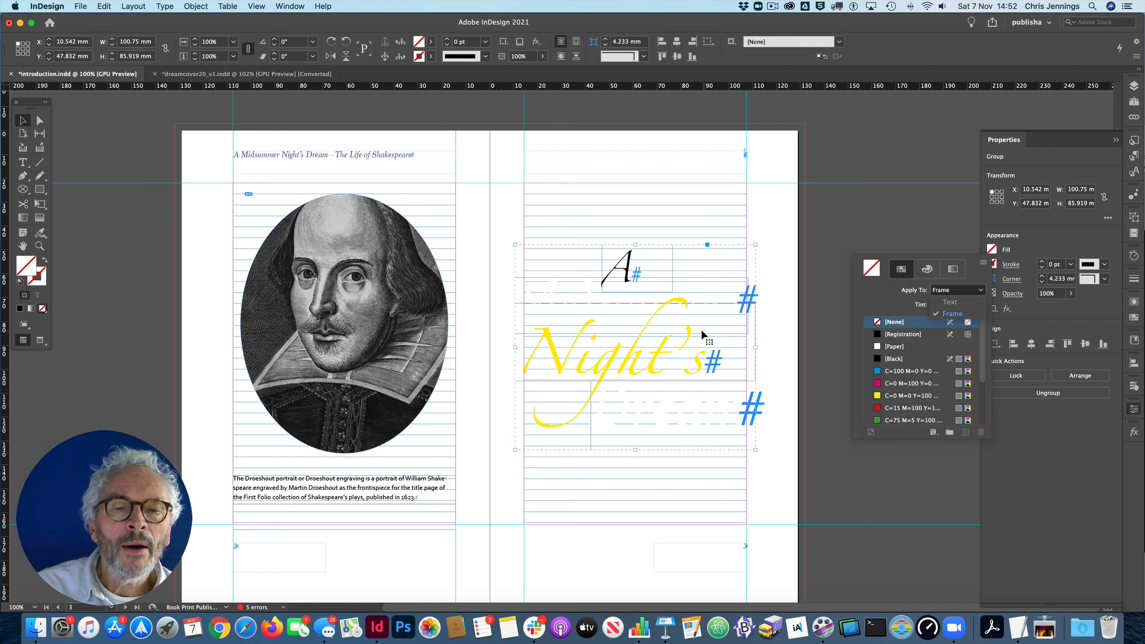
click(685, 347)
Set the text fill of "Night's" in the title group to Black.
double_click(685, 347)
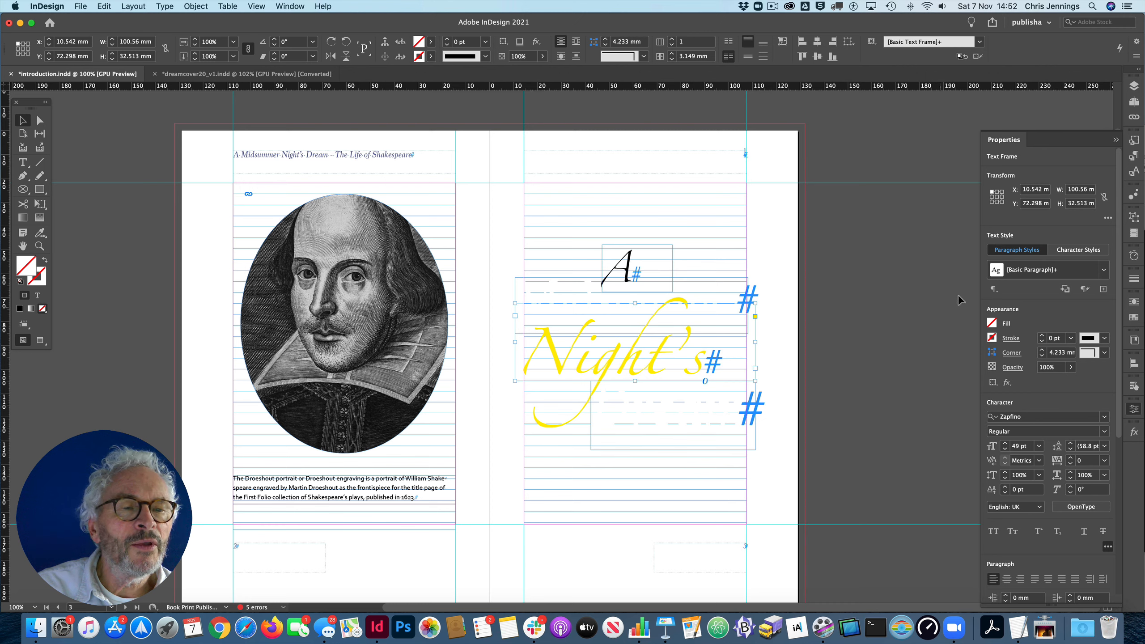
click(993, 325)
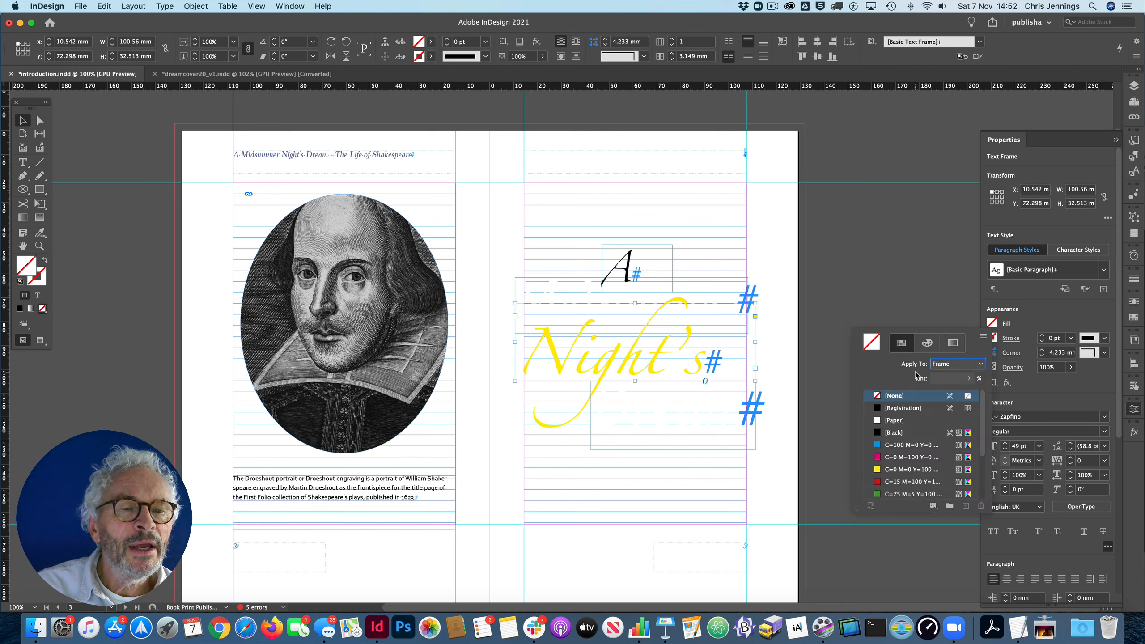
click(947, 365)
click(954, 375)
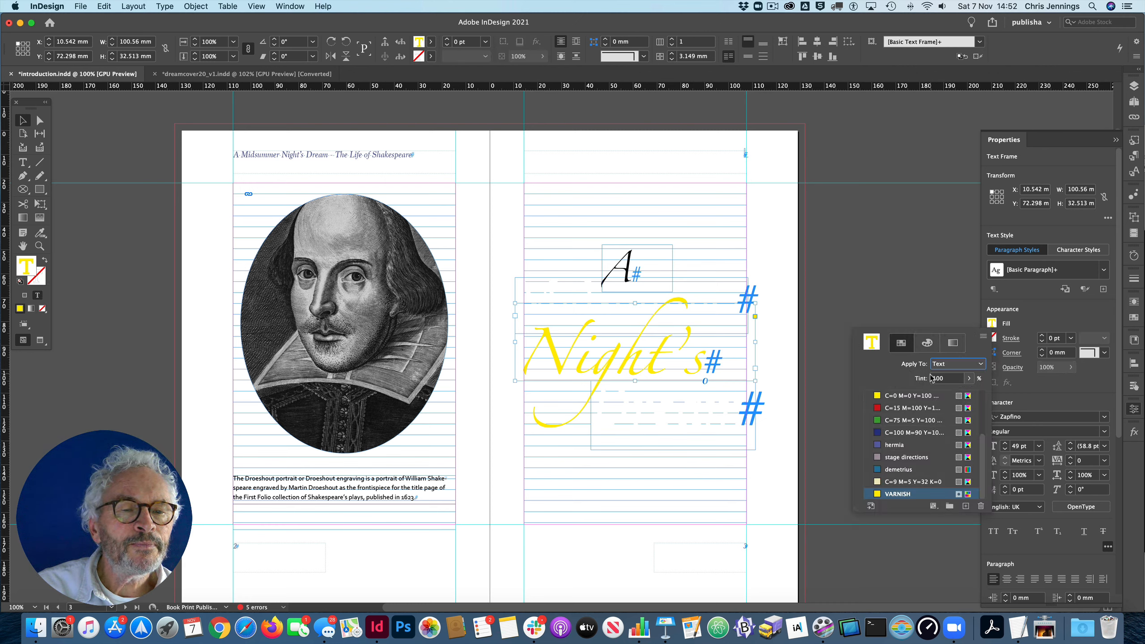
scroll(883, 428, up, 3)
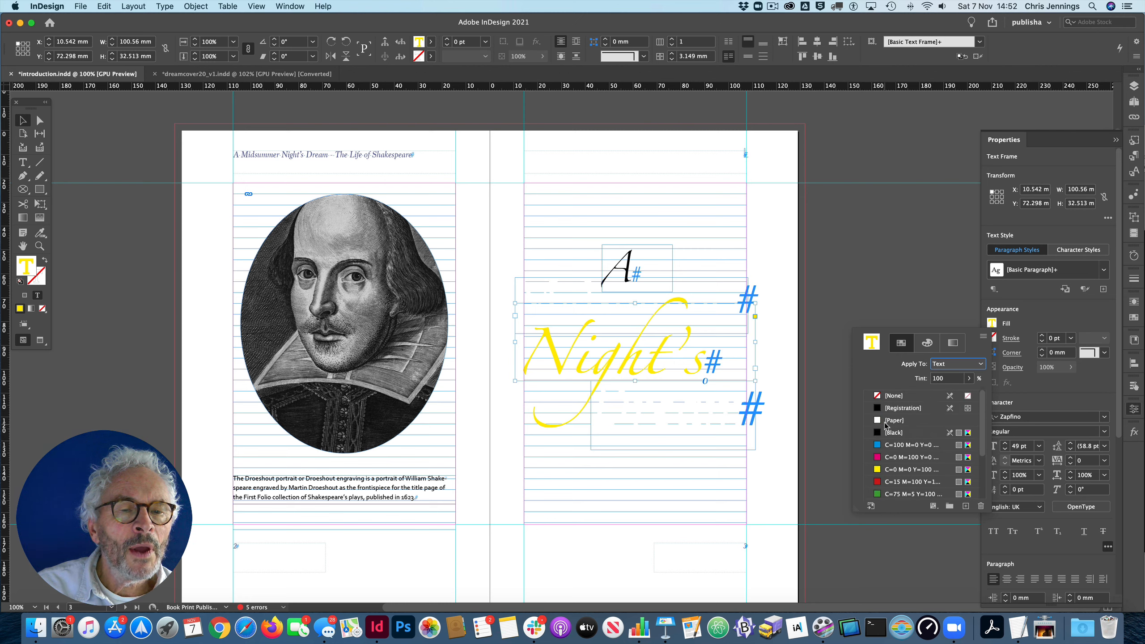
click(884, 433)
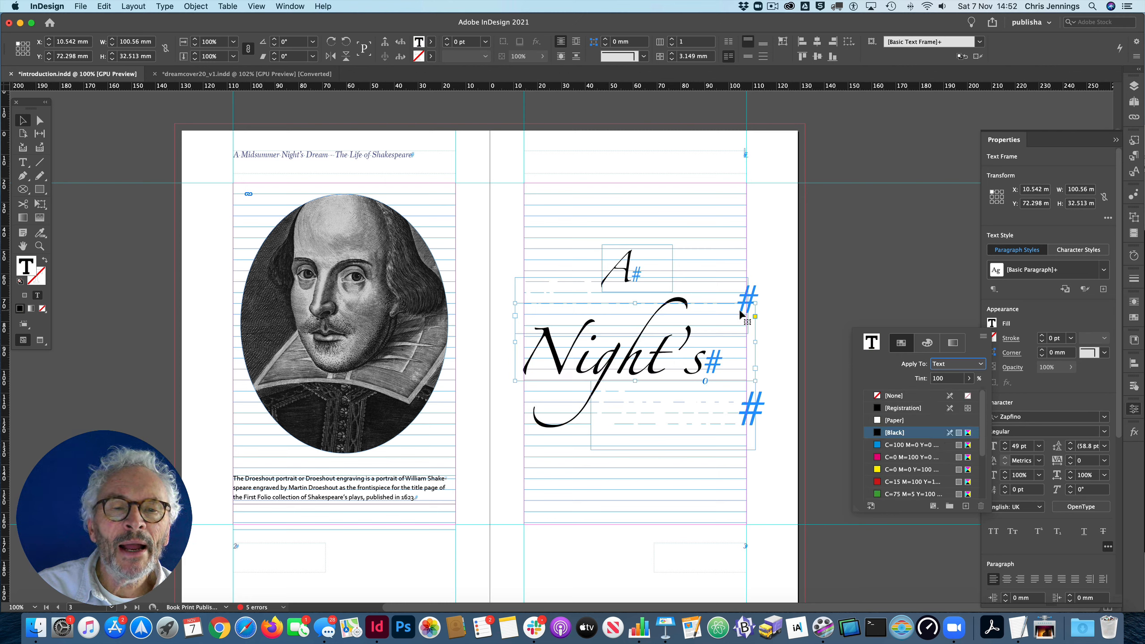
click(762, 309)
double_click(734, 297)
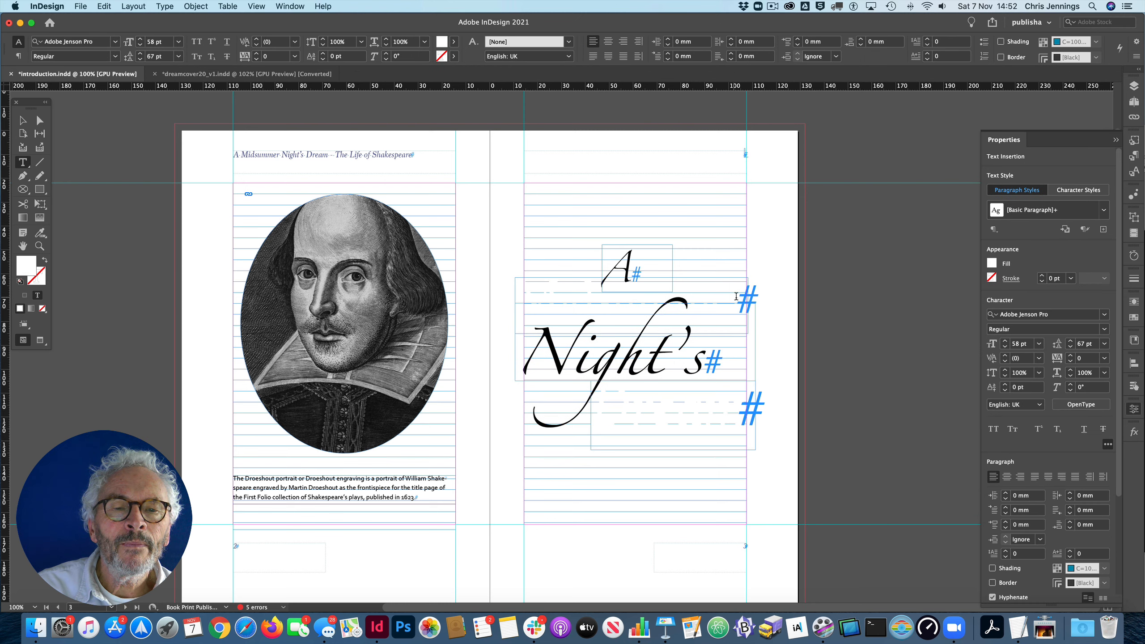
key(super+shift+a)
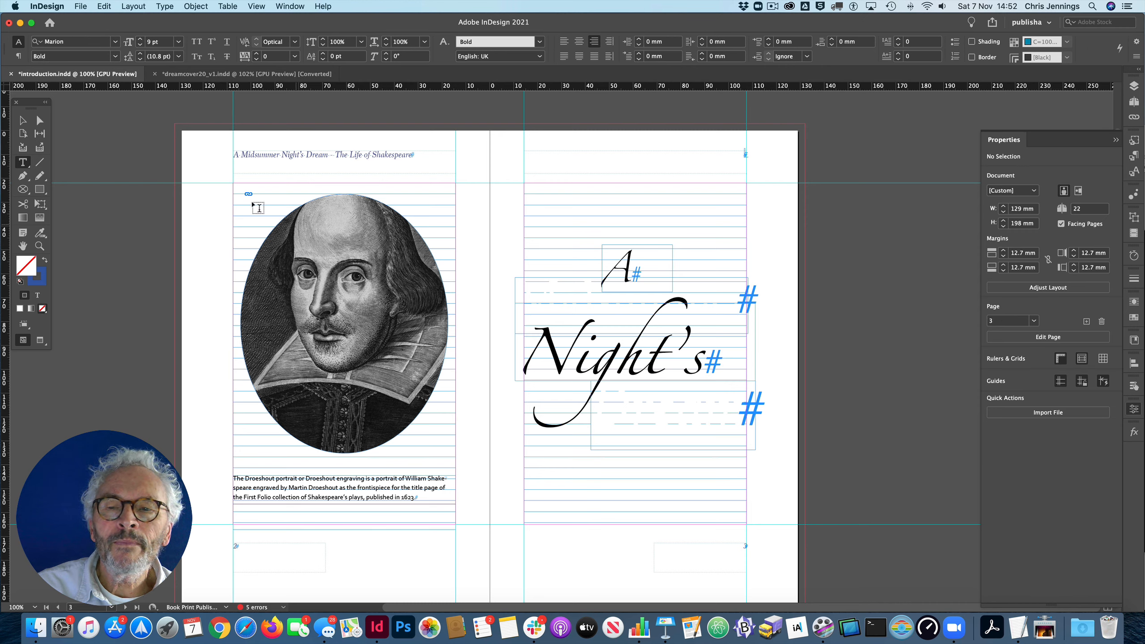
click(22, 120)
Set the text fill of "Midsummer" in the title group to Black and deselect it.
click(719, 297)
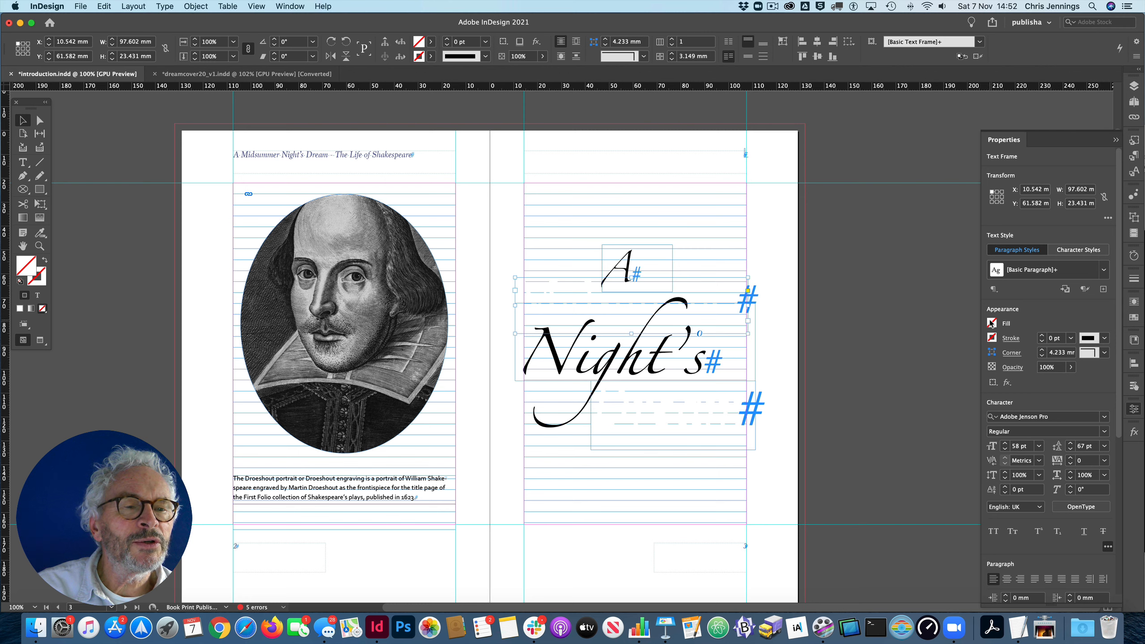
click(992, 323)
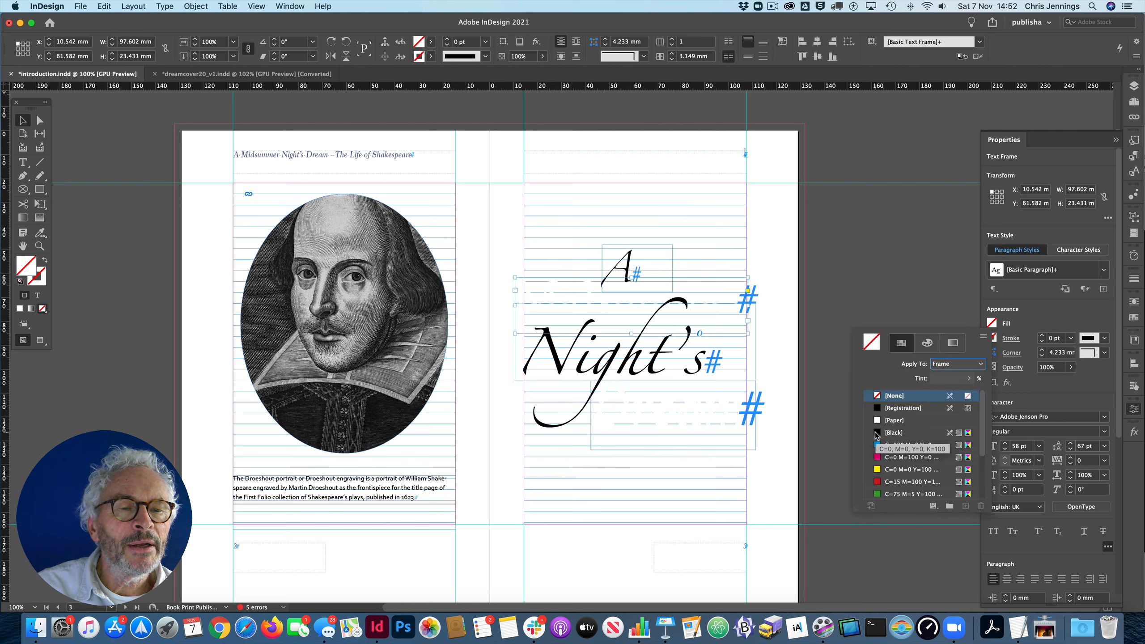
click(941, 366)
click(944, 378)
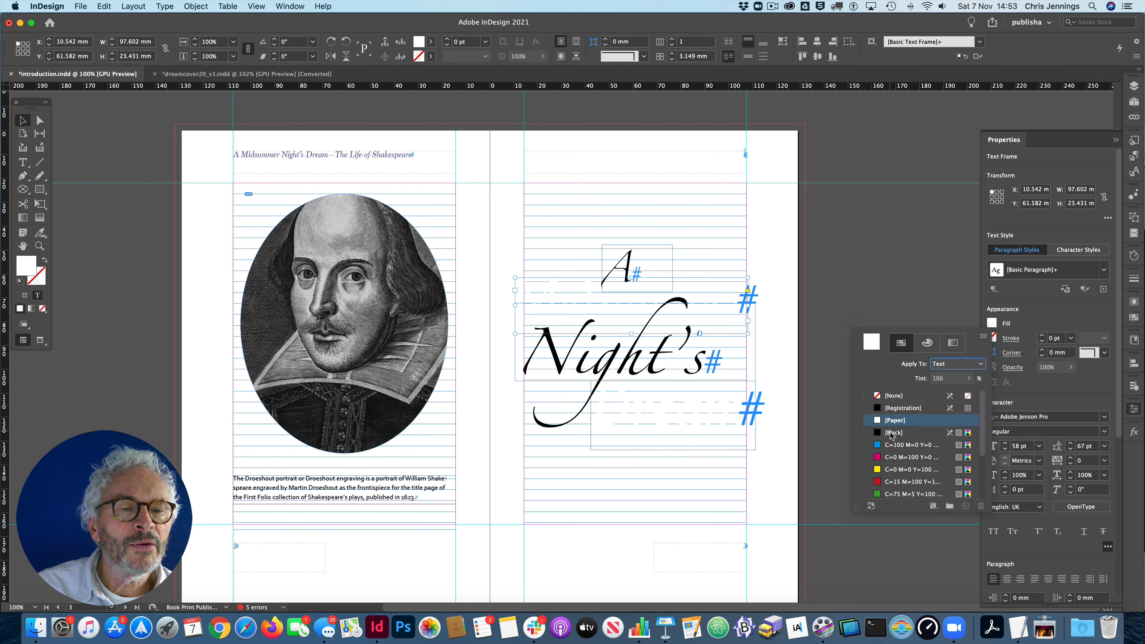
click(895, 433)
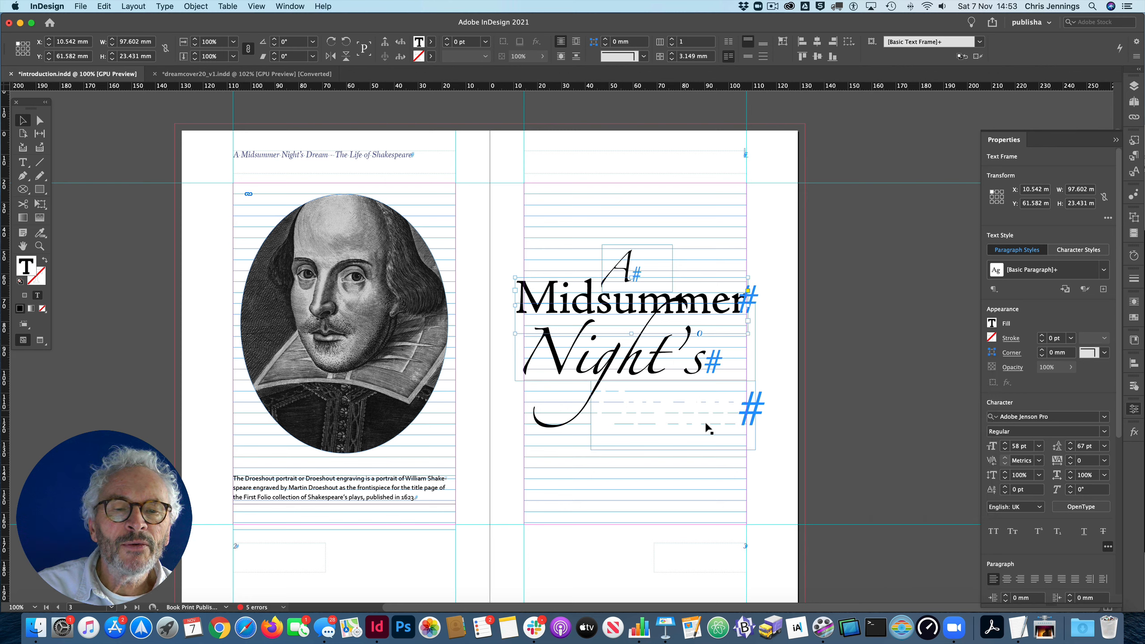
click(771, 446)
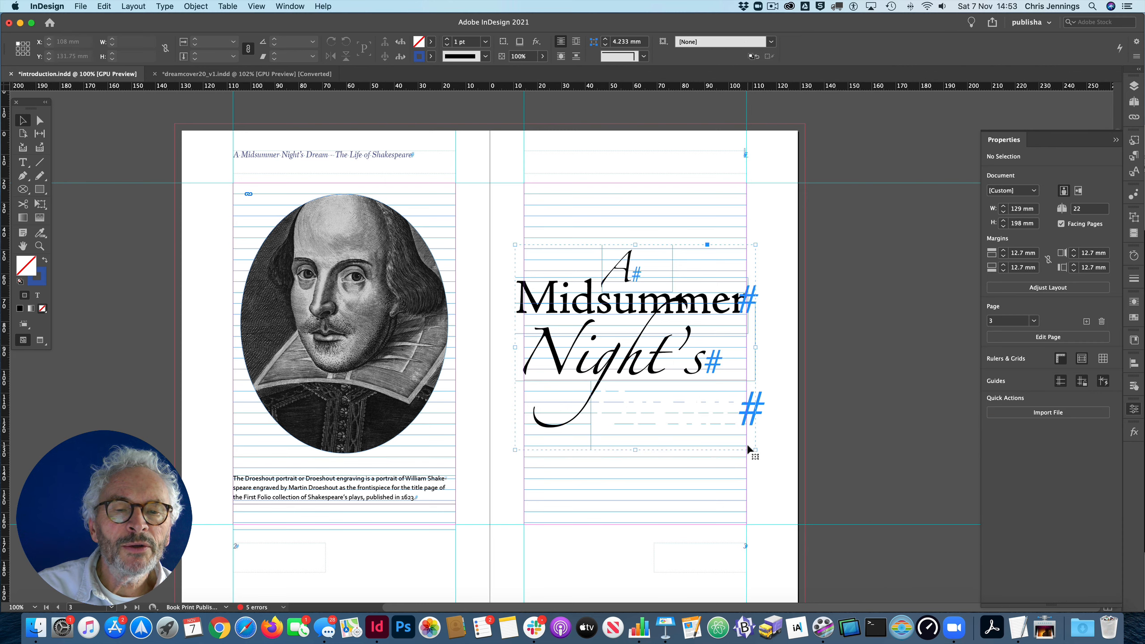
Try a Black fill on the text frame holding "Dream".
click(749, 450)
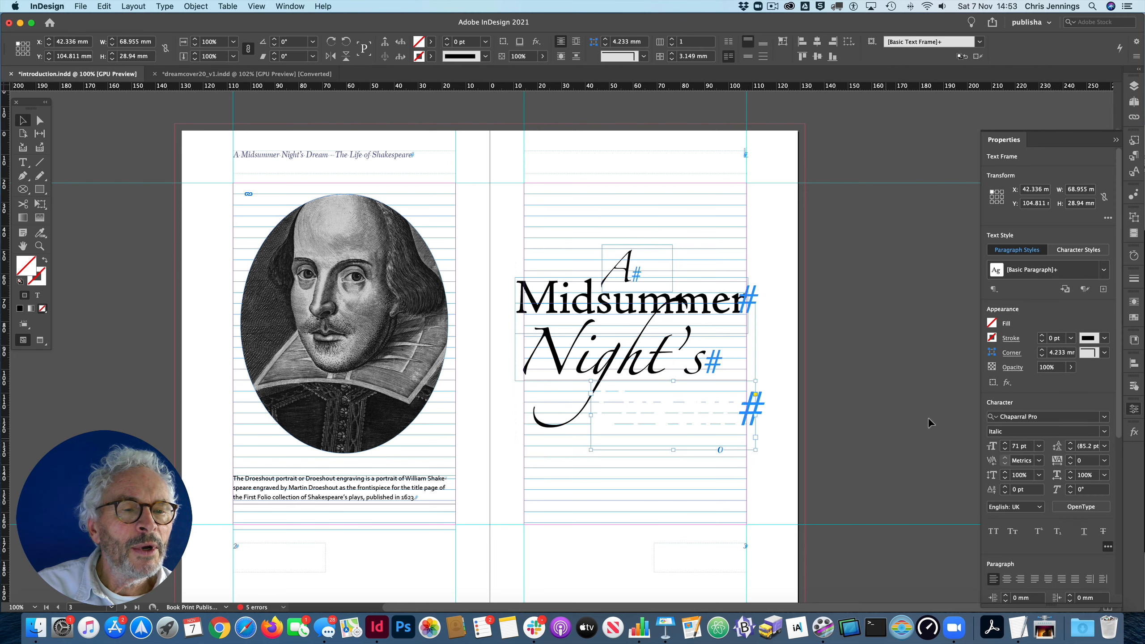
click(992, 323)
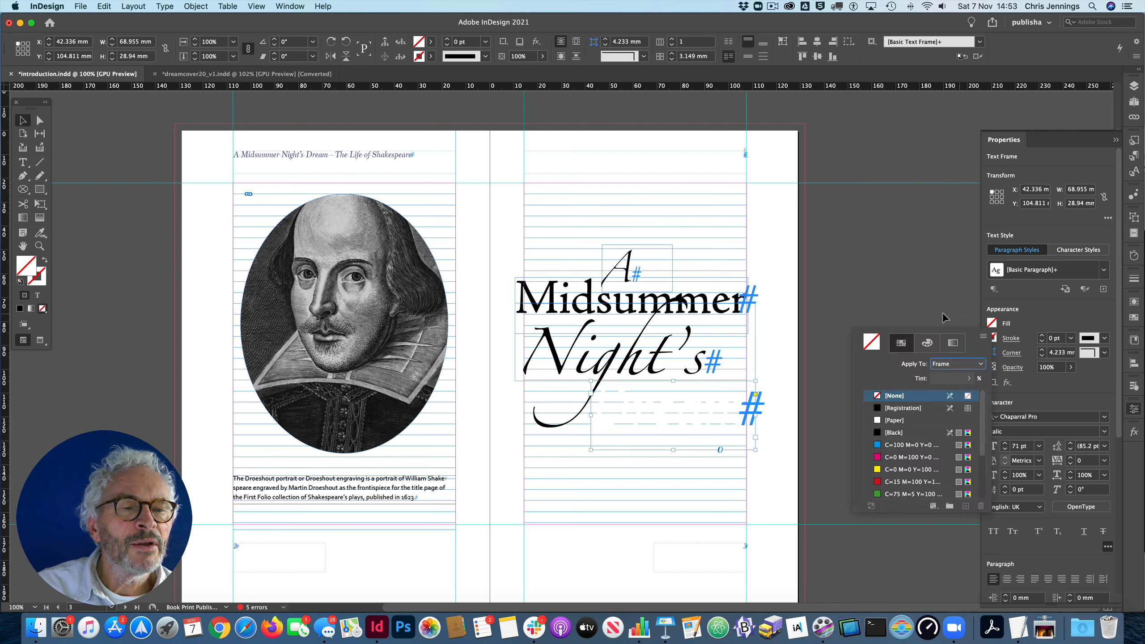
click(885, 433)
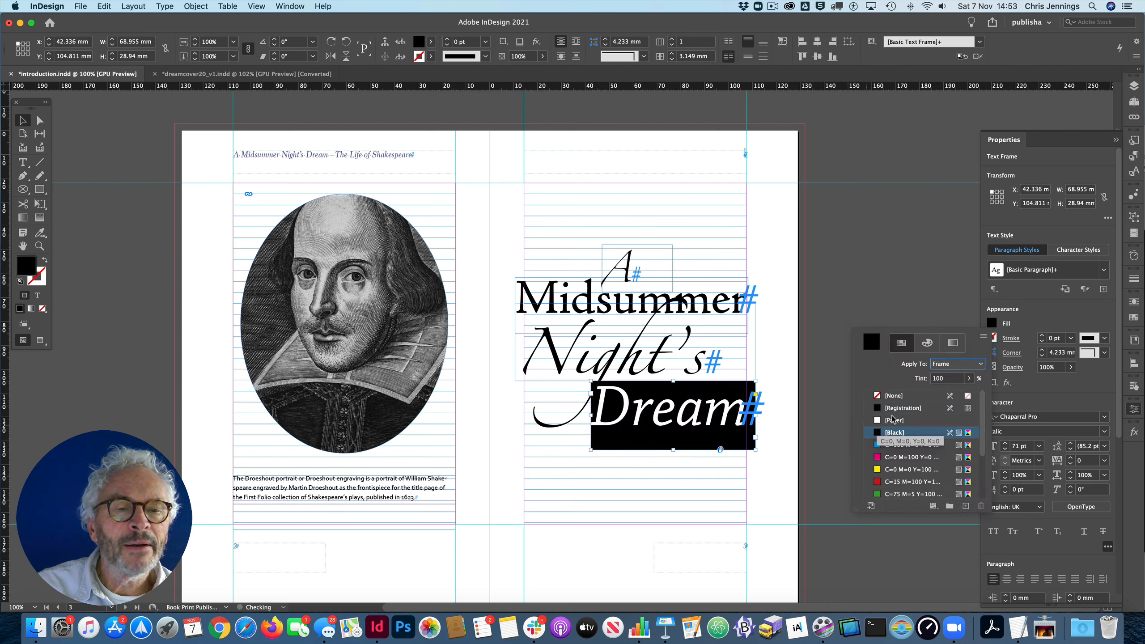
Reset the frame fill of the "Dream" text frame to None.
click(951, 364)
click(951, 375)
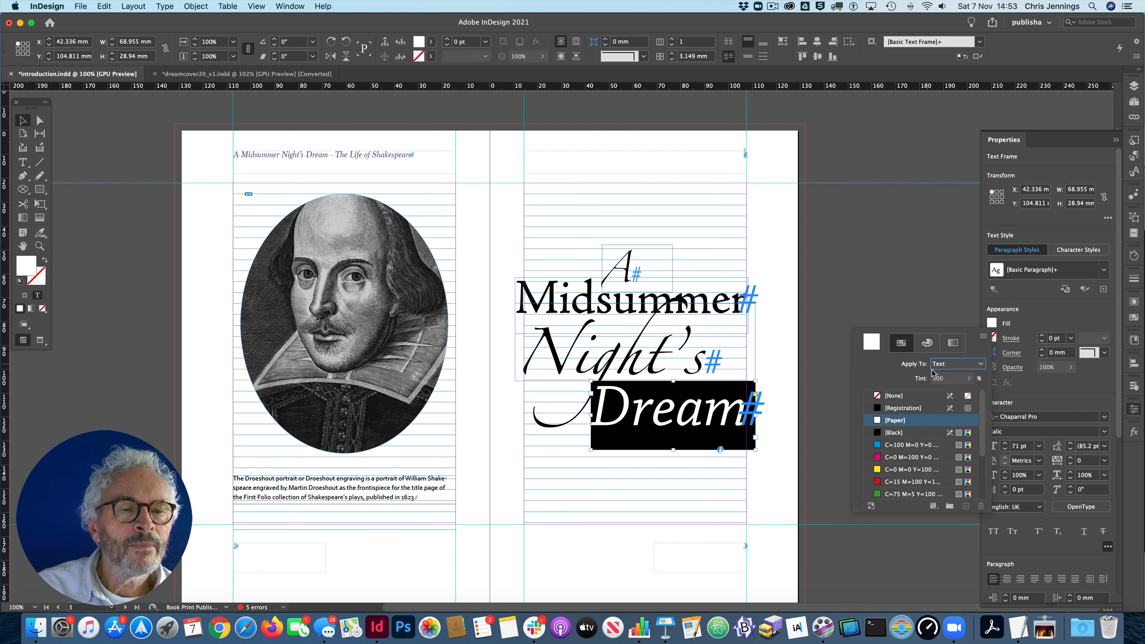
click(950, 365)
click(949, 388)
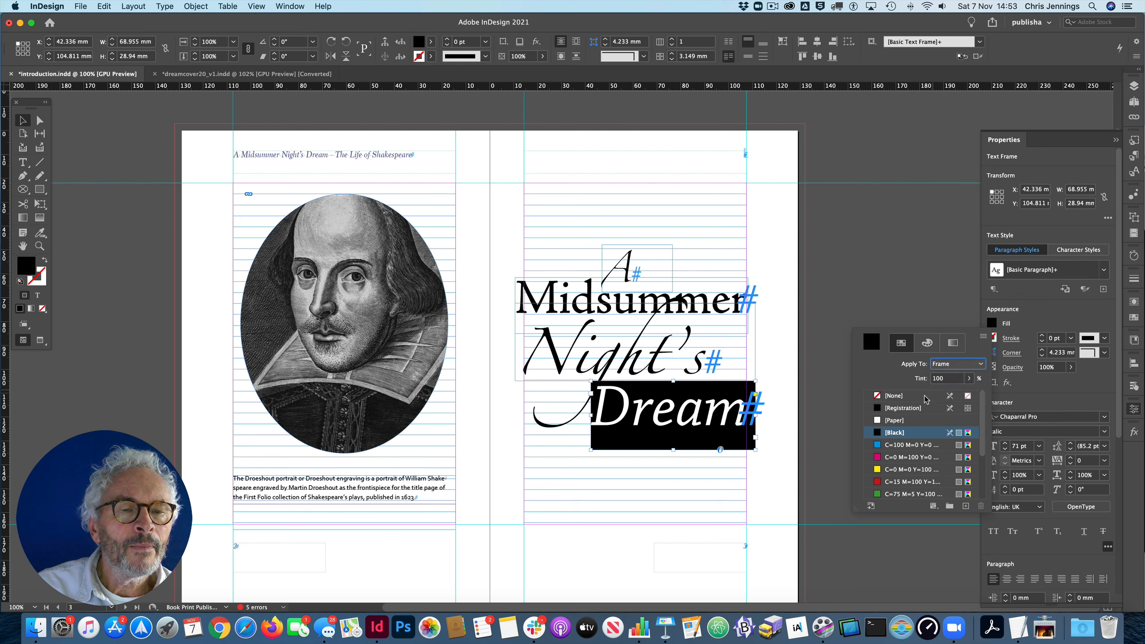
click(884, 397)
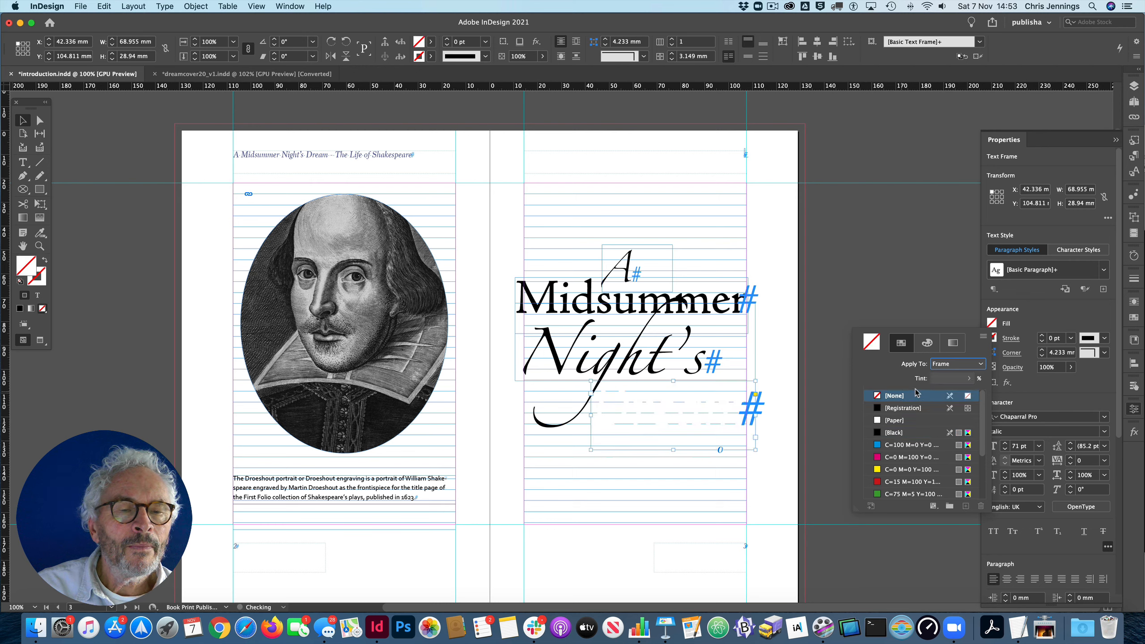
Set the text fill of "Dream" in the title to Black and deselect it.
click(933, 366)
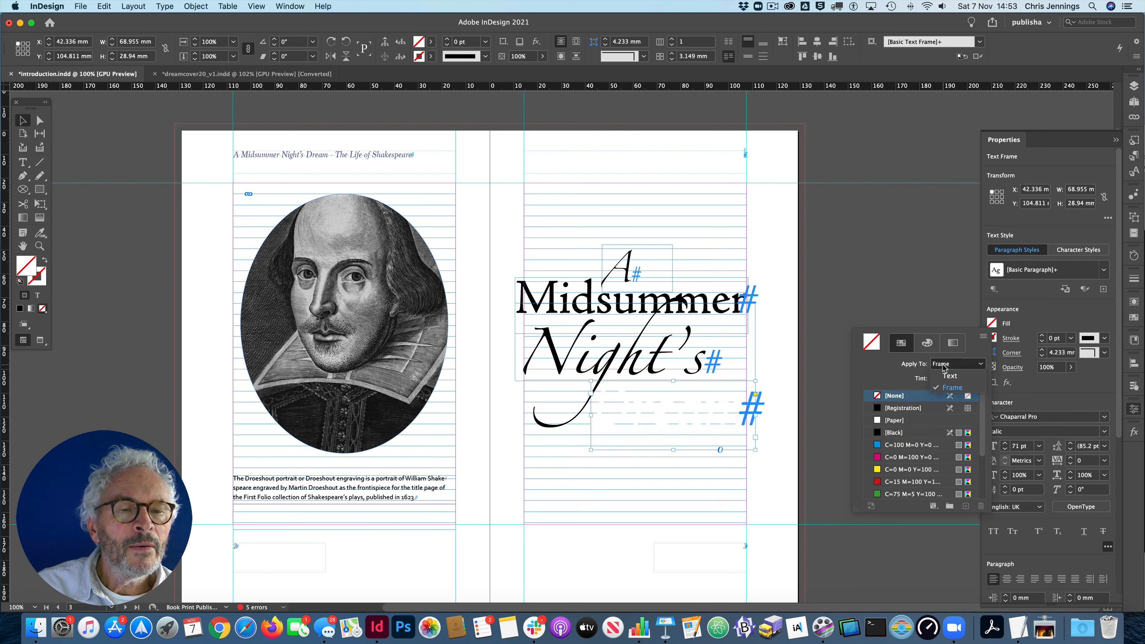
click(946, 375)
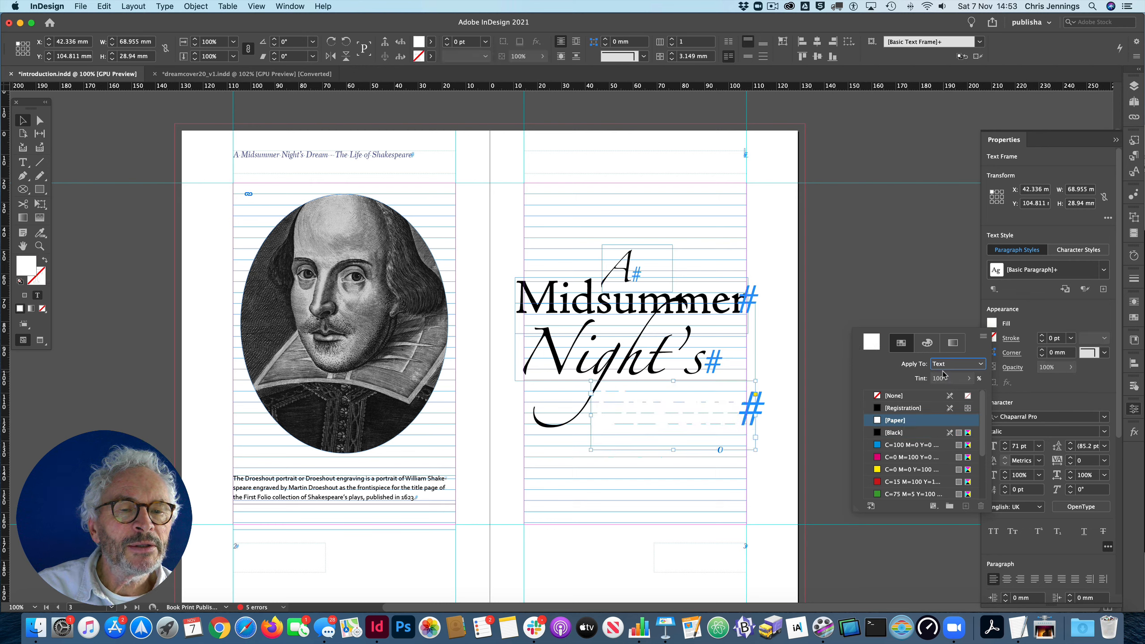
click(888, 433)
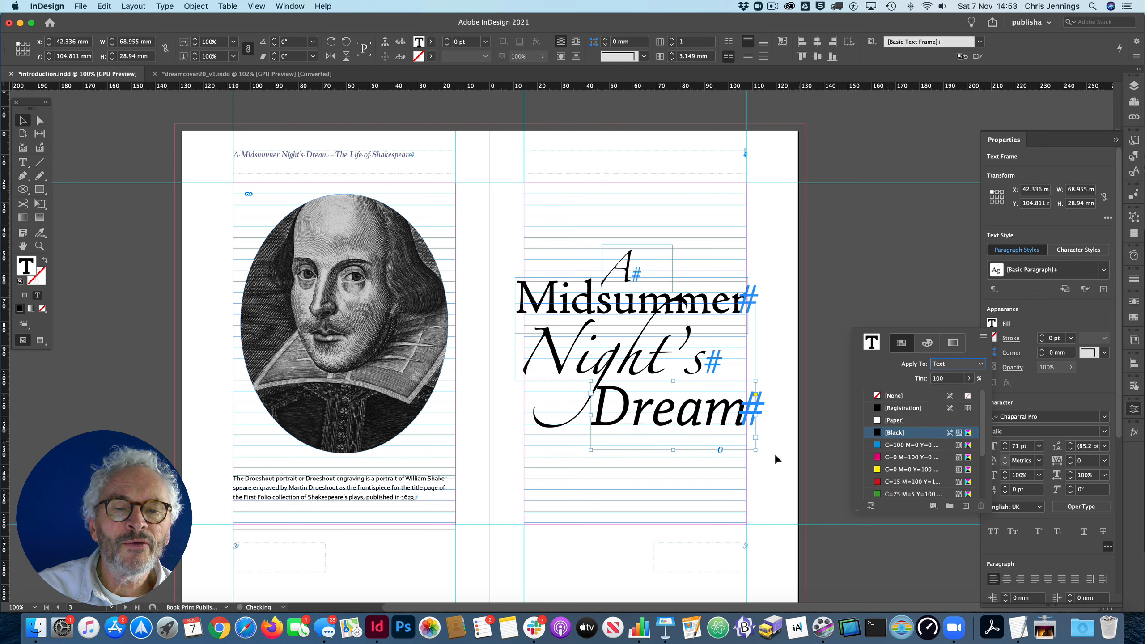
key(super+shift+a)
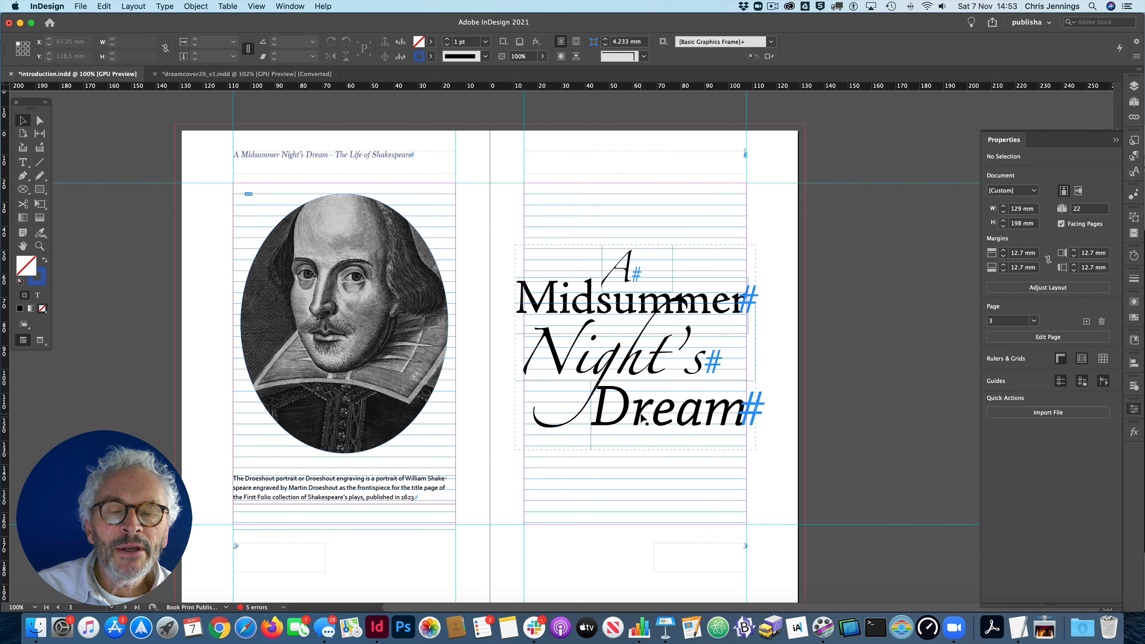
Move "Dream" about 8 mm and "Night's" about 7 mm straight down to open up the title's line spacing.
drag(644, 417, 644, 436)
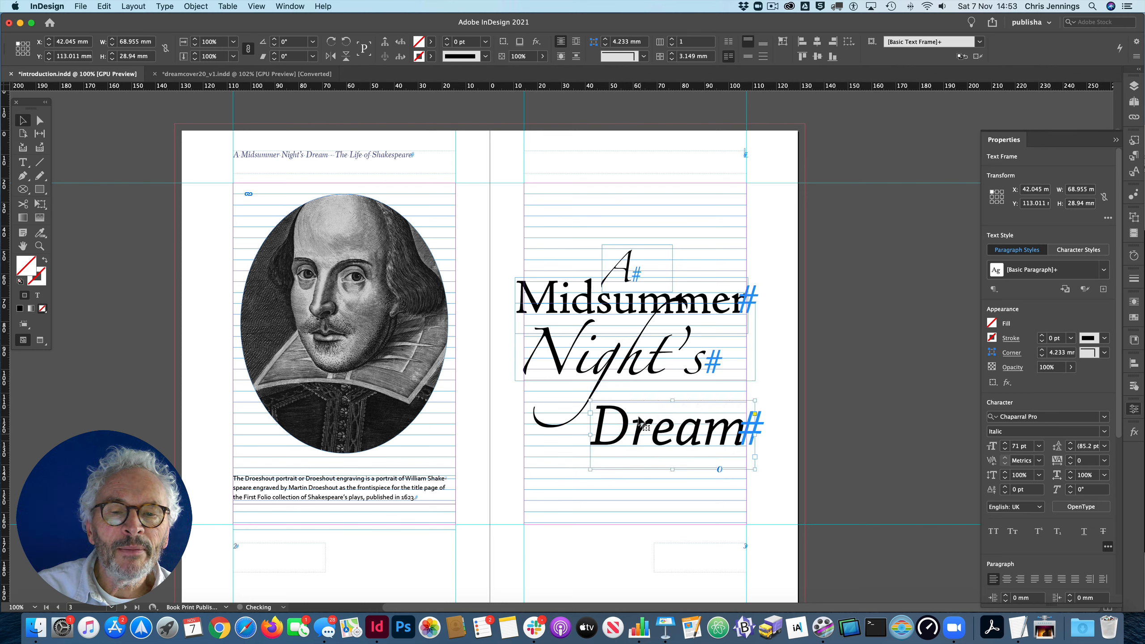
double_click(636, 372)
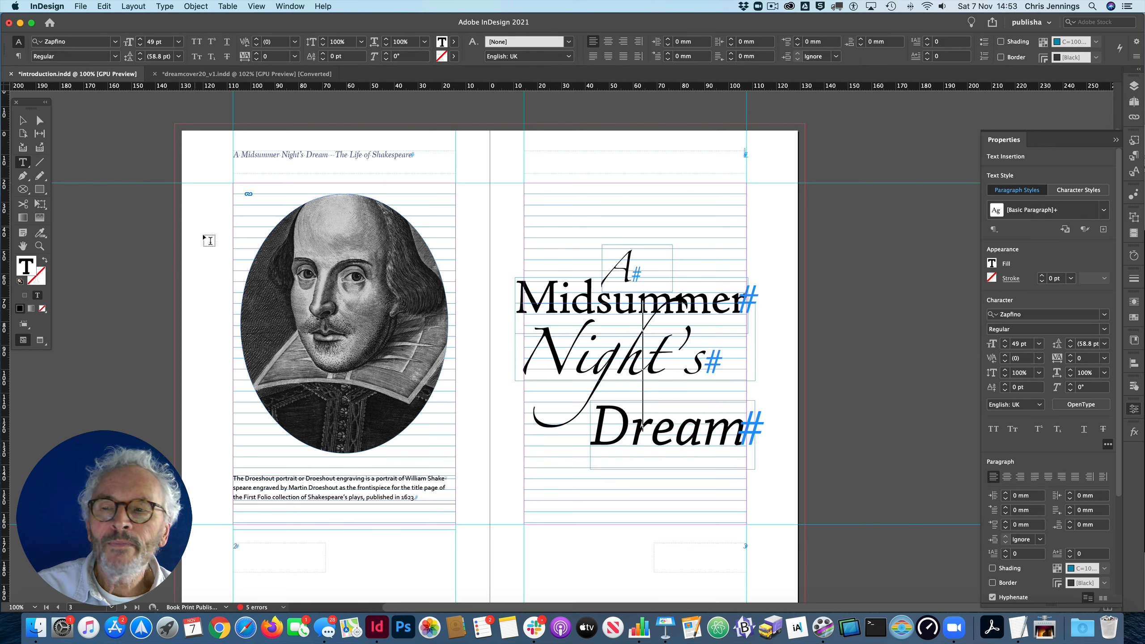
key(Escape)
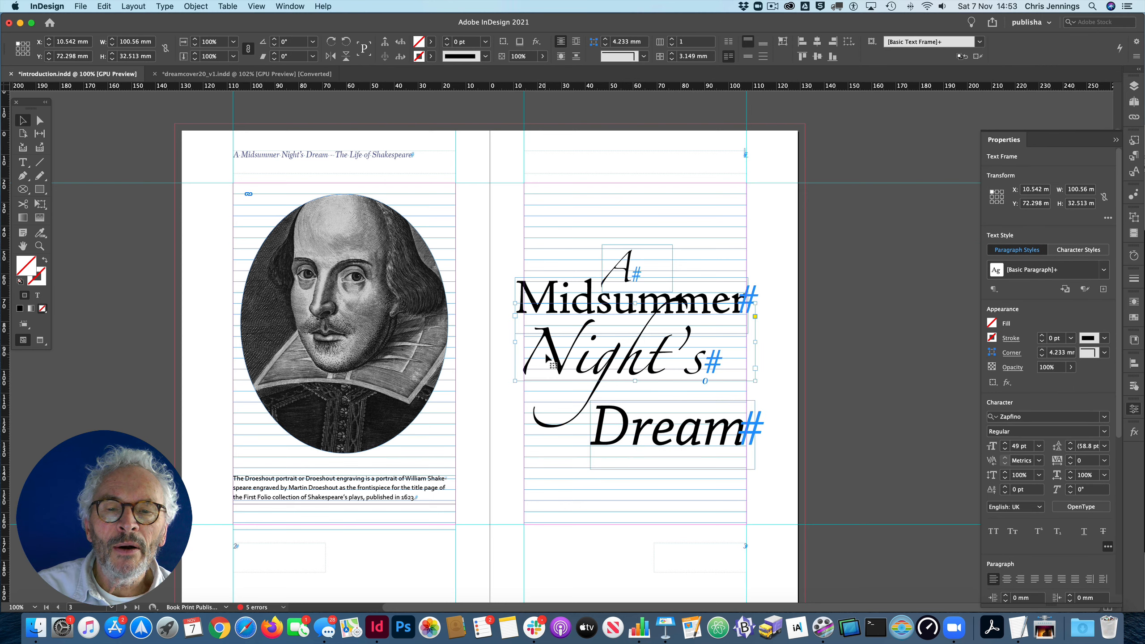
drag(546, 359, 547, 374)
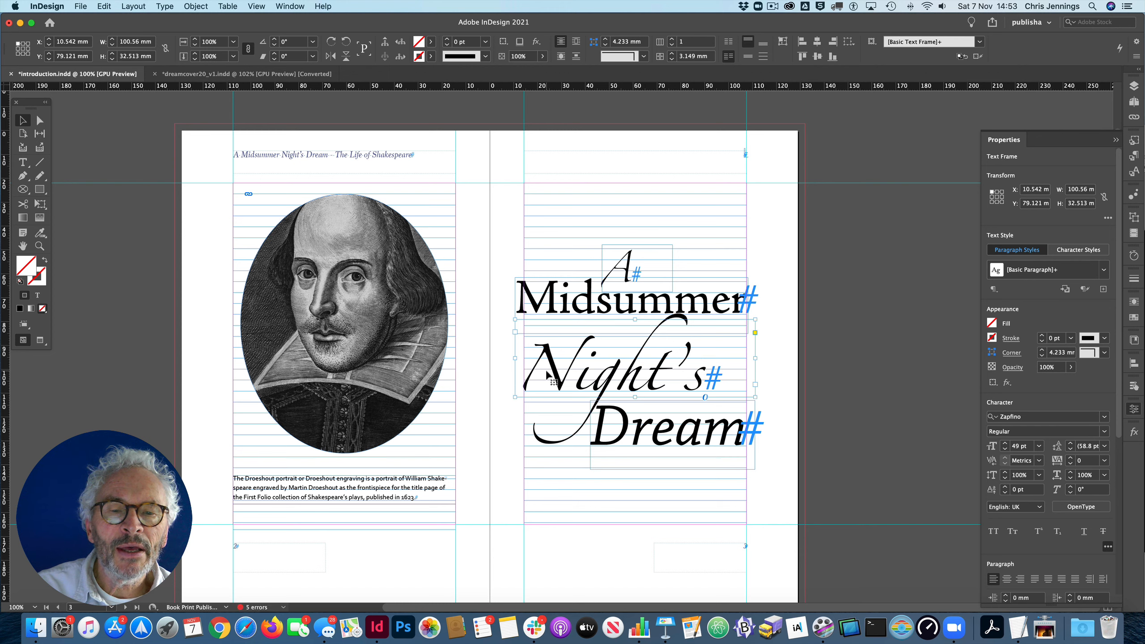
click(828, 375)
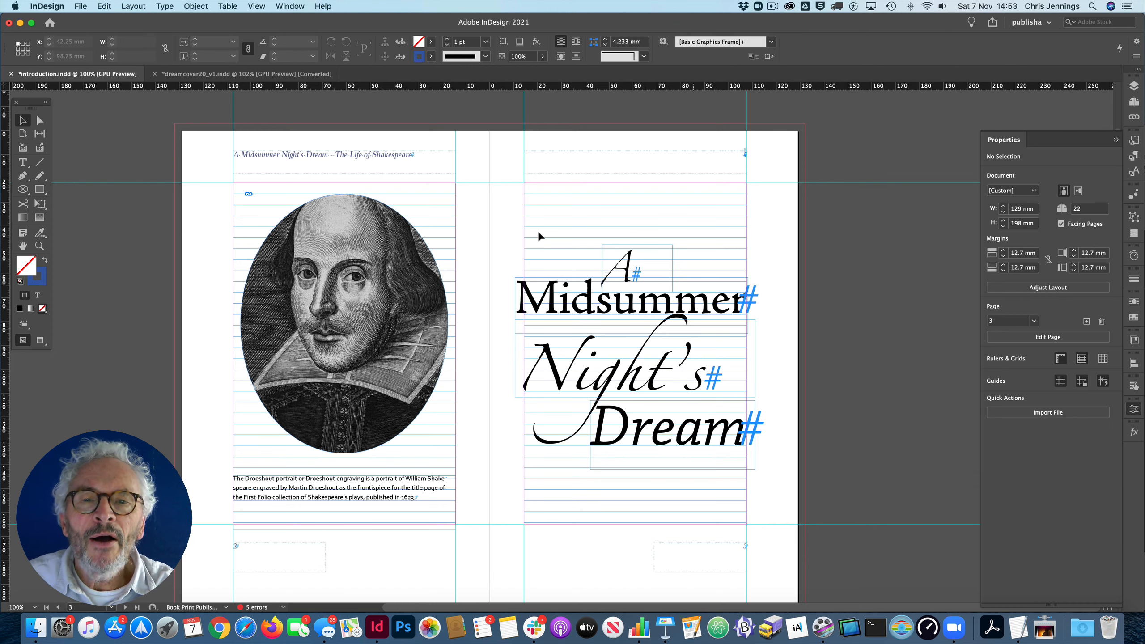
Copy the William Shakespeare author bar from dreamcover20_v1.indd and paste it below the title on the right page of introduction.indd.
click(210, 72)
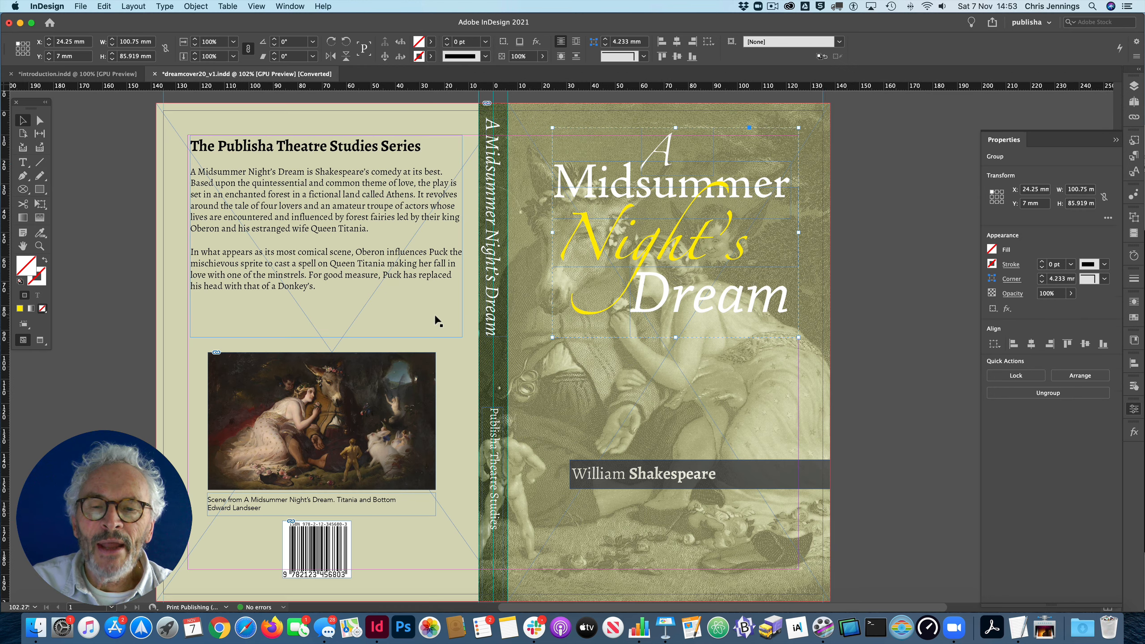
click(637, 470)
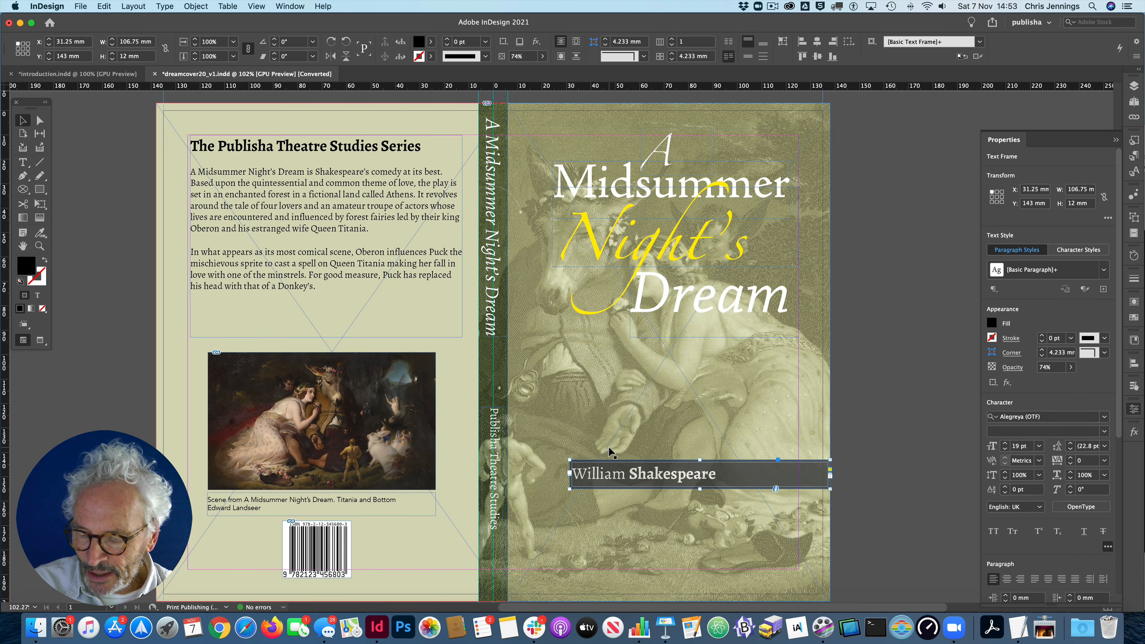
click(139, 75)
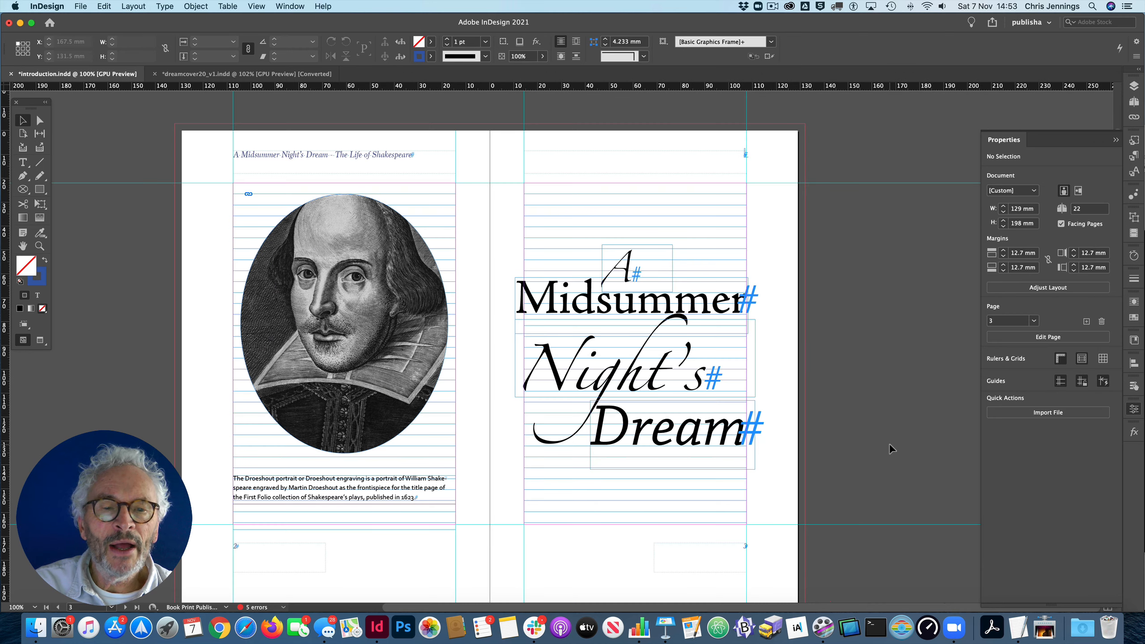
key(super+v)
drag(484, 349, 570, 506)
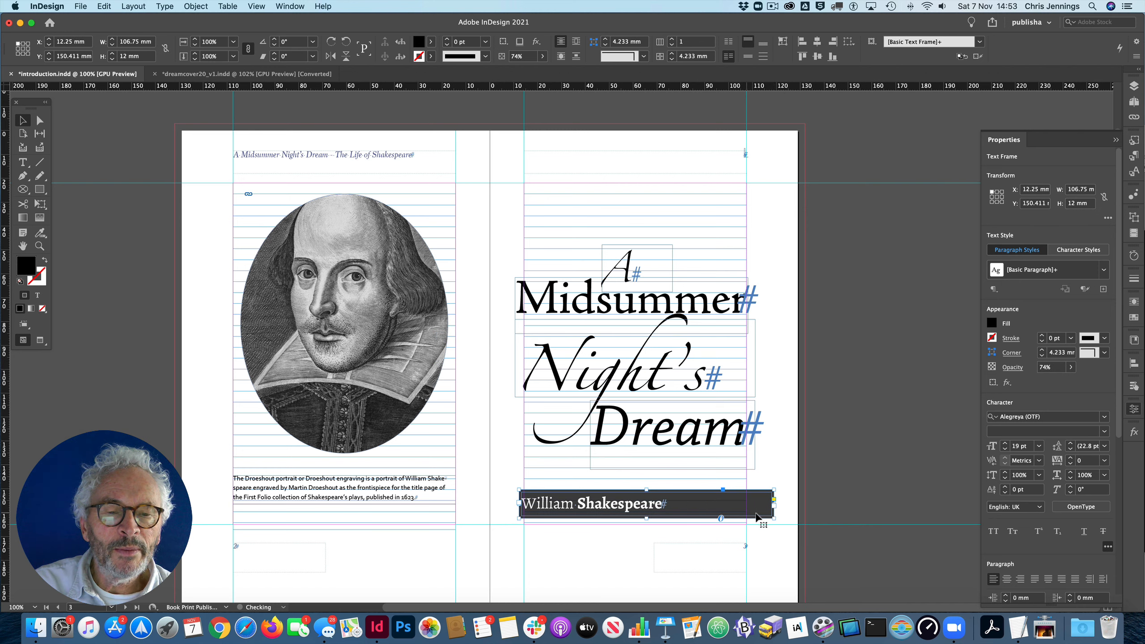
Narrow the author bar to about 95 mm, shift it slightly to the right under the title, and deselect it.
drag(776, 518, 747, 519)
drag(630, 505, 638, 506)
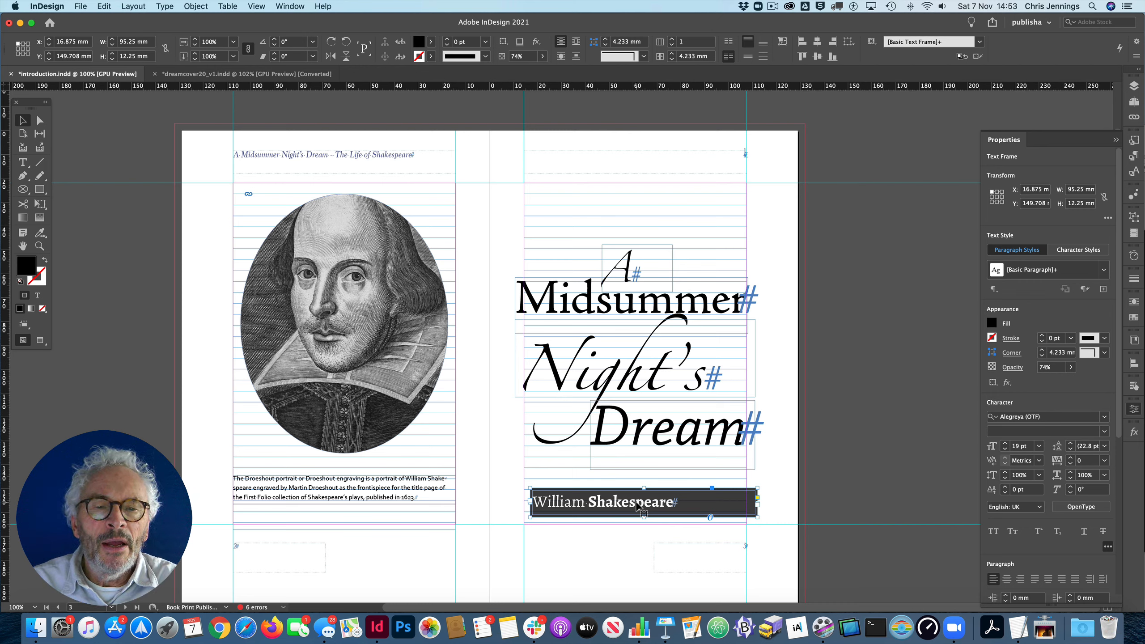
click(832, 469)
Go to the blank spread that contains page 5.
drag(829, 490, 602, 244)
click(230, 467)
scroll(230, 468, down, 10)
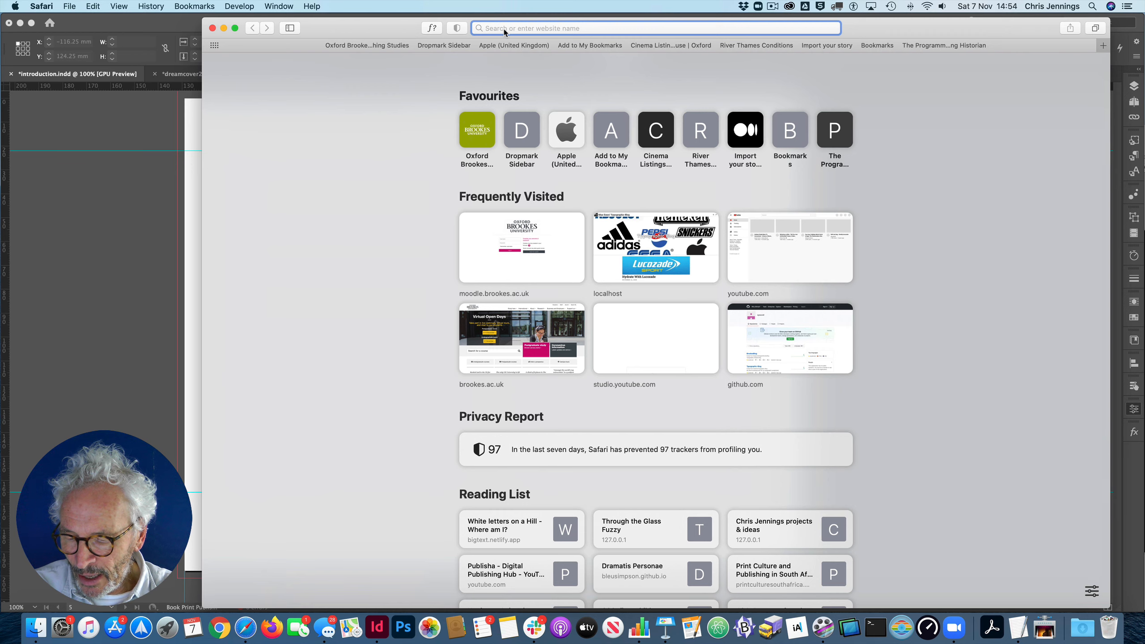
Search the web in Safari for "sample copyright text".
text(sampole)
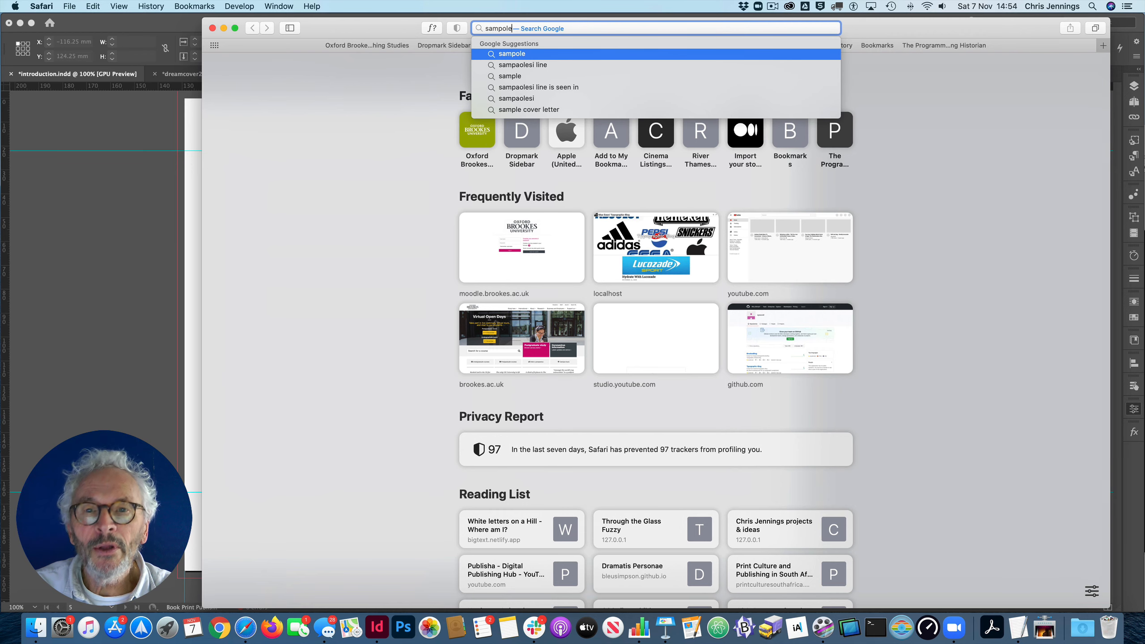
key(BackSpace)
key(BackSpace)
key(BackSpace)
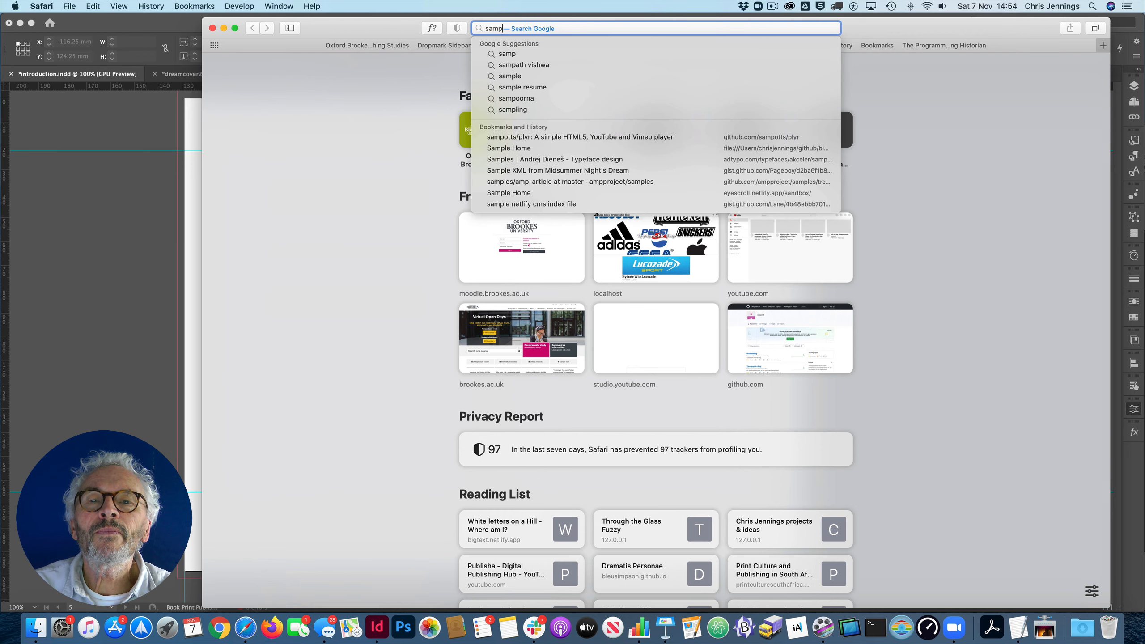
text(le copy)
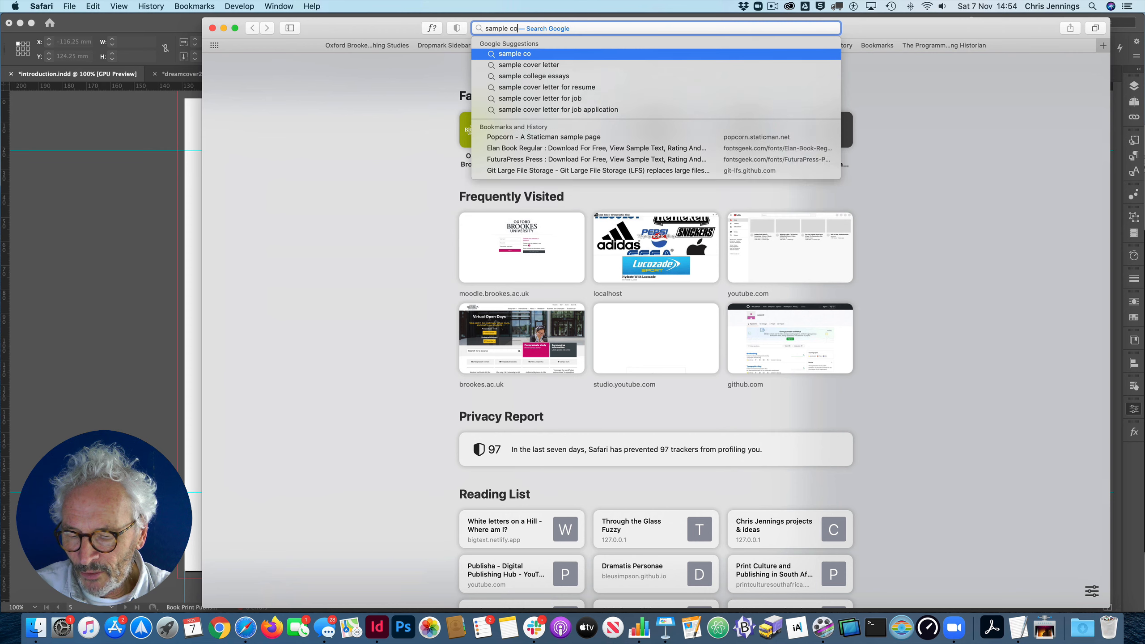
text(ght text)
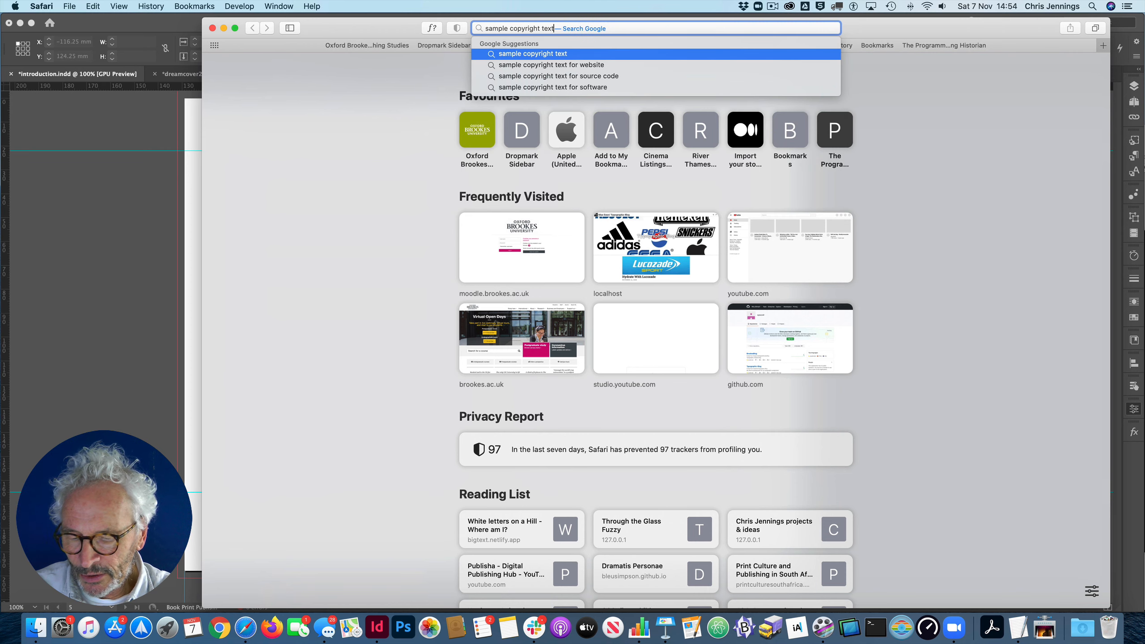
key(Return)
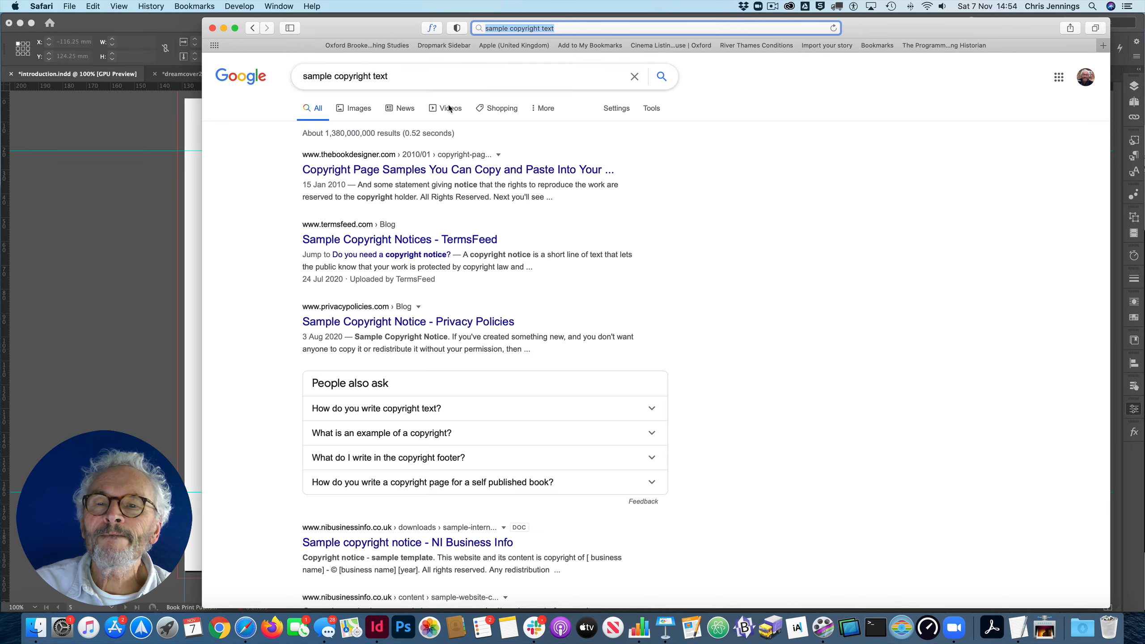
Open the thebookdesigner.com copyright page samples and copy the full text of the short copyright page example.
click(399, 171)
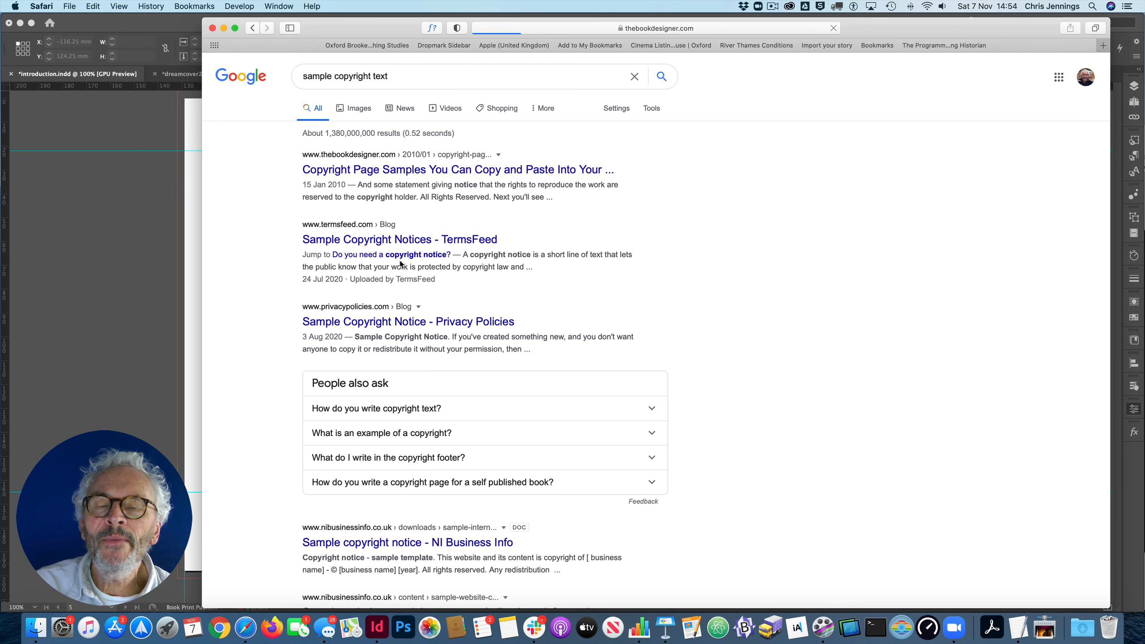
scroll(432, 287, down, 5)
scroll(432, 287, down, 15)
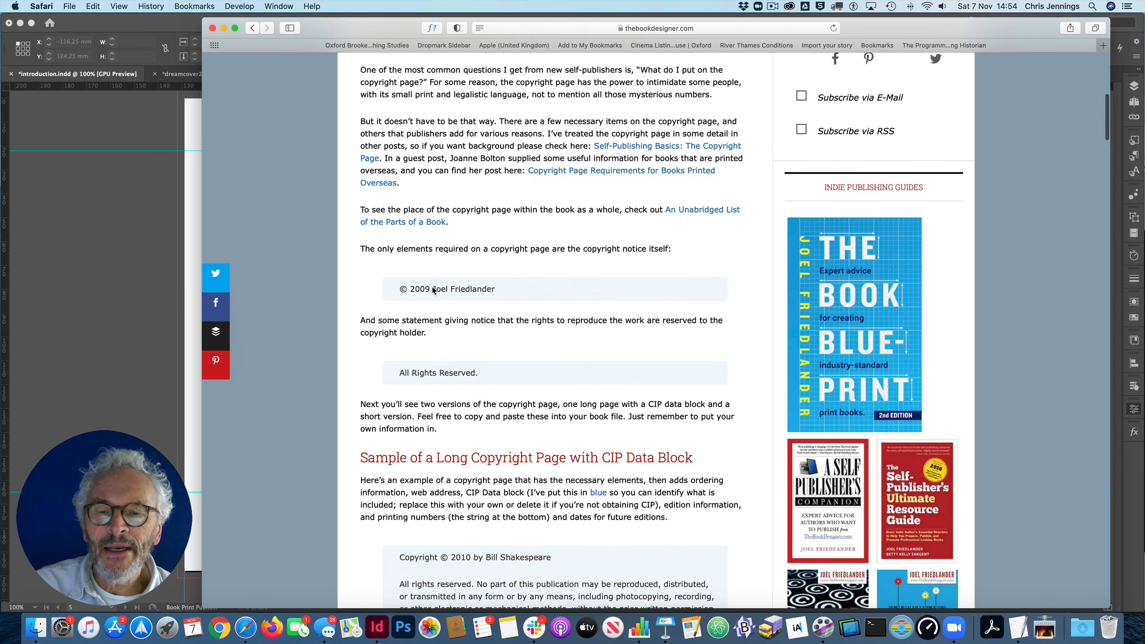
scroll(432, 289, down, 15)
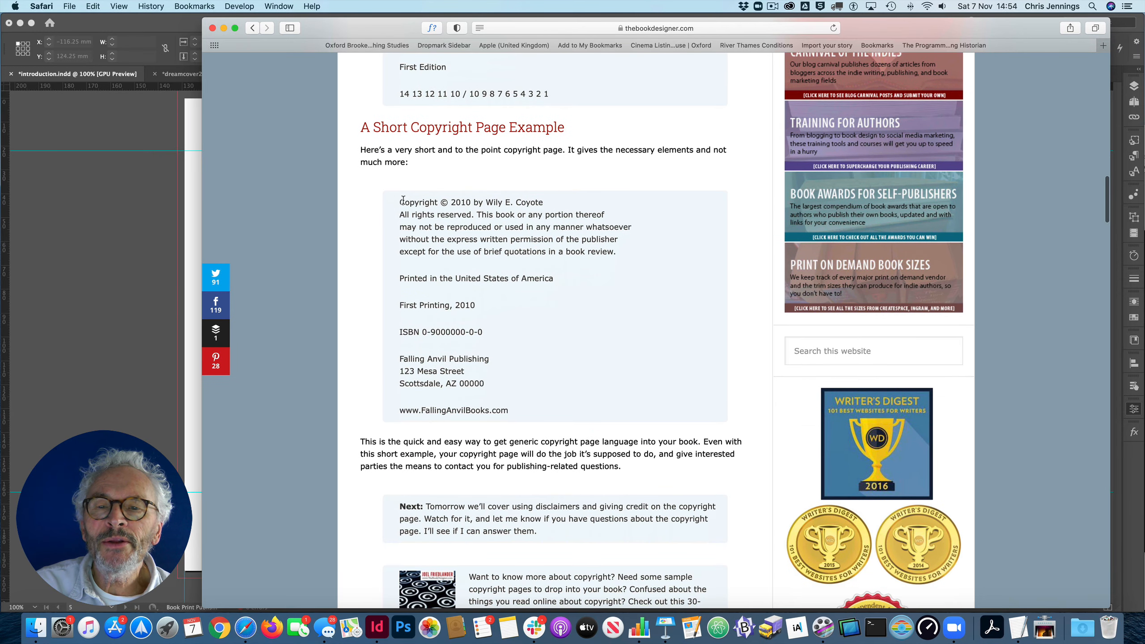
drag(399, 202, 530, 408)
key(super+c)
Return to InDesign, create a text frame filling the upper part of the left page's text area, and paste the copyright text.
drag(342, 28, 522, 195)
click(521, 197)
click(23, 162)
drag(238, 165, 469, 408)
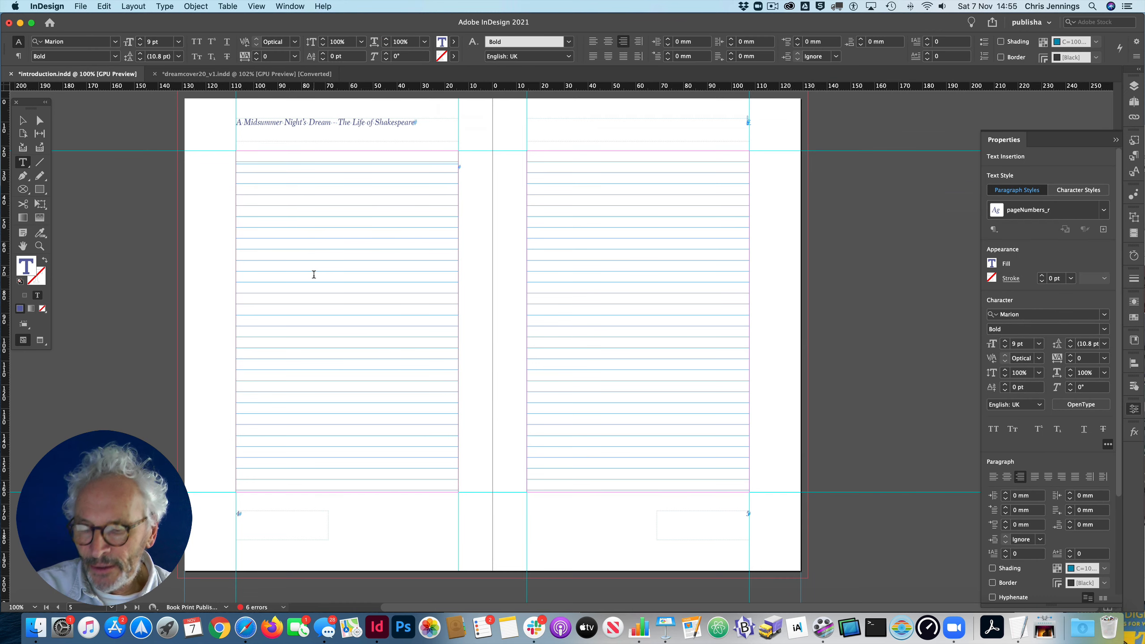
key(super+v)
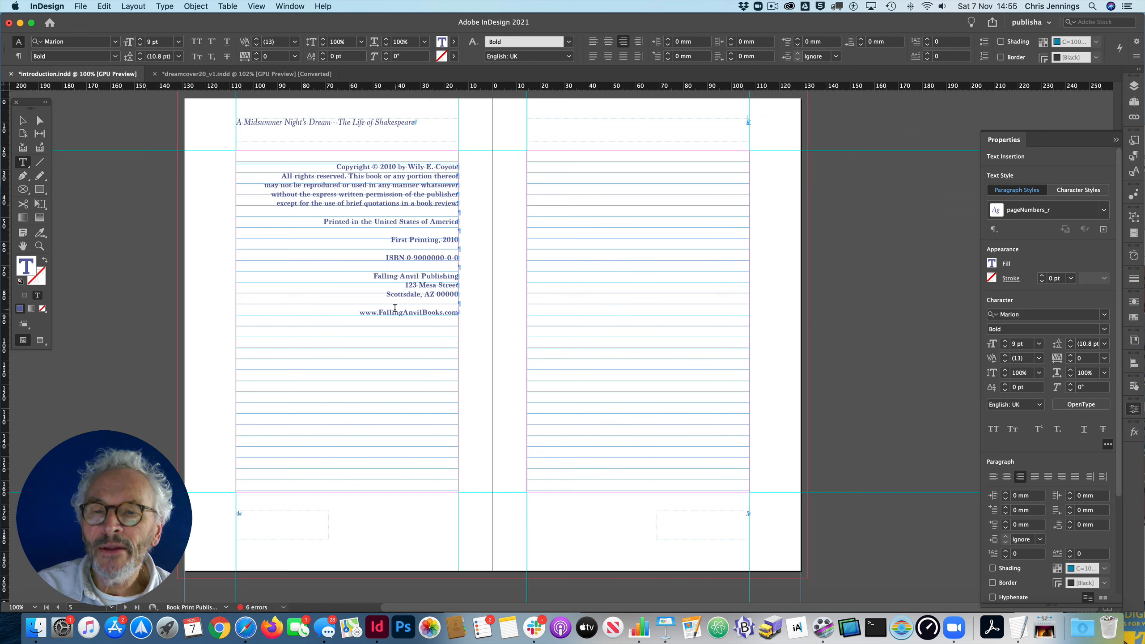
Apply the "Paragraph" paragraph style to all of the pasted copyright text.
key(super+a)
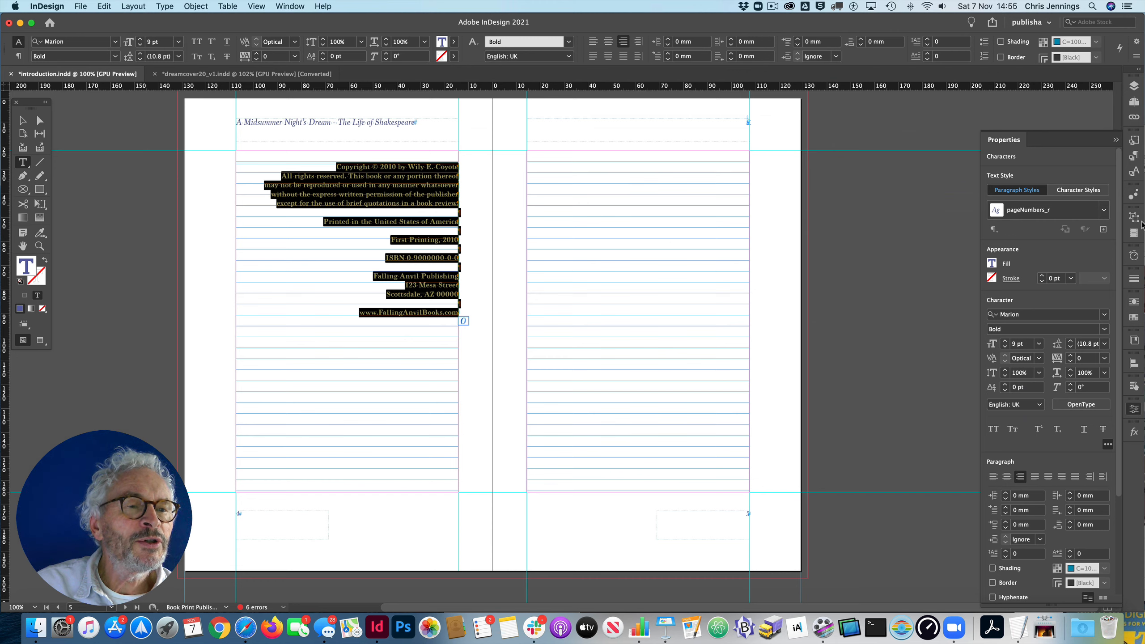
click(1134, 158)
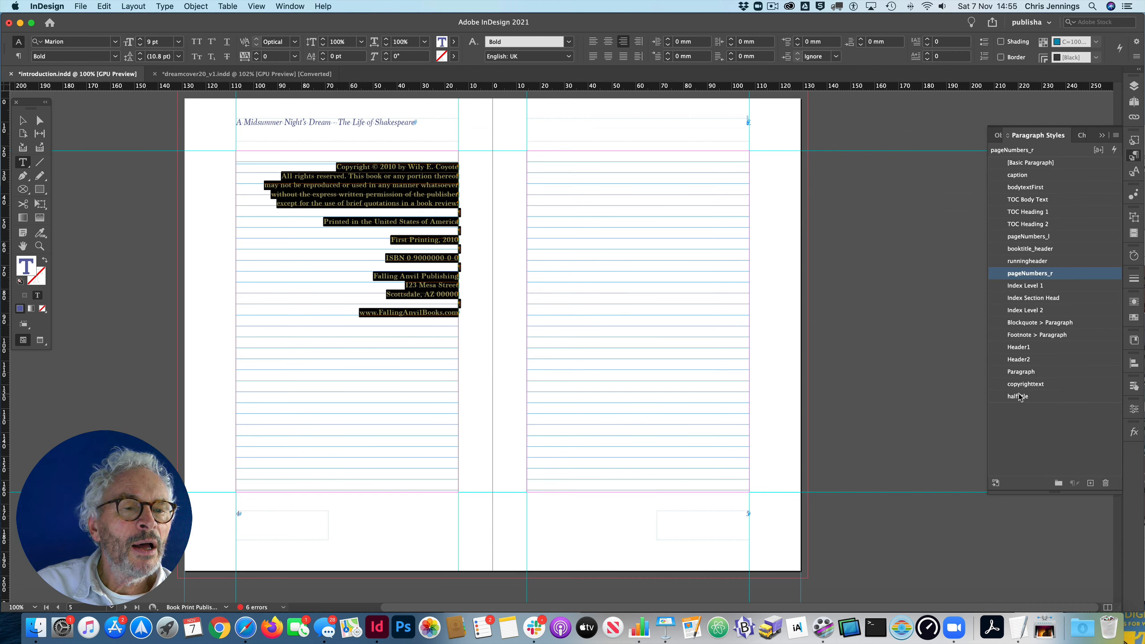
click(1022, 371)
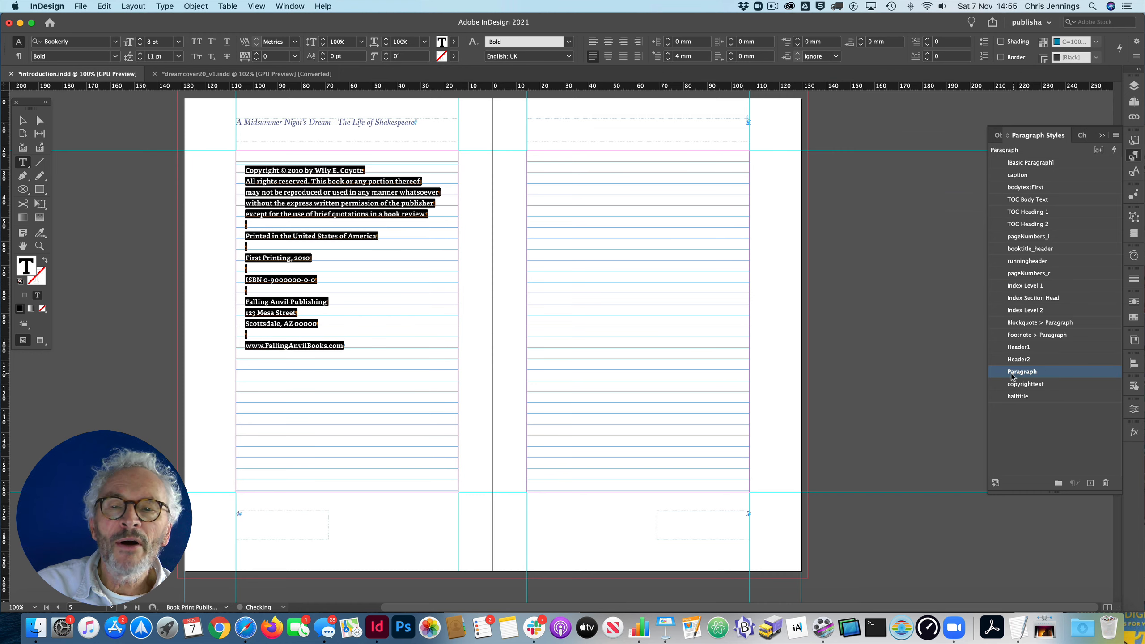
Set the character style of the whole copyright text to [None] and apply the "copyrighttext" paragraph style.
click(331, 191)
drag(347, 345, 243, 164)
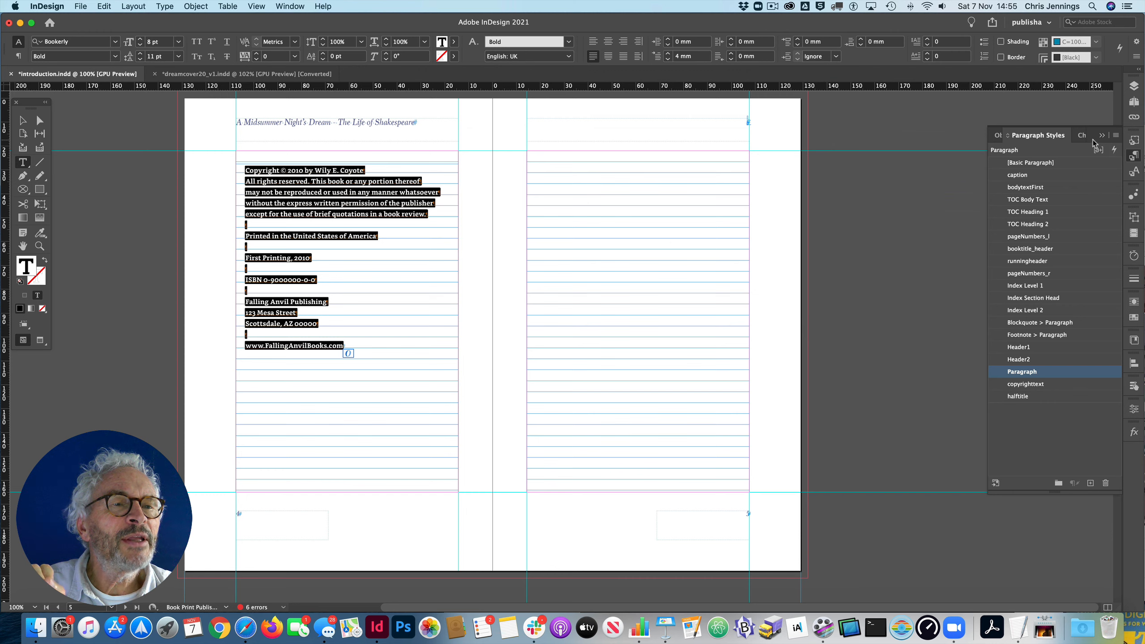
click(1078, 137)
click(1017, 163)
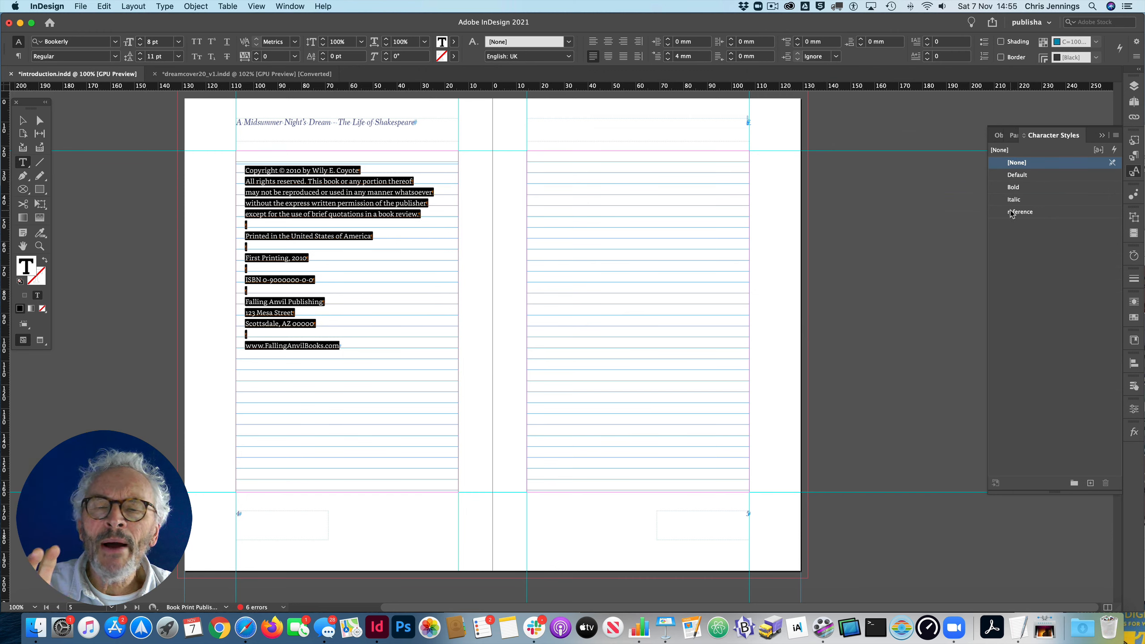
click(1135, 156)
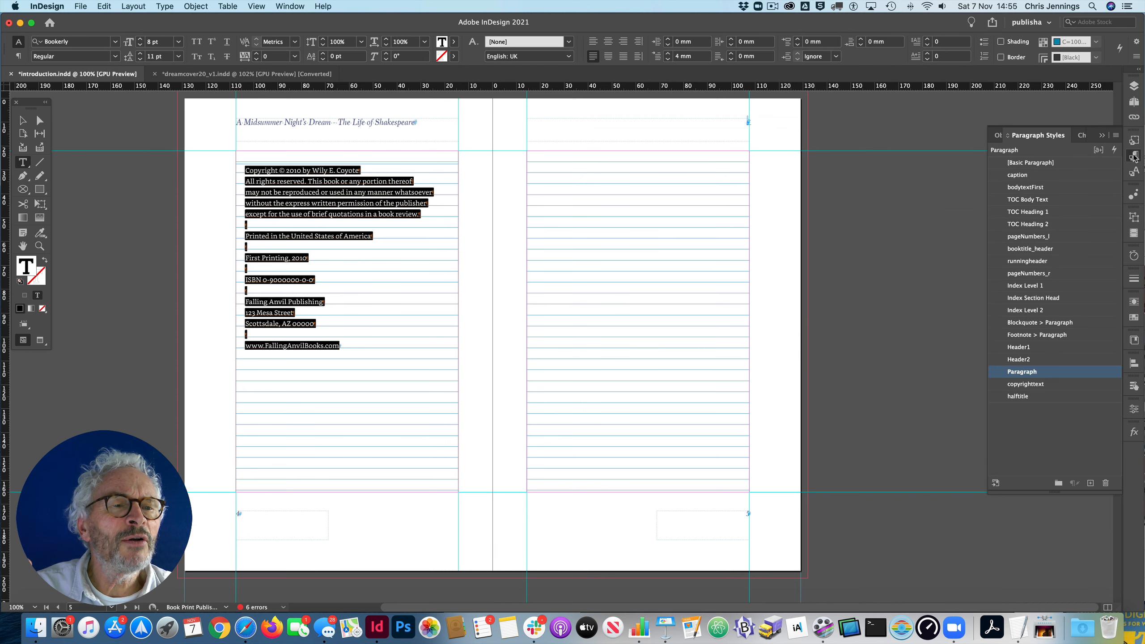
click(1024, 384)
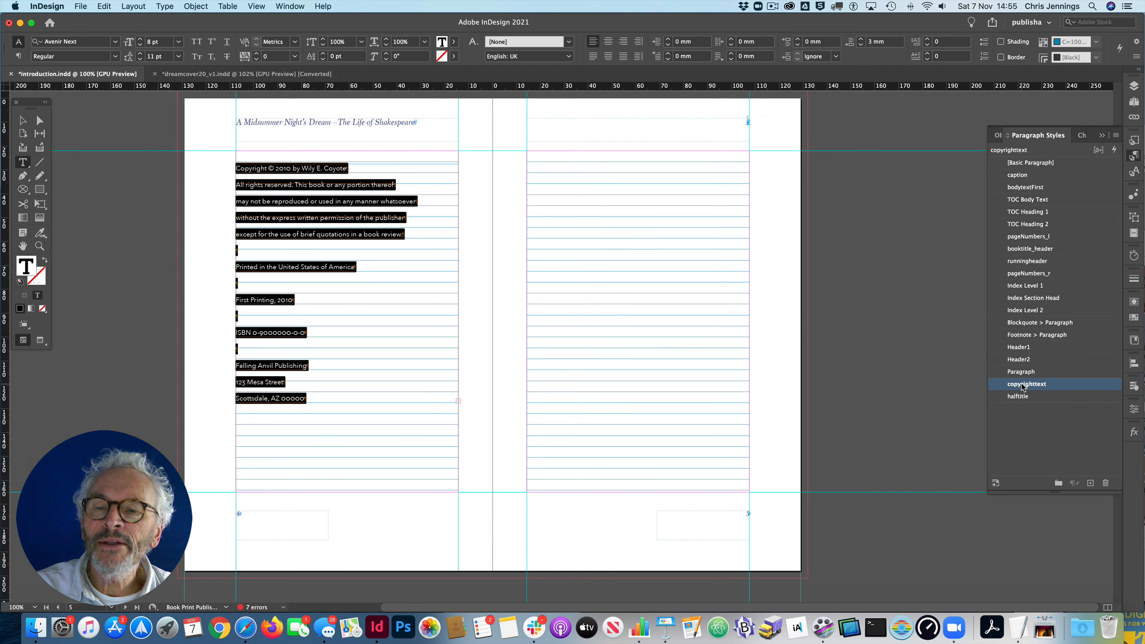
Remove the line breaks inside the "All rights reserved" notice so it runs as a single paragraph ending at "book review.".
click(376, 290)
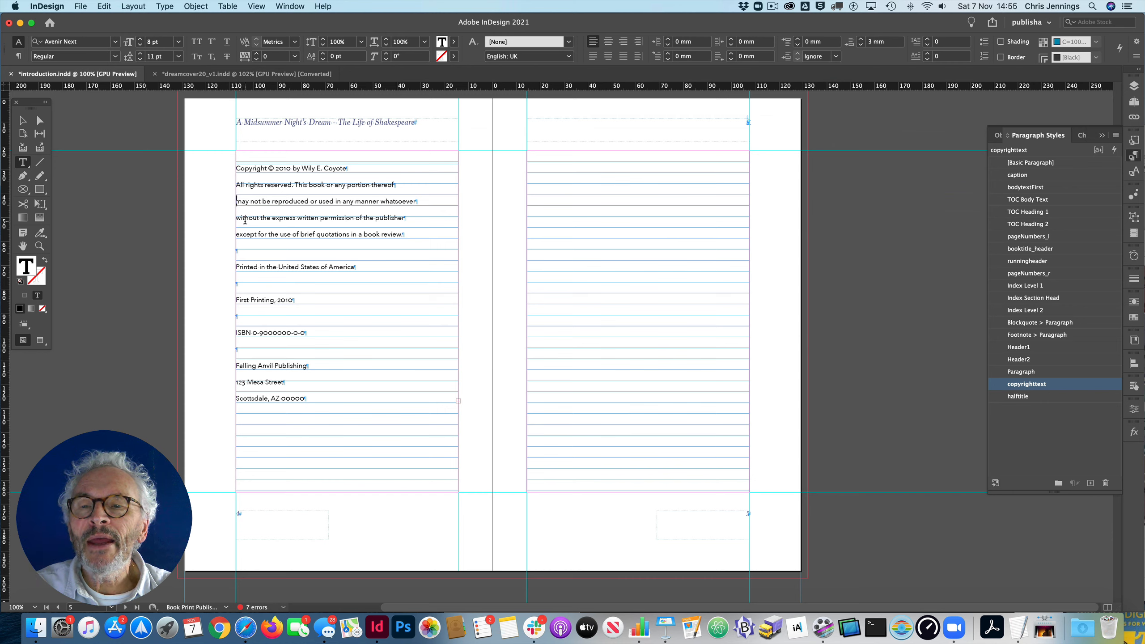
key(BackSpace)
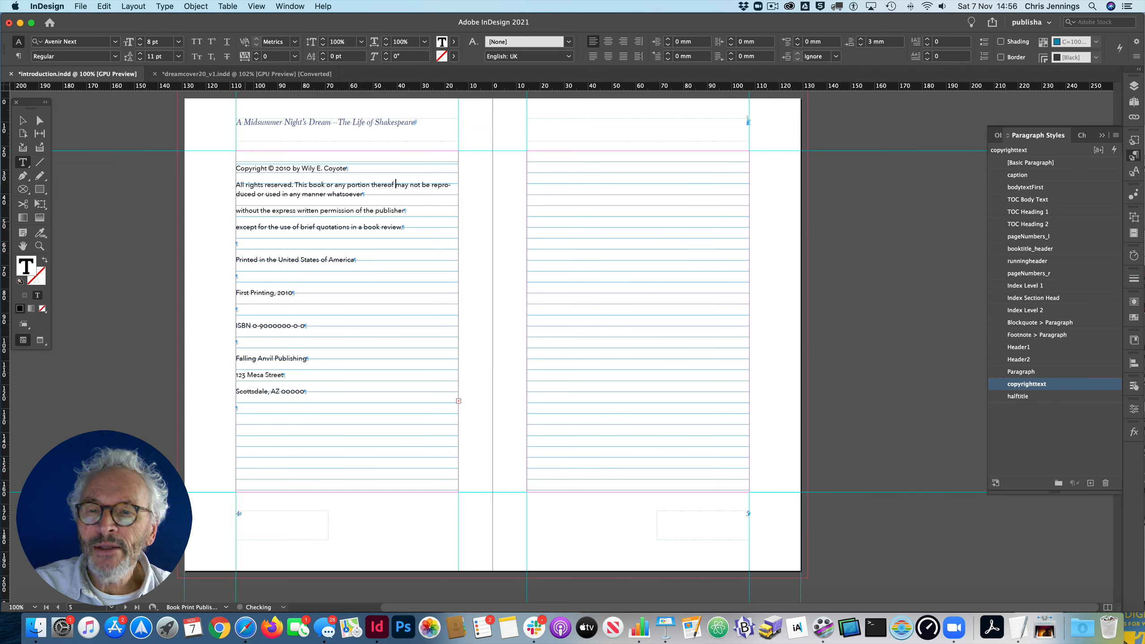
click(236, 211)
key(BackSpace)
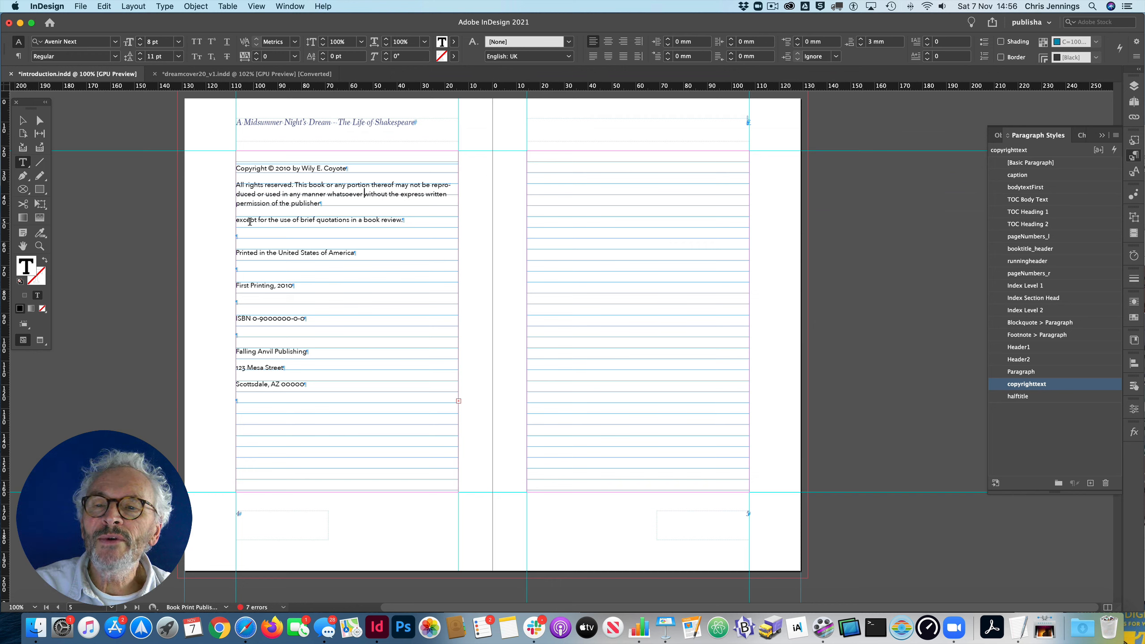
click(236, 220)
key(BackSpace)
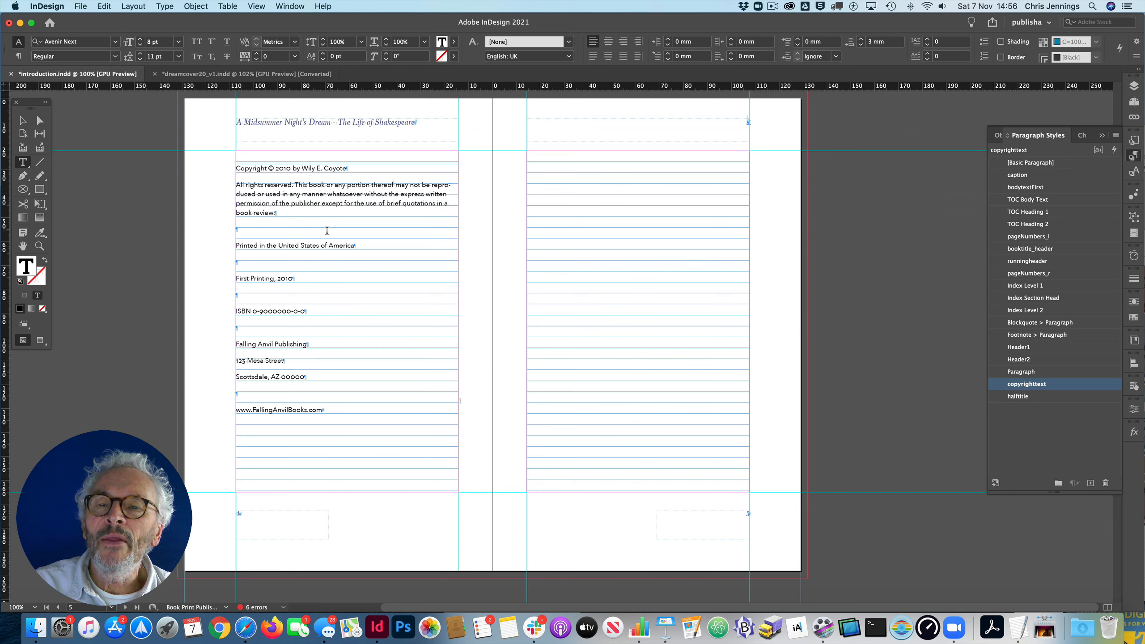
Delete the empty paragraphs between the remaining copyright lines, from the printing notice down to the website address.
click(242, 262)
key(BackSpace)
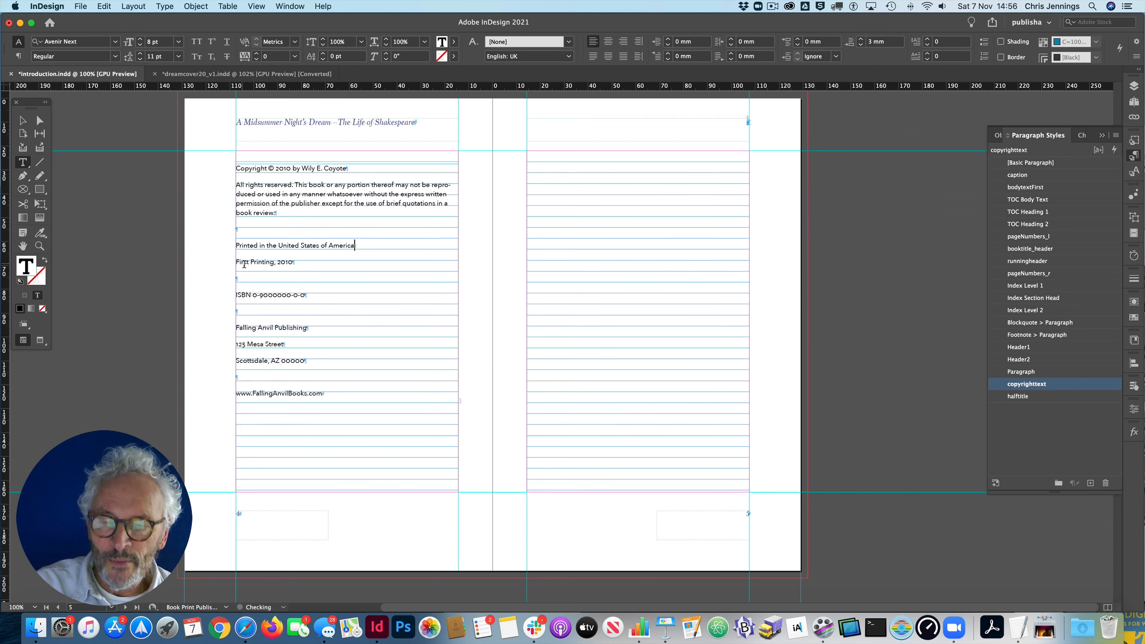
click(246, 233)
key(BackSpace)
click(251, 264)
key(BackSpace)
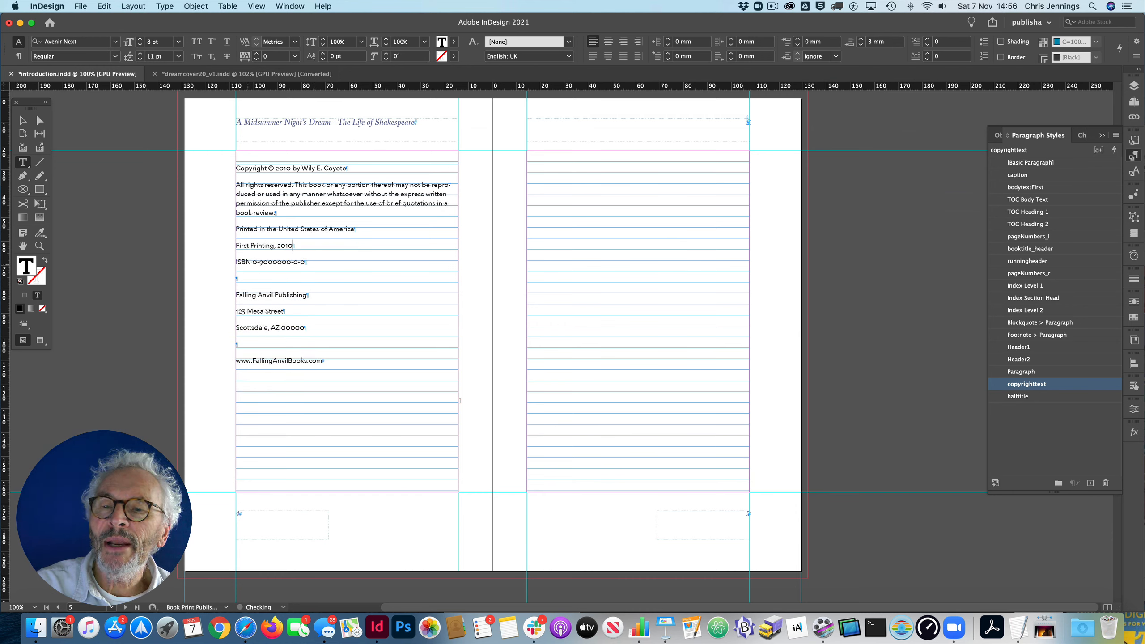
click(271, 280)
key(BackSpace)
click(252, 327)
key(BackSpace)
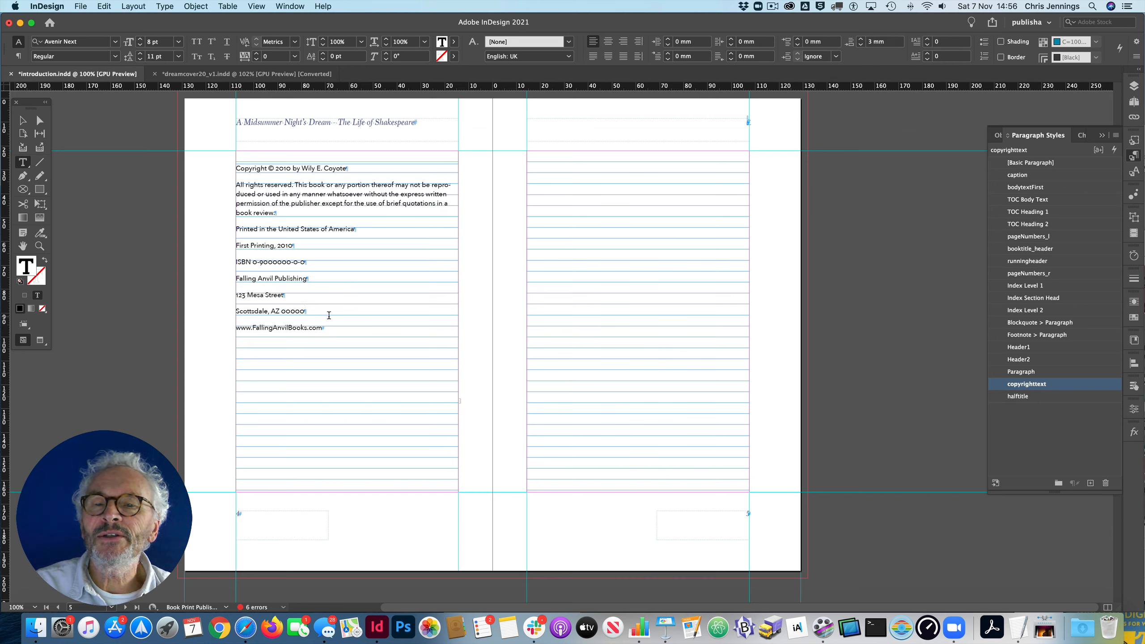
Move the copyright text frame straight down within the left page's text area and deselect it.
click(24, 121)
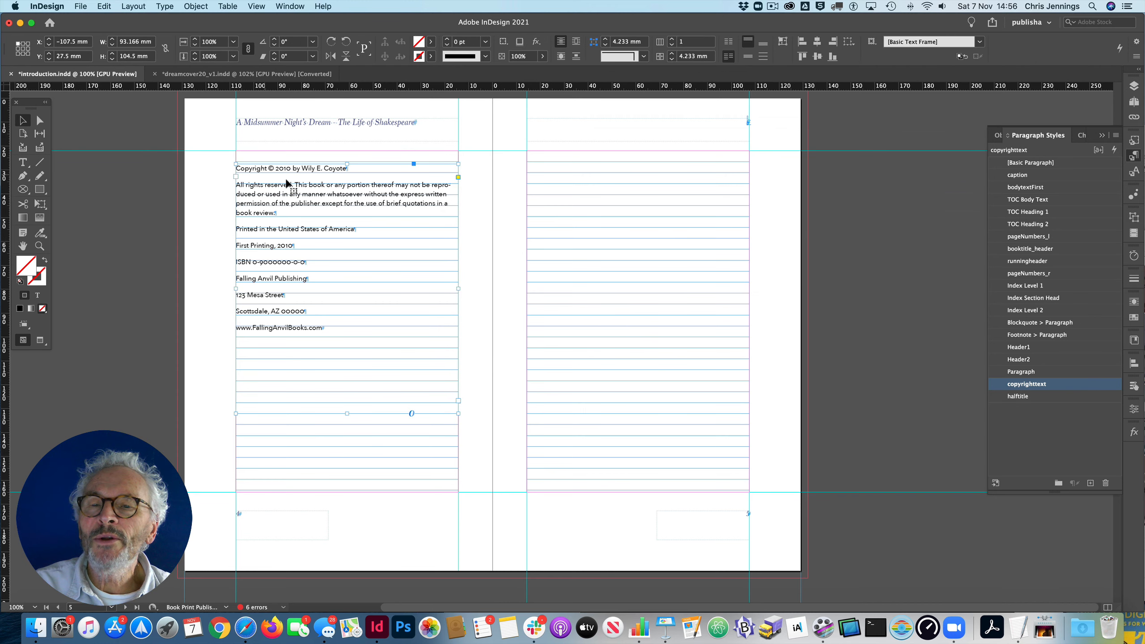
drag(347, 185, 346, 216)
click(158, 231)
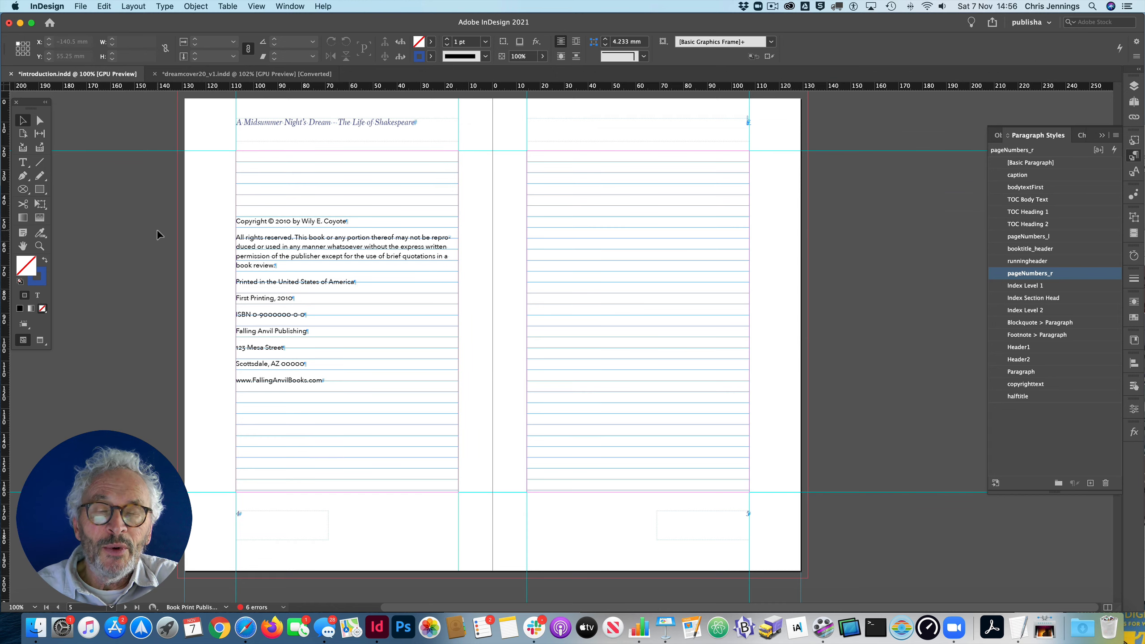
Go to half-title page 1 and apply the [None] master to it.
scroll(491, 183, down, 2)
scroll(491, 184, left, 1)
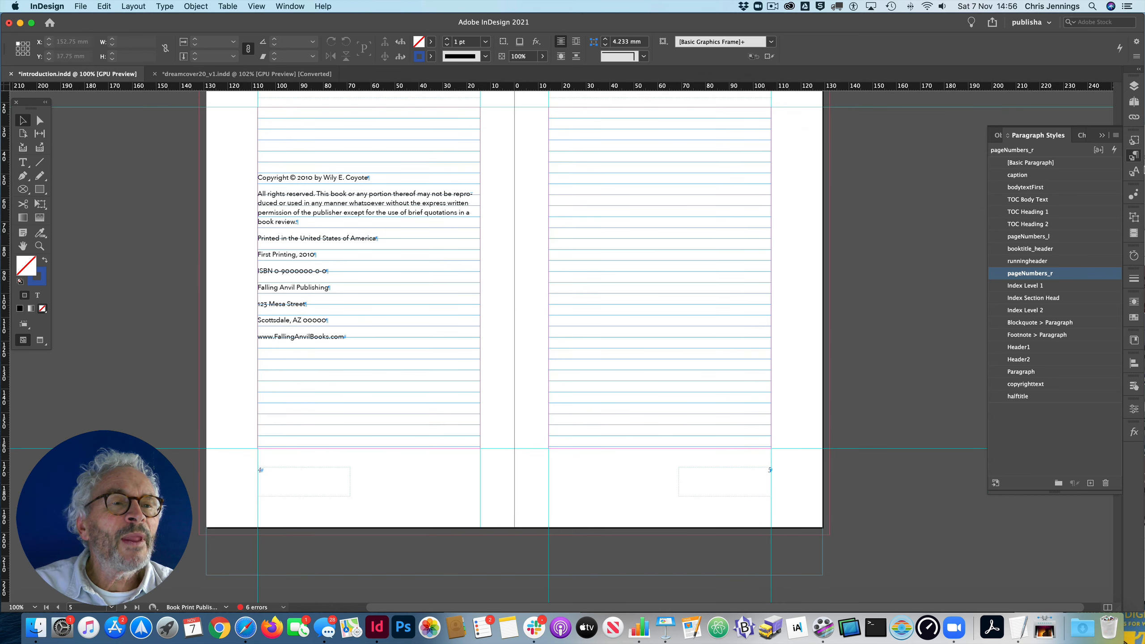
click(1133, 104)
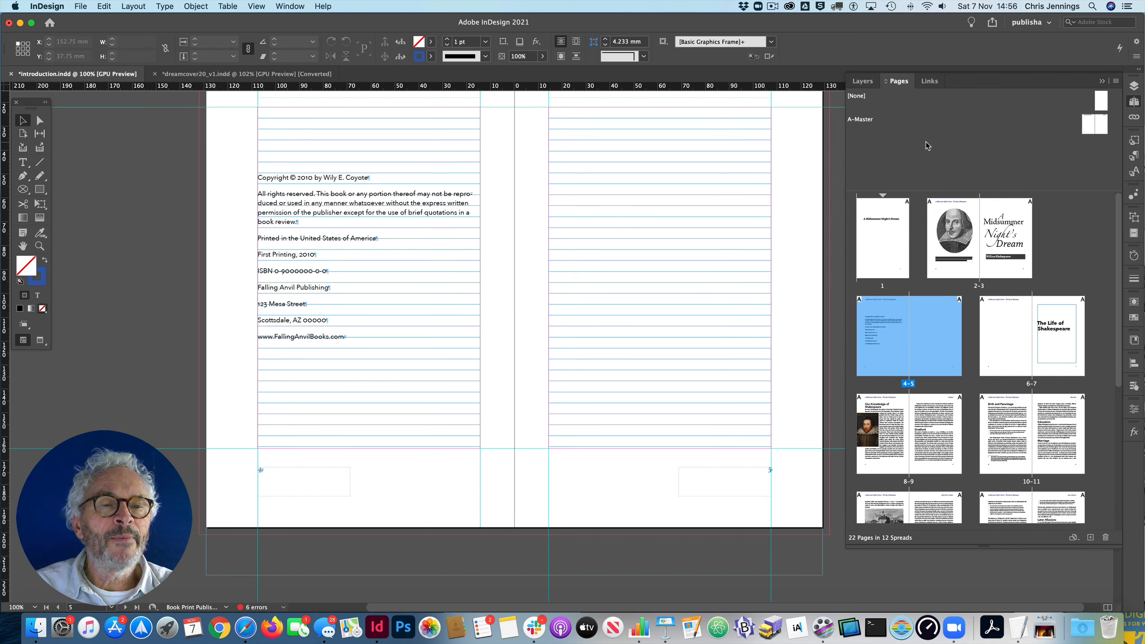
double_click(891, 247)
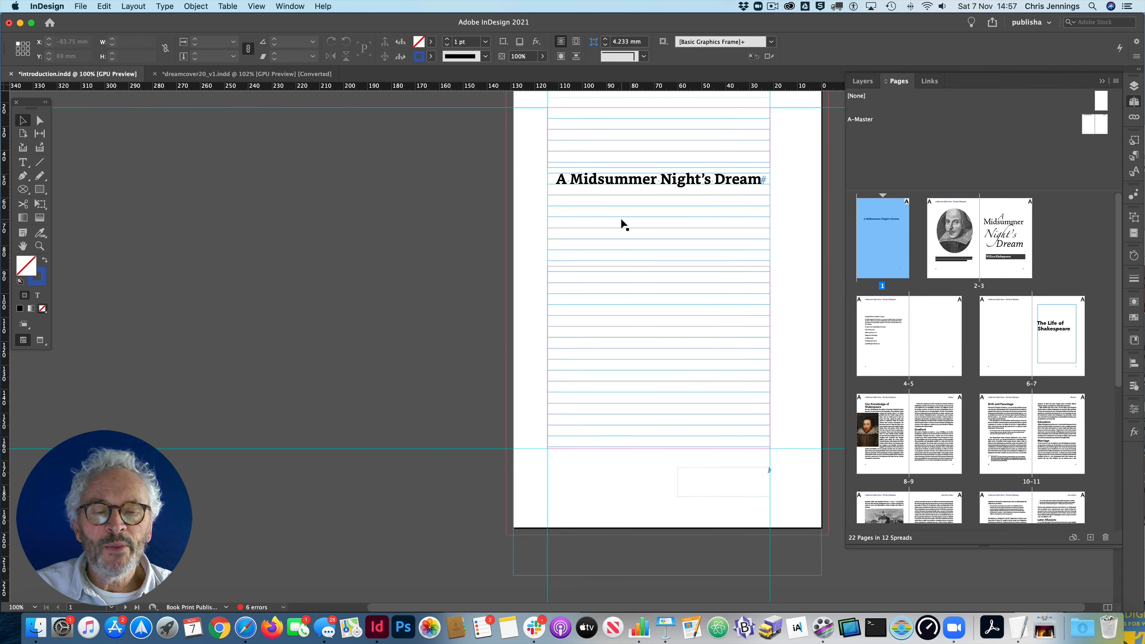
scroll(622, 224, up, 2)
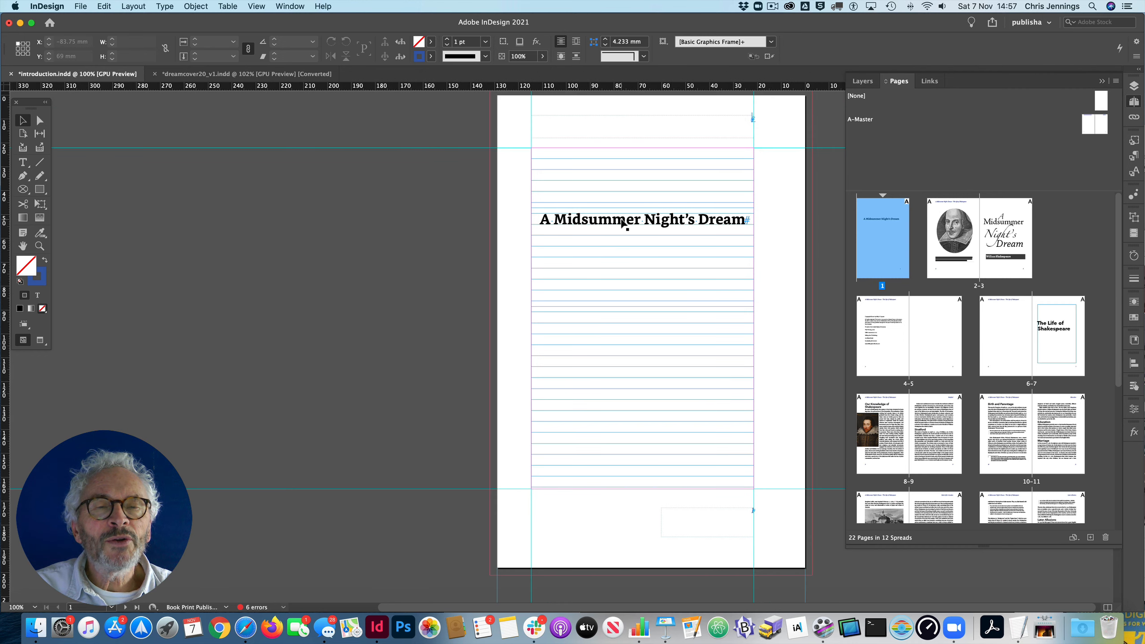
scroll(623, 225, down, 1)
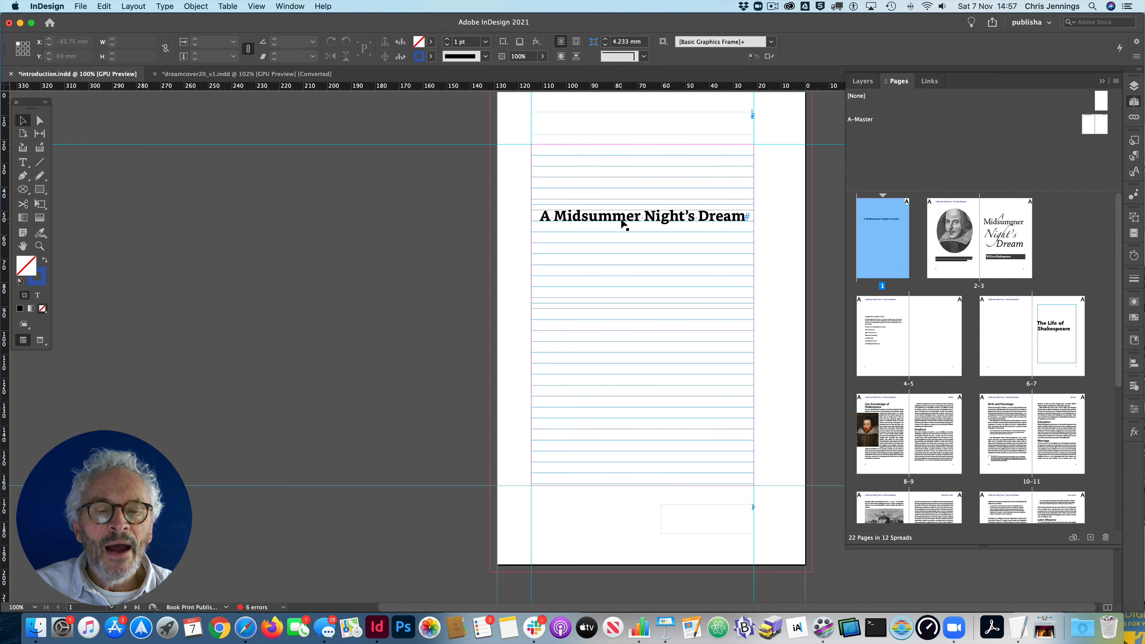
scroll(624, 224, up, 1)
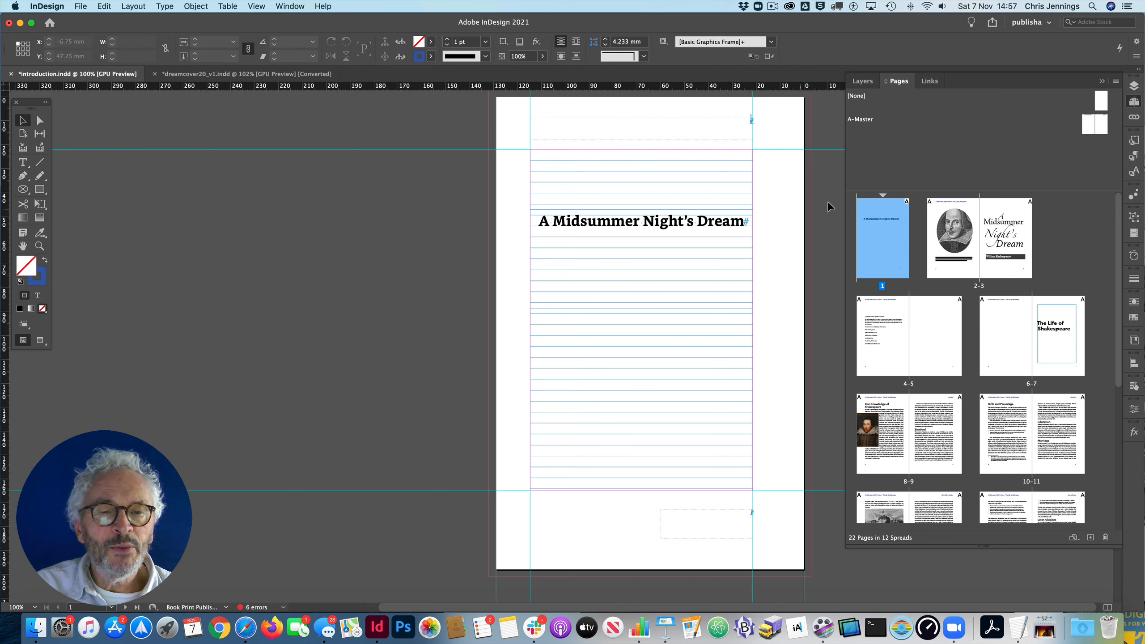
click(1102, 101)
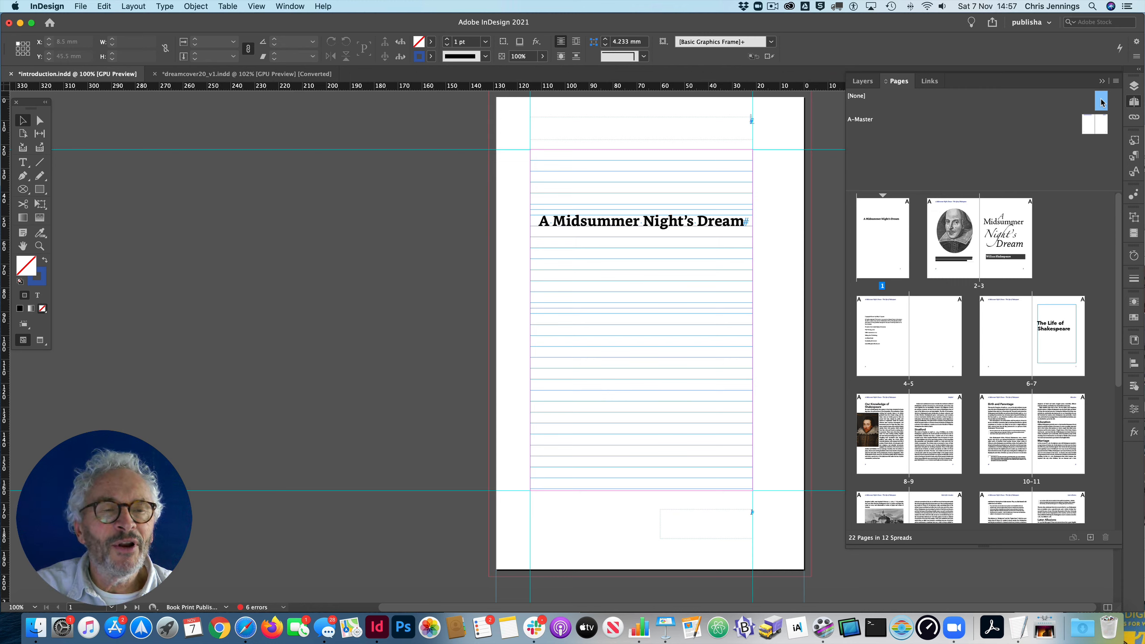
drag(1101, 103, 896, 218)
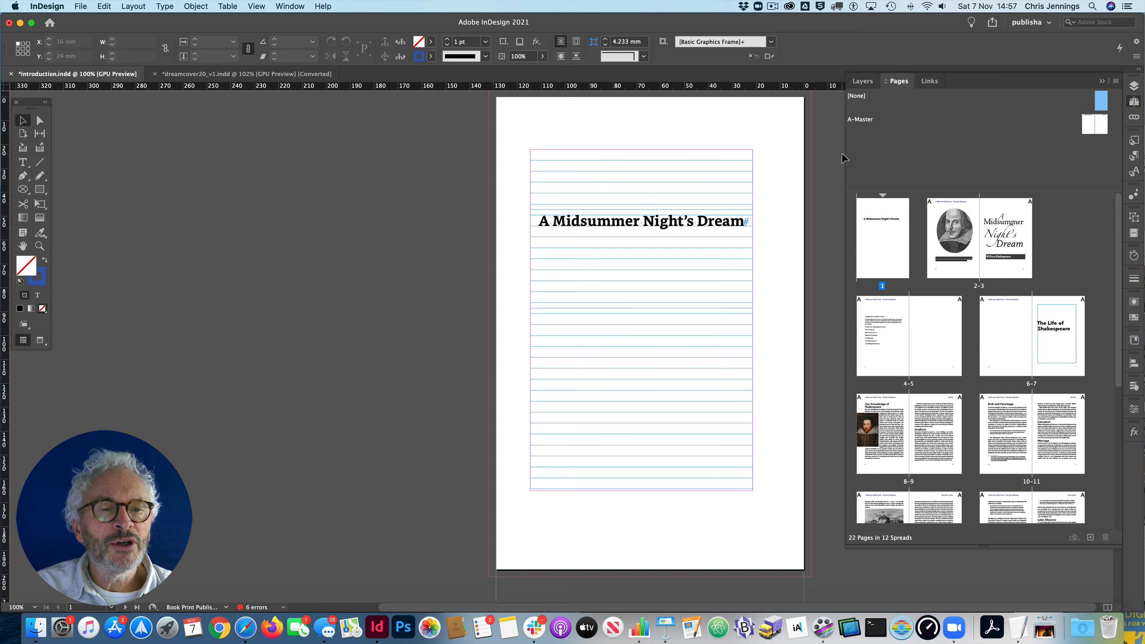
Apply the [None] master to both the portrait page 2 and the title page 3.
double_click(948, 218)
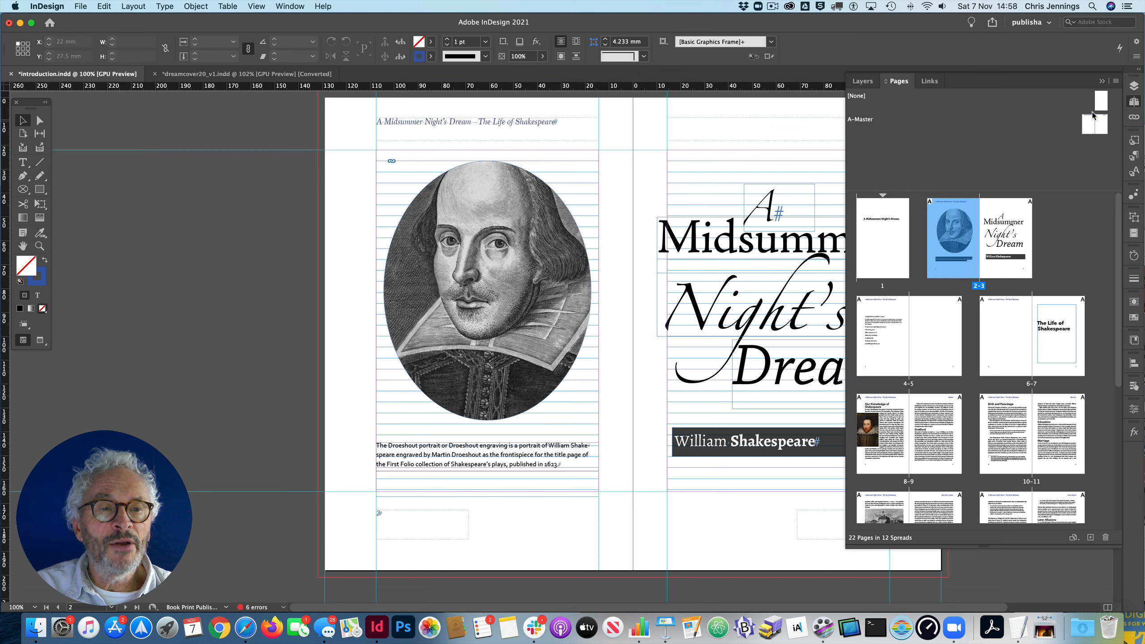
drag(1101, 101, 956, 212)
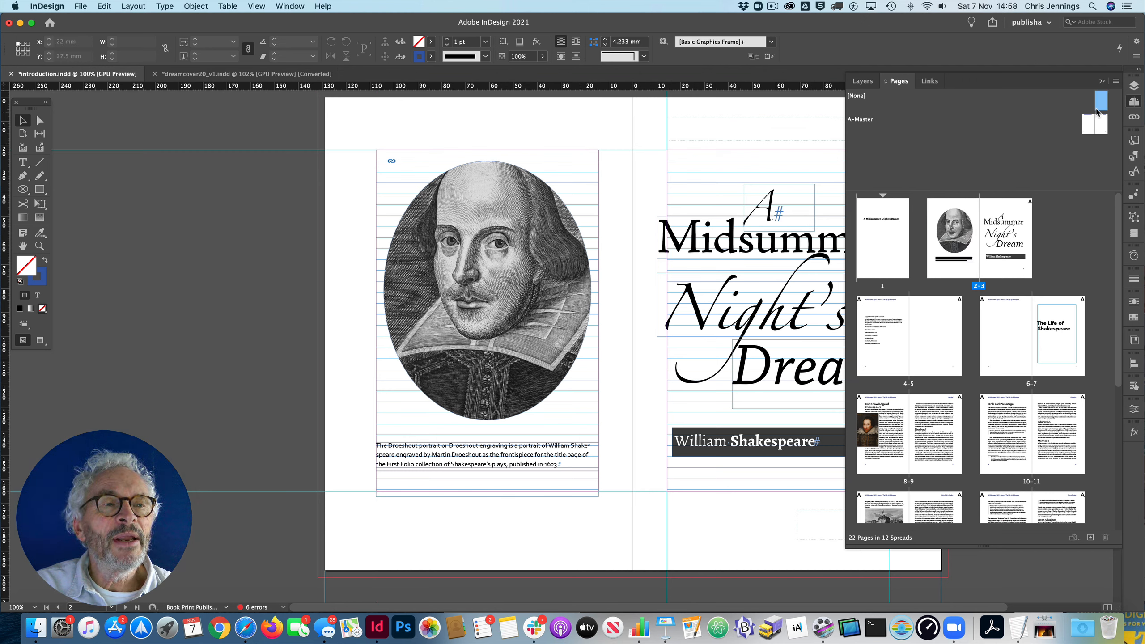
drag(1101, 107, 1002, 222)
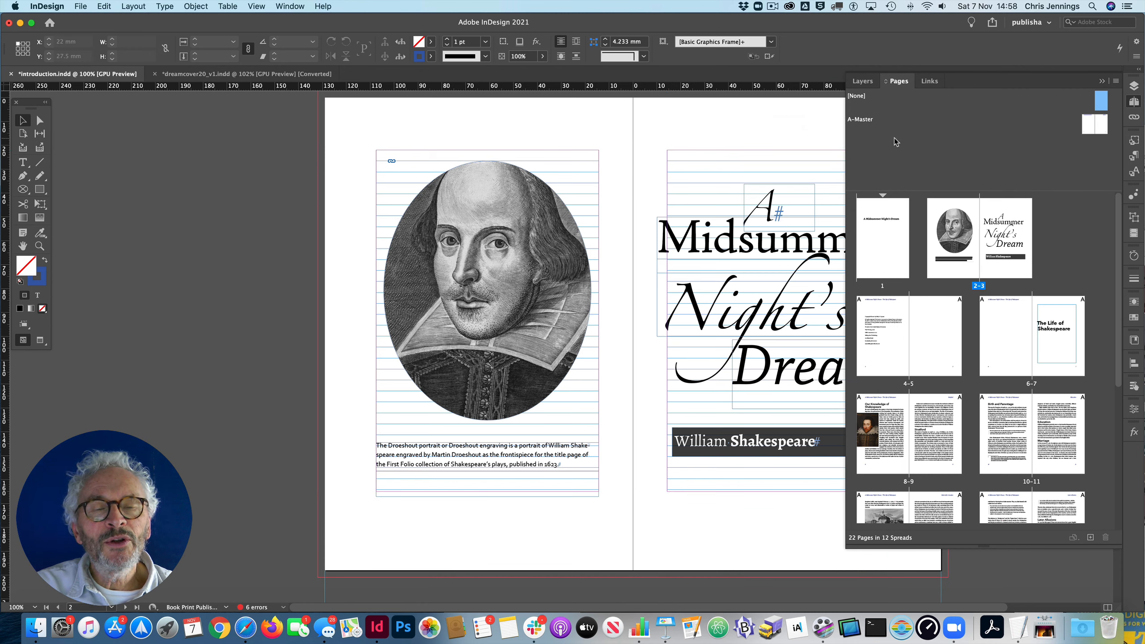
scroll(636, 235, right, 4)
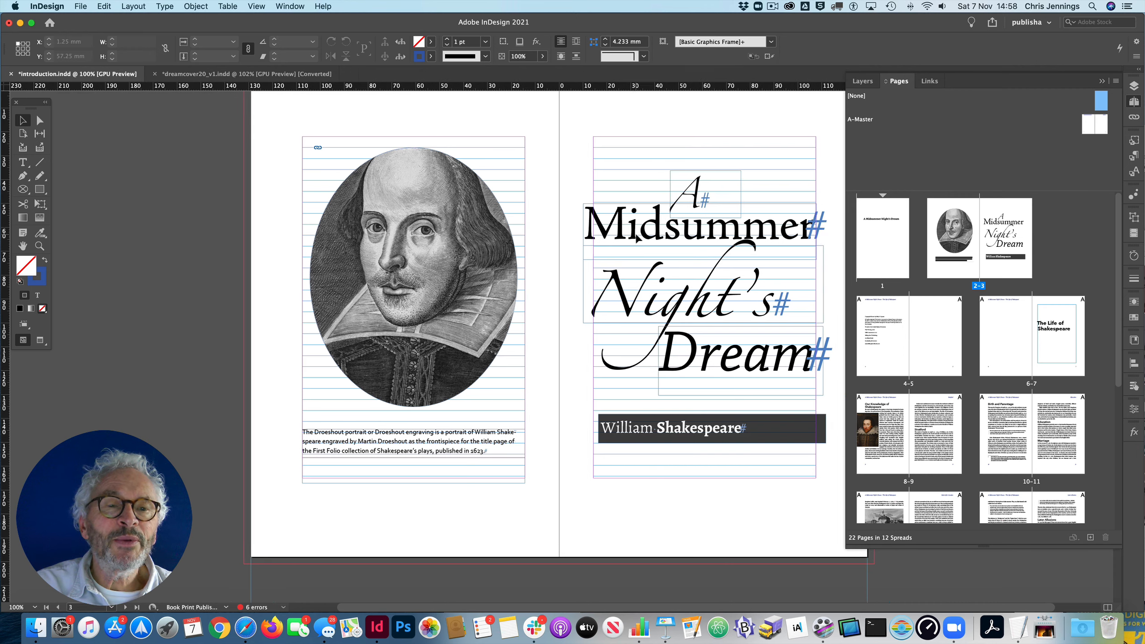
scroll(636, 235, right, 2)
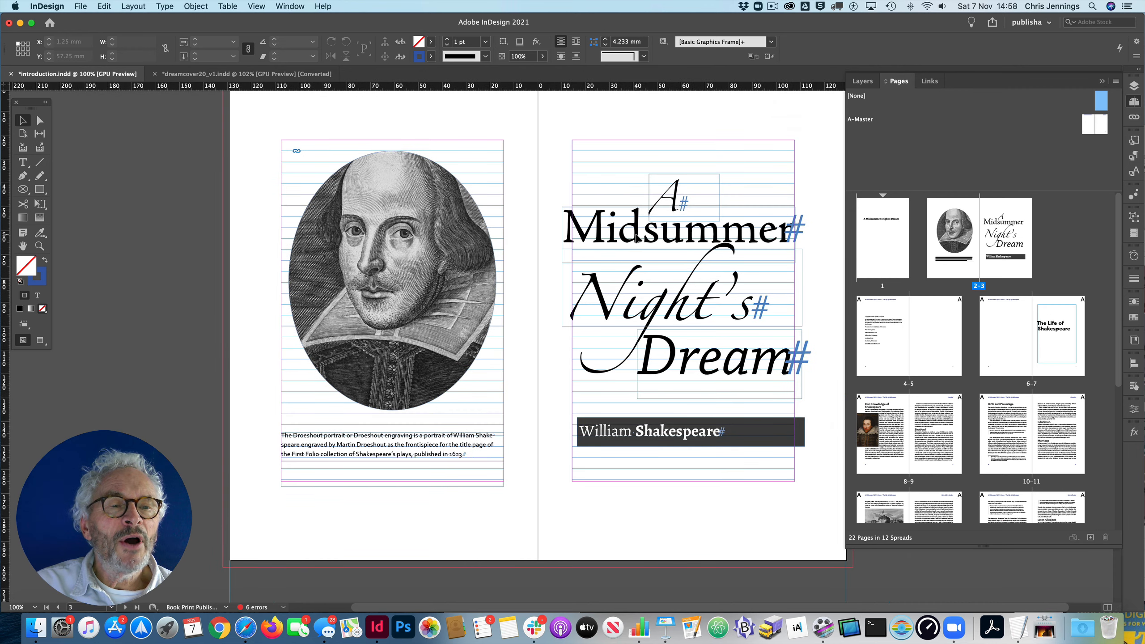
On copyright page 4, override and delete the running header frame and the page number frame, keeping the A-Master applied.
scroll(637, 238, down, 10)
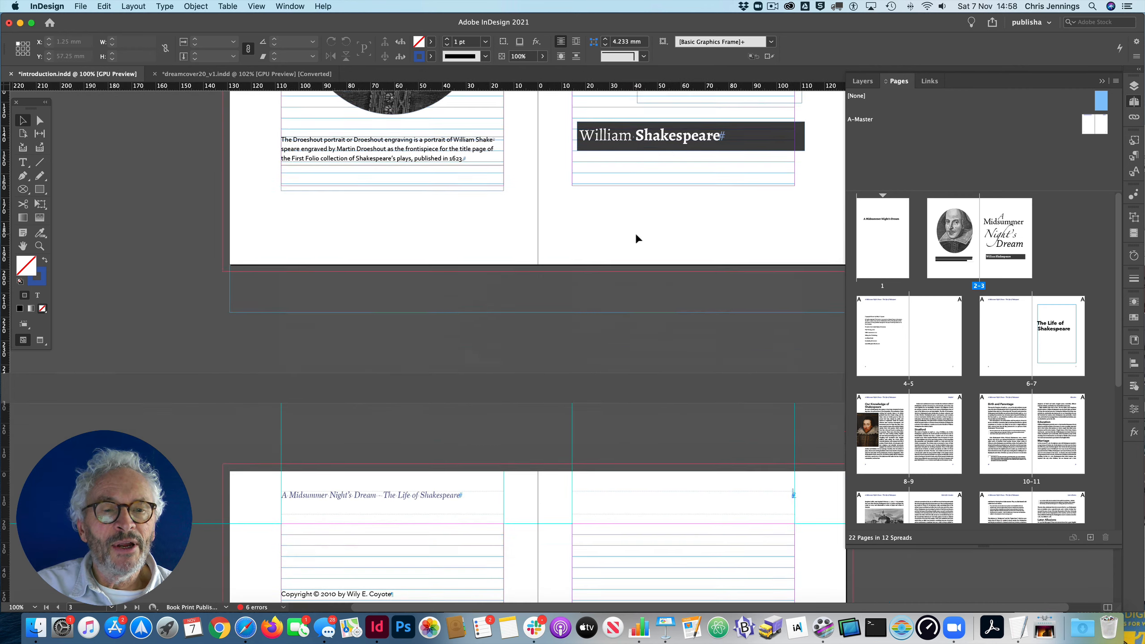
scroll(636, 238, down, 1)
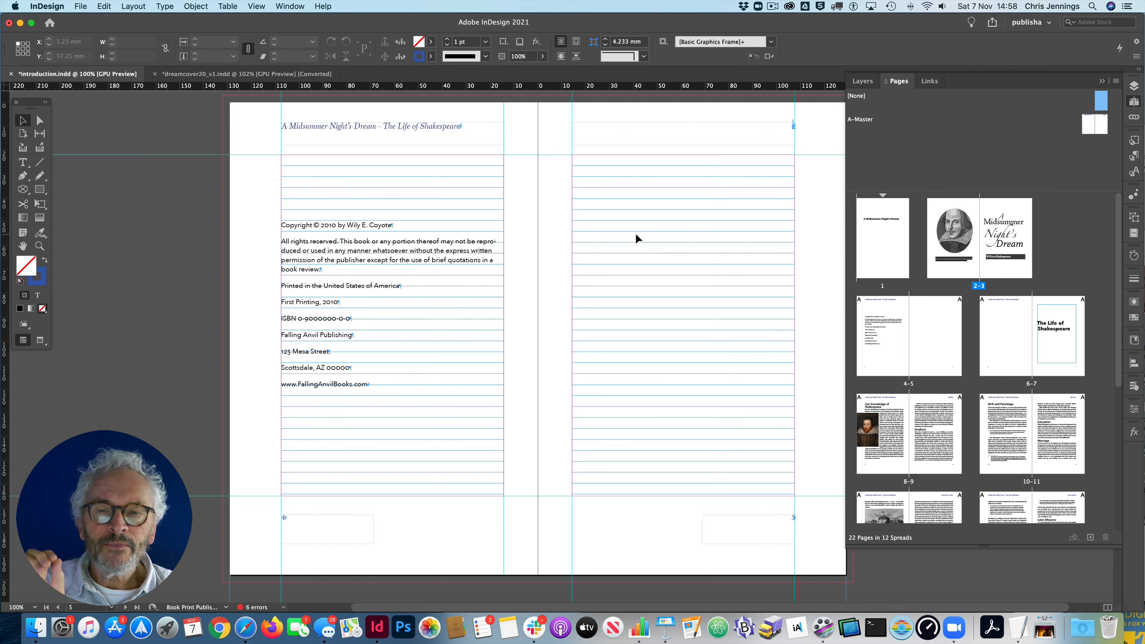
click(413, 124)
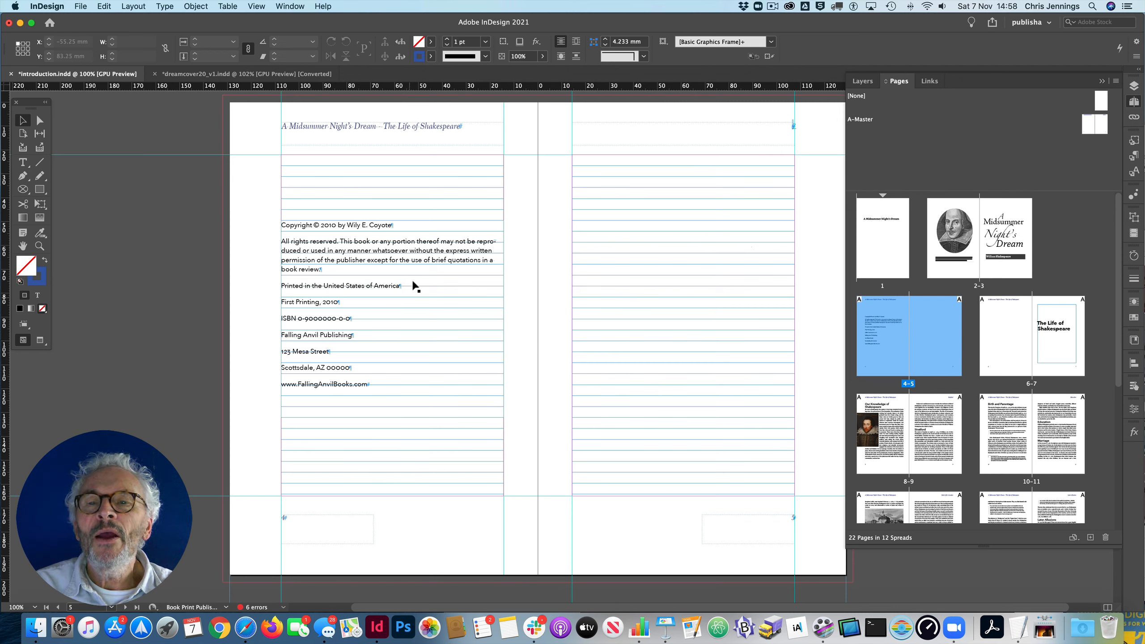
click(356, 129)
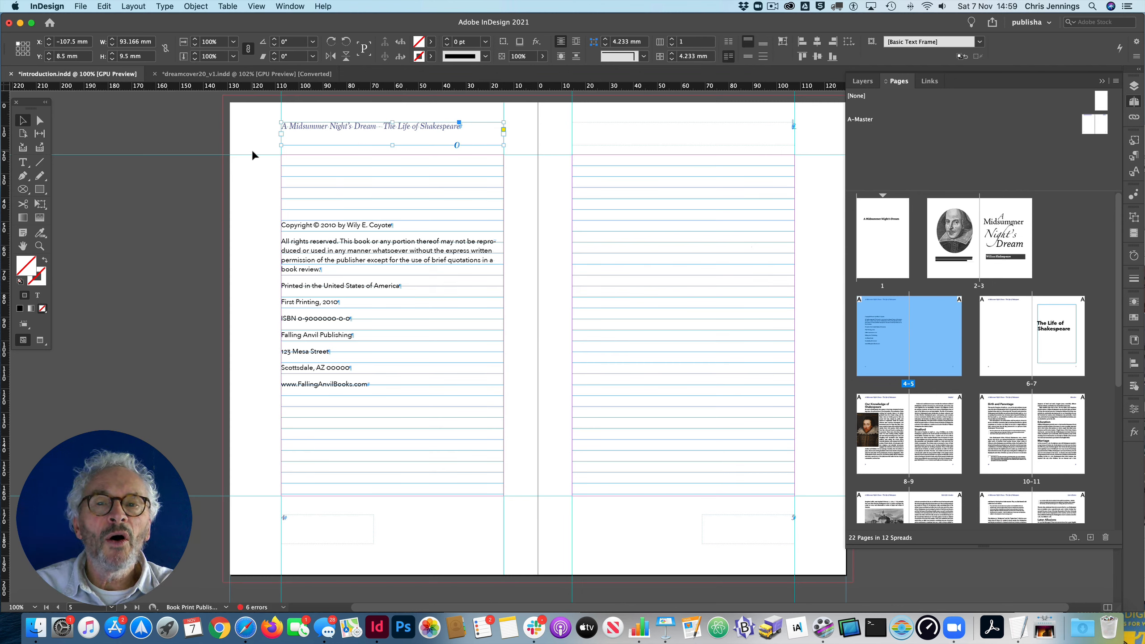
key(BackSpace)
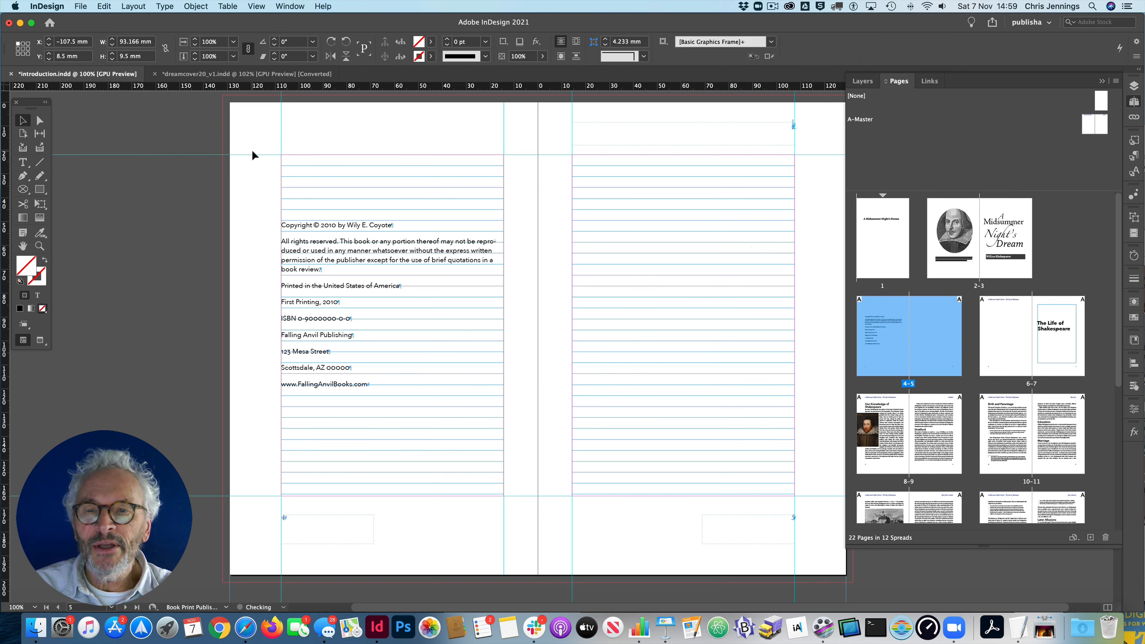
click(286, 518)
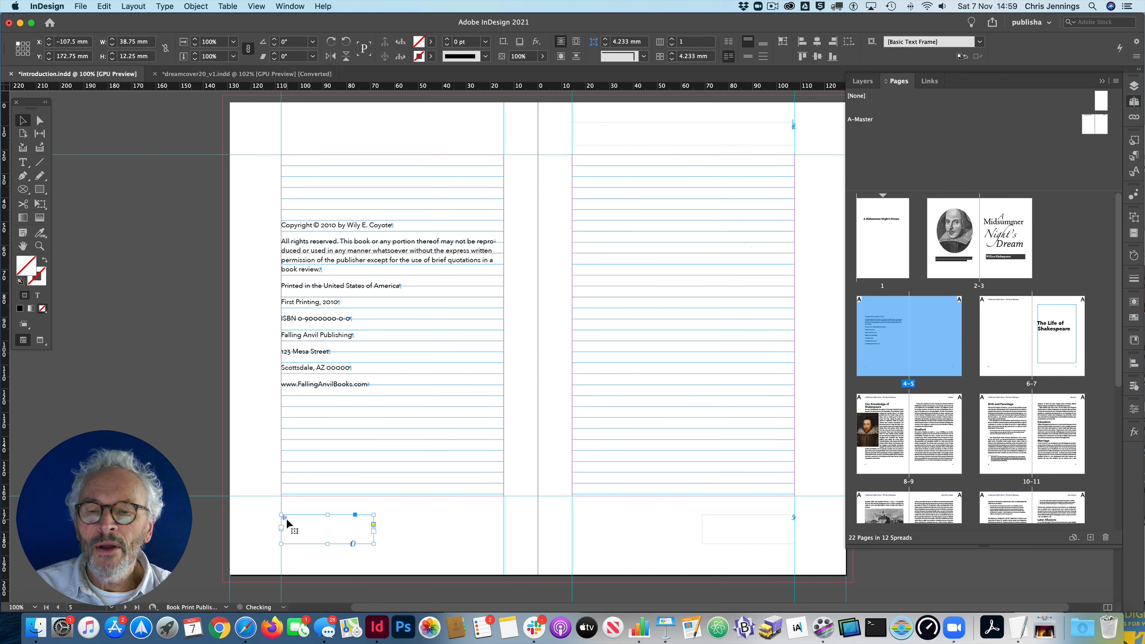
key(BackSpace)
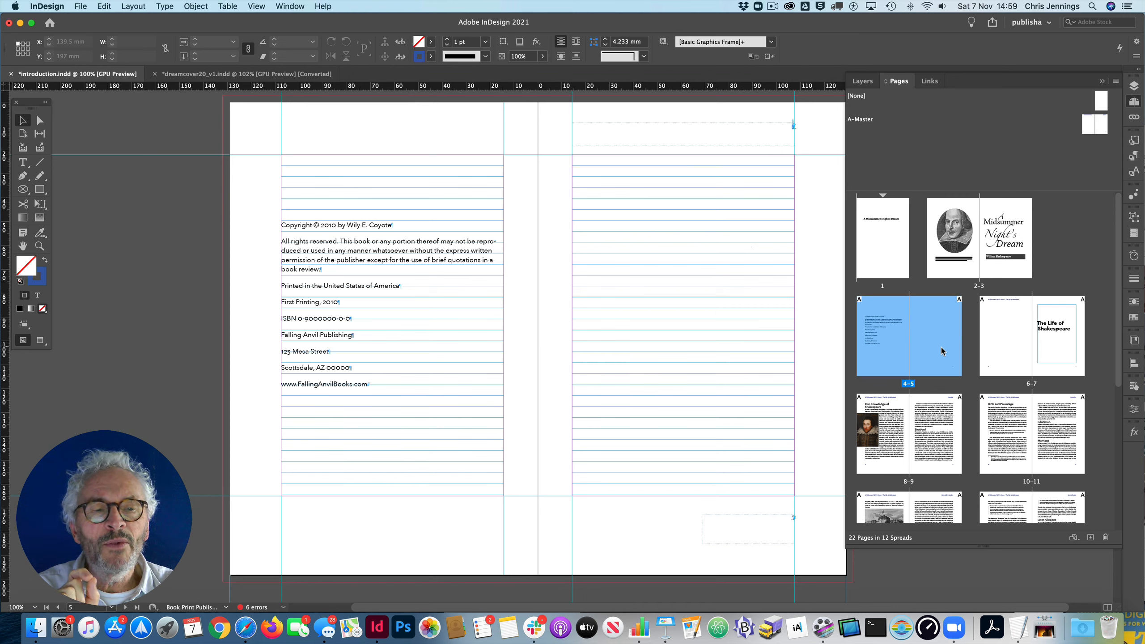
Start a new section on page 7, "The Life of Shakespeare", with page numbering starting at 1, and accept the duplicate page numbers.
double_click(1052, 348)
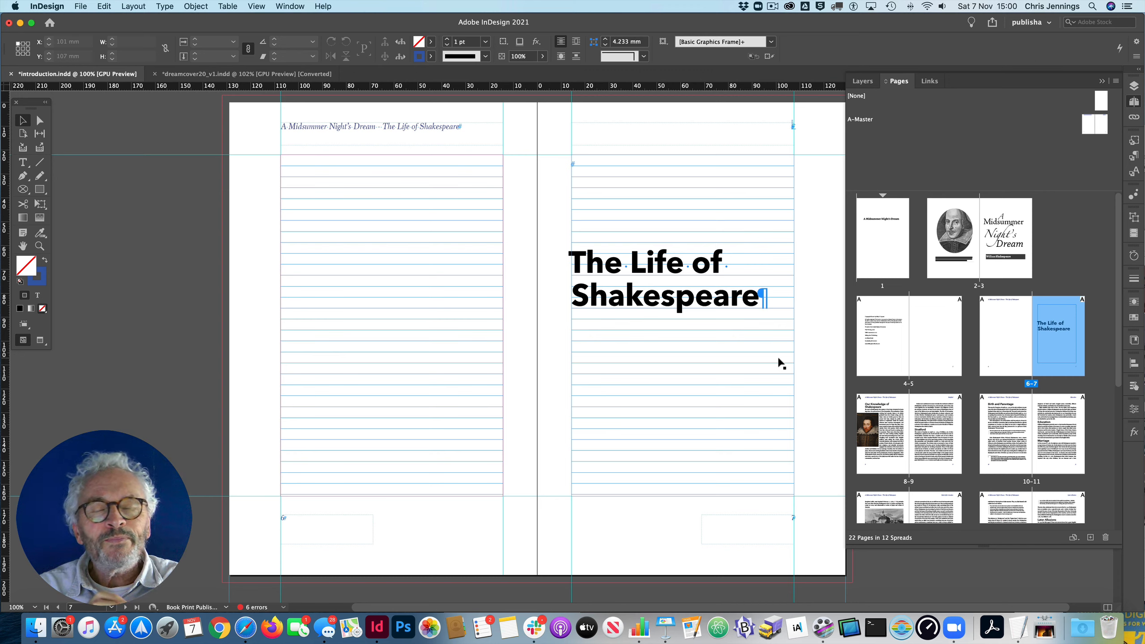
right_click(1058, 343)
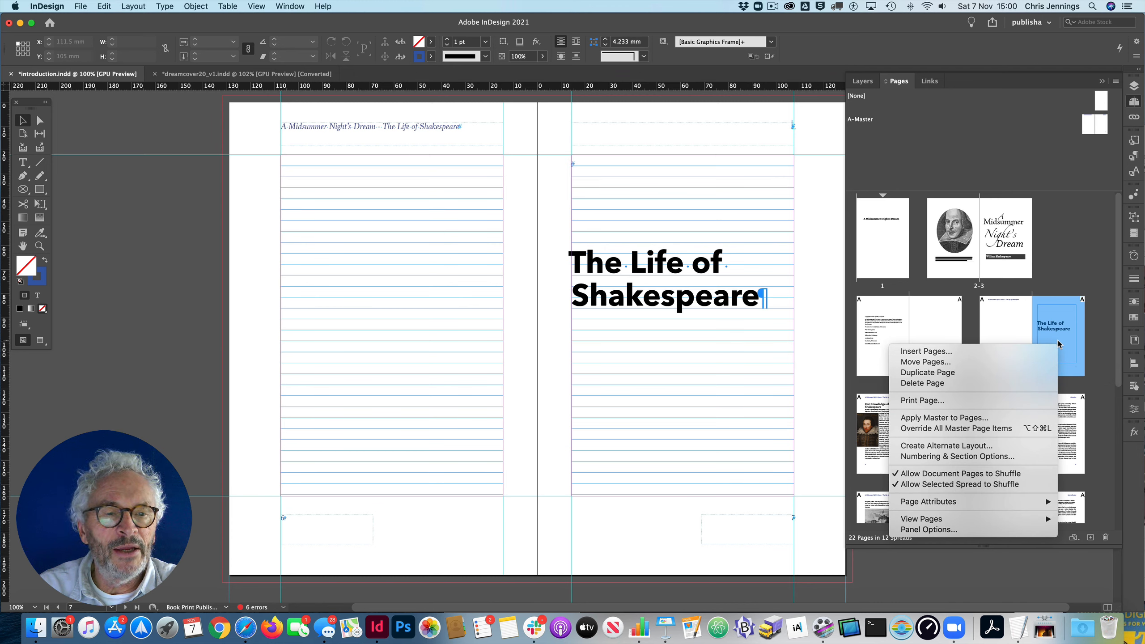
click(965, 457)
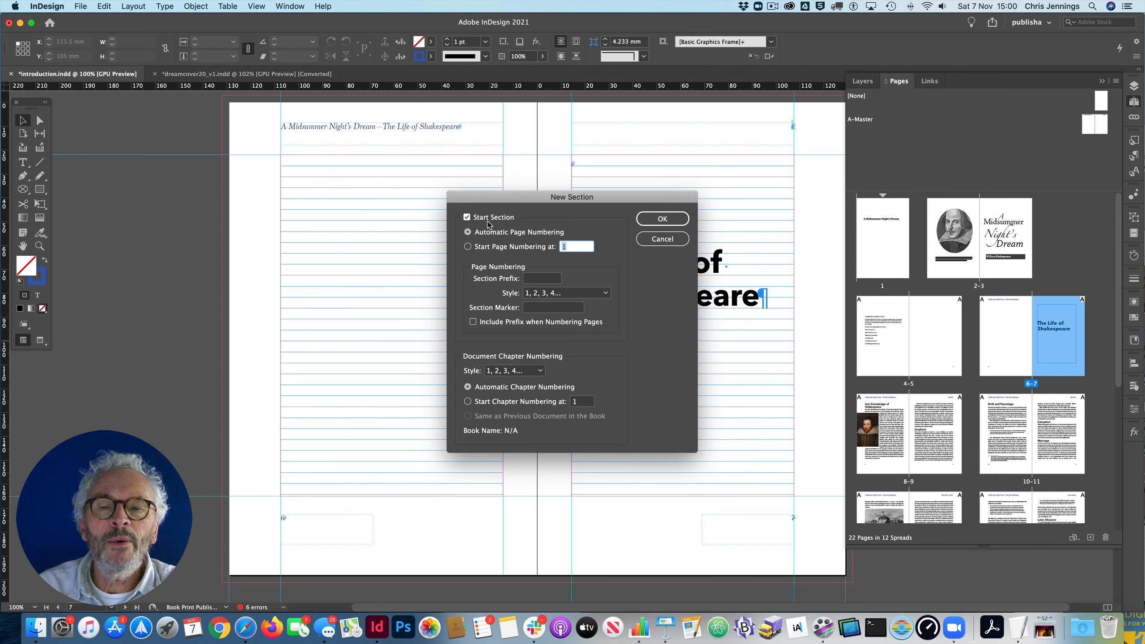
click(467, 247)
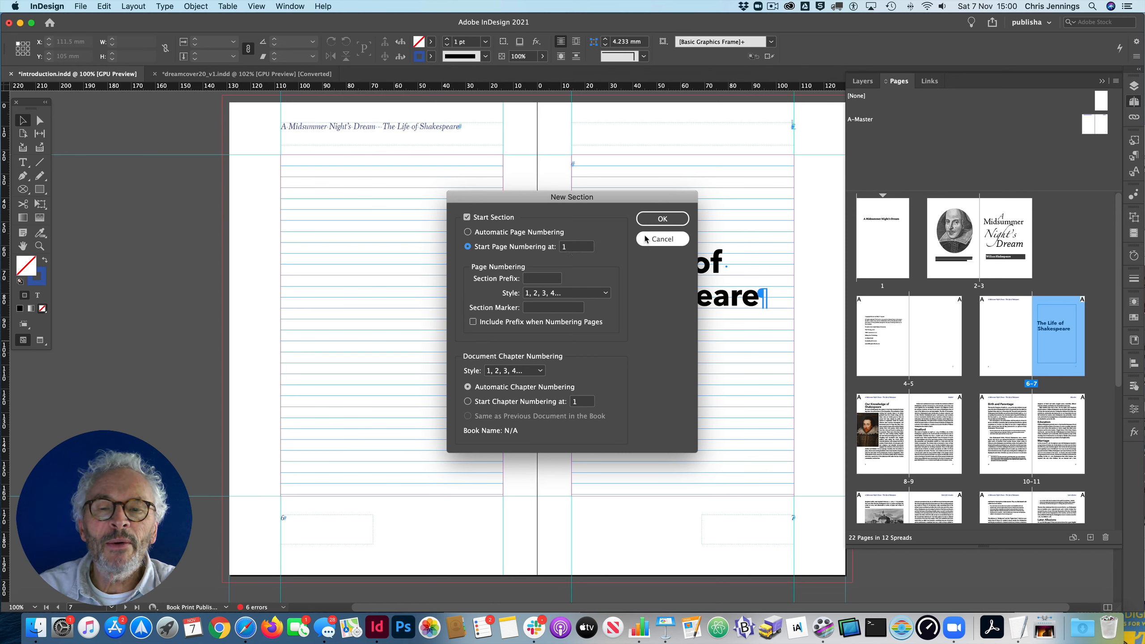
click(654, 223)
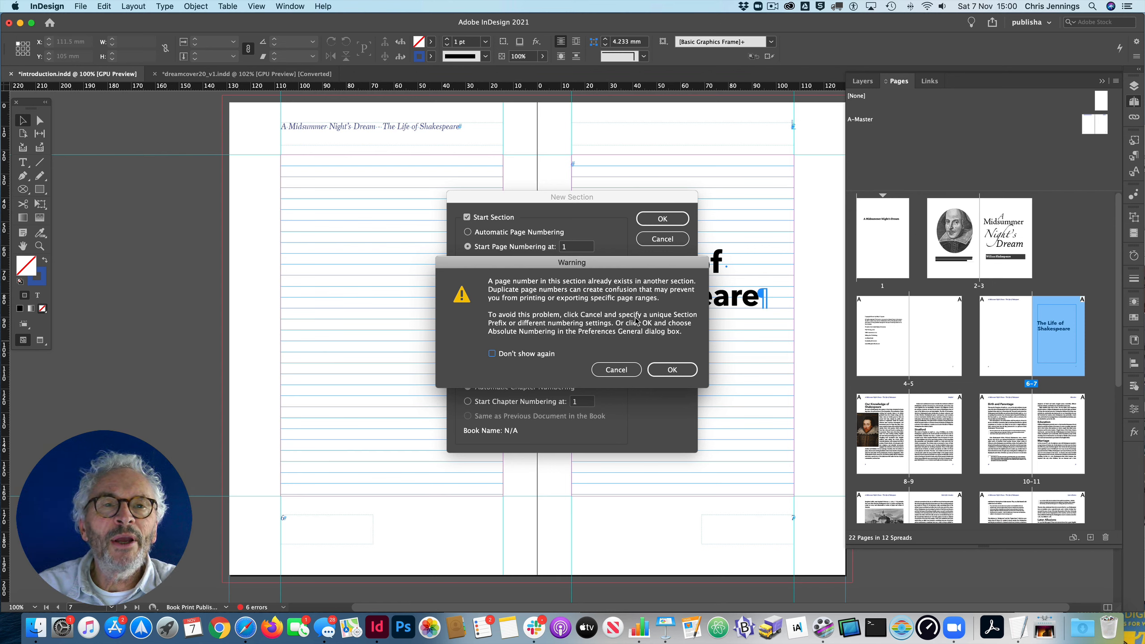
click(672, 370)
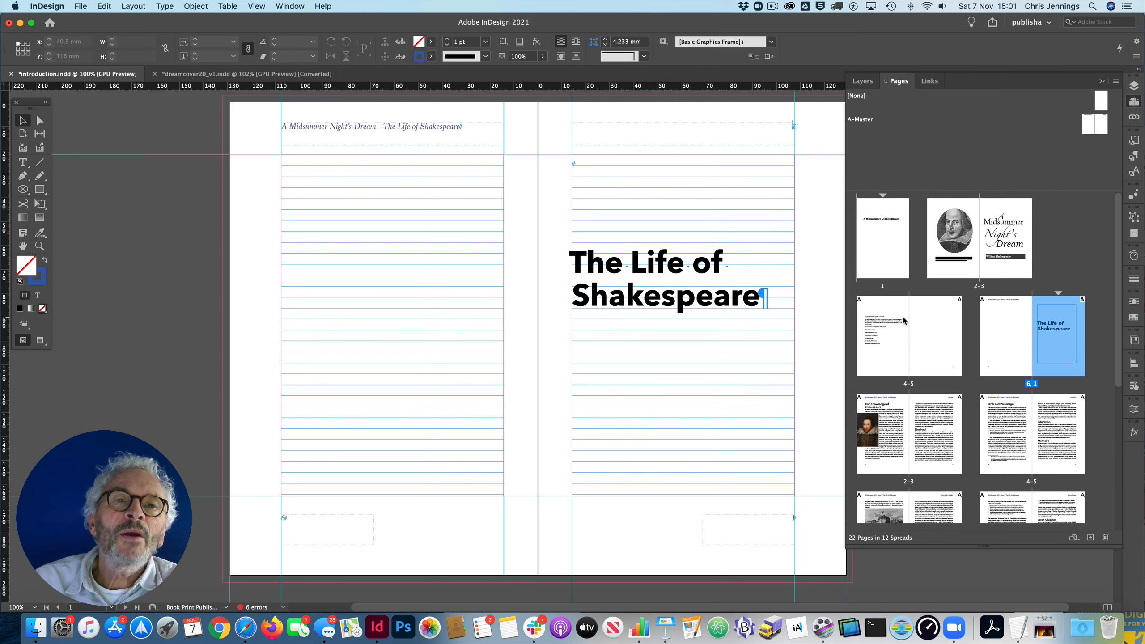
Set the page numbering style of the front matter section starting at the half-title page to lowercase Roman numerals (i, ii, iii, iv...).
click(884, 242)
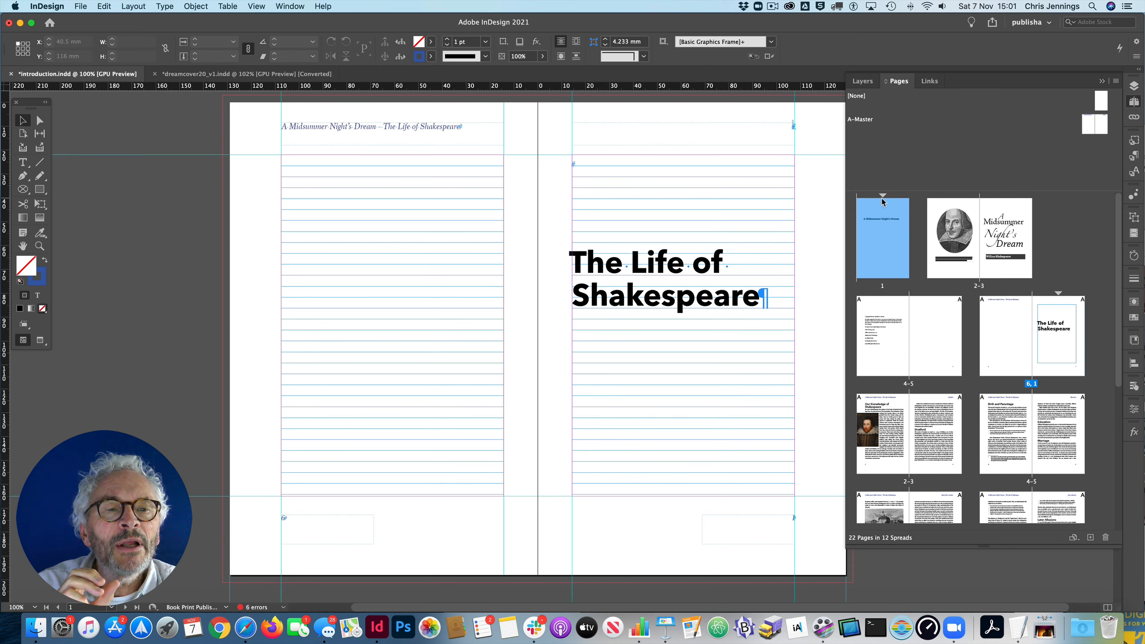
drag(883, 199, 884, 217)
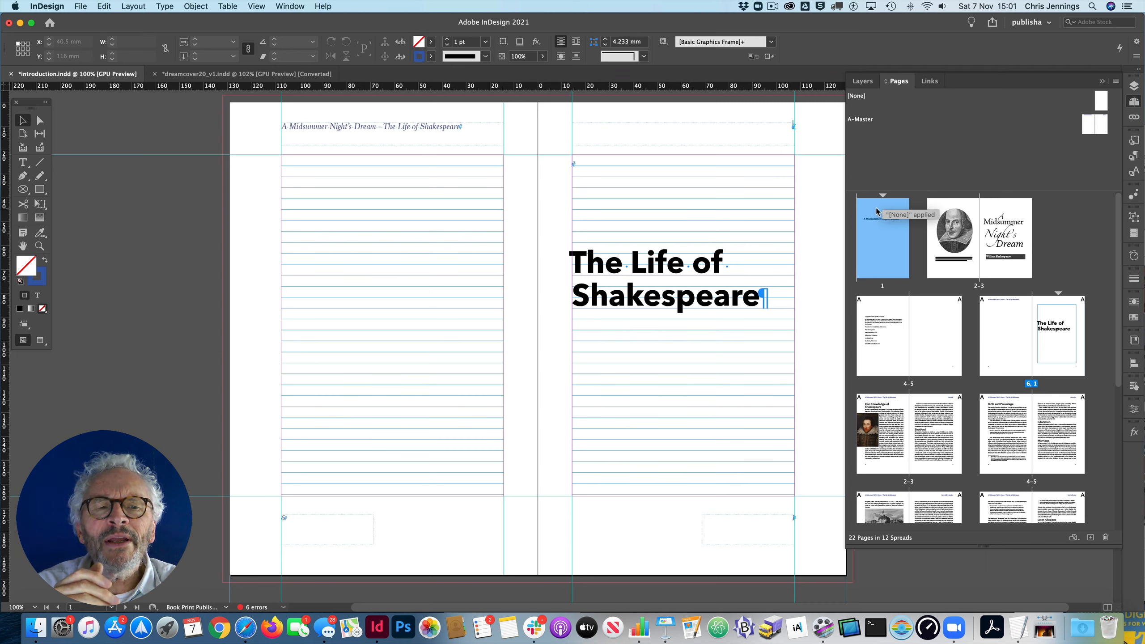
right_click(877, 211)
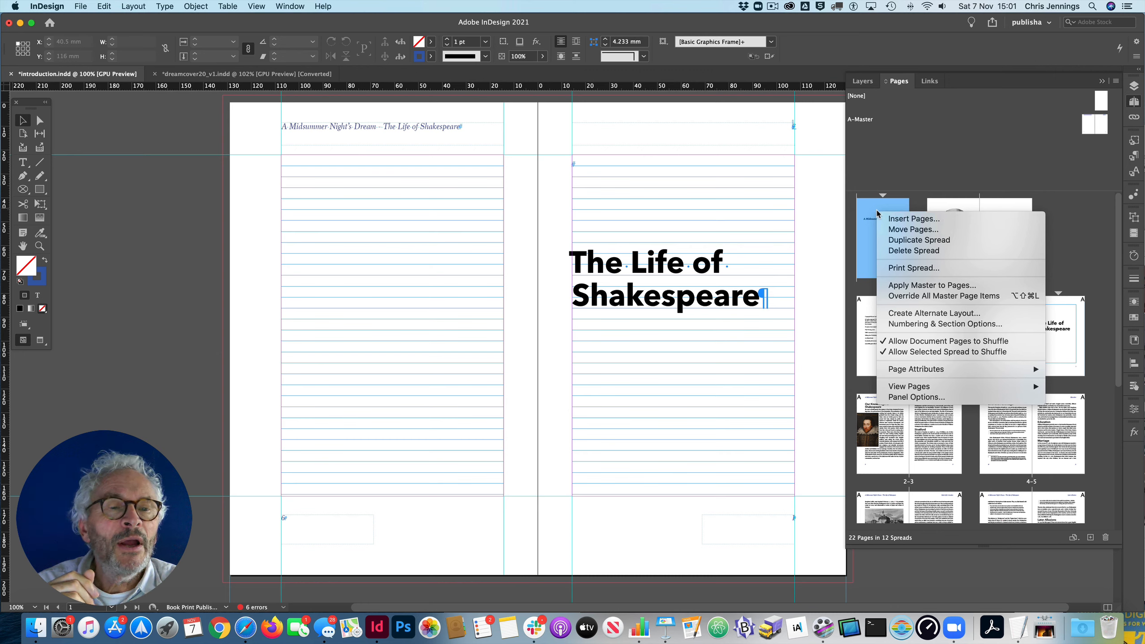
click(908, 323)
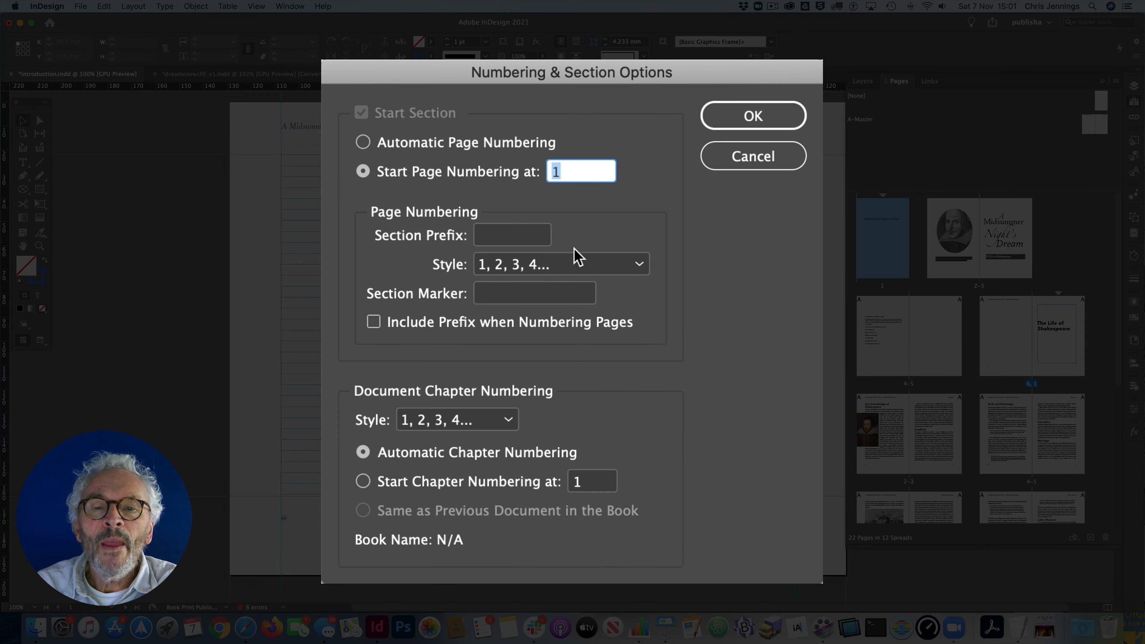
click(630, 273)
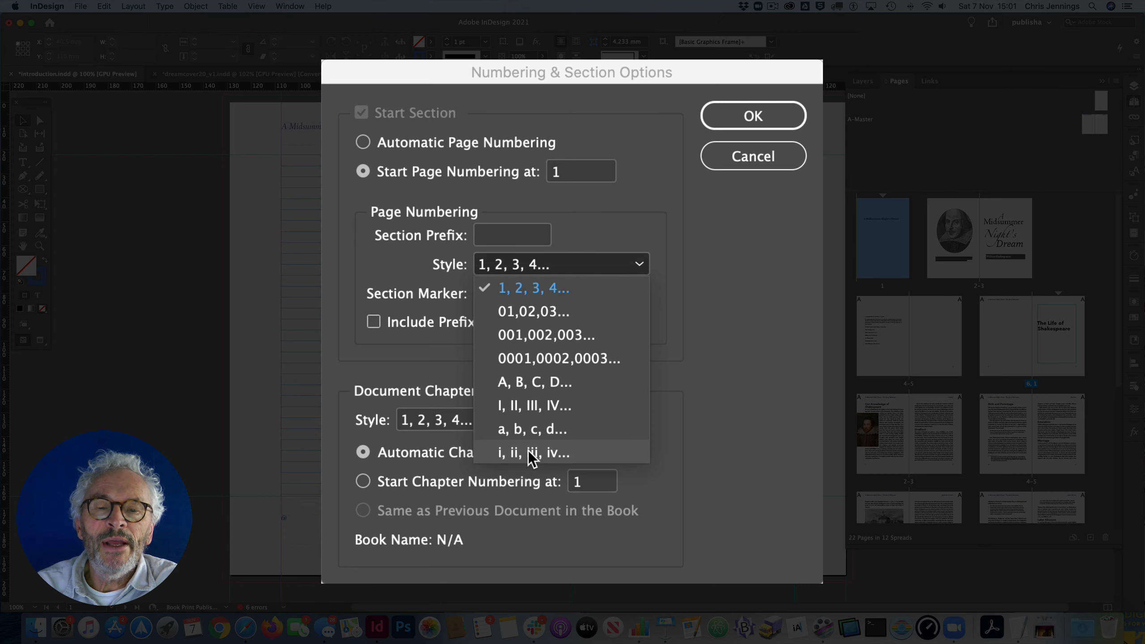
click(557, 452)
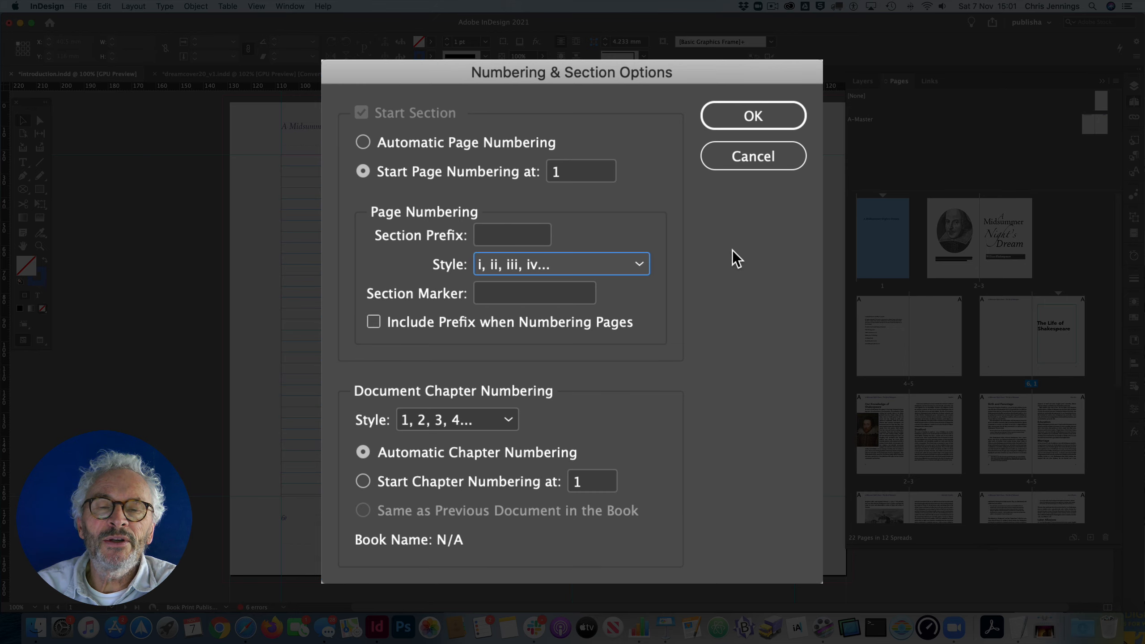
click(727, 121)
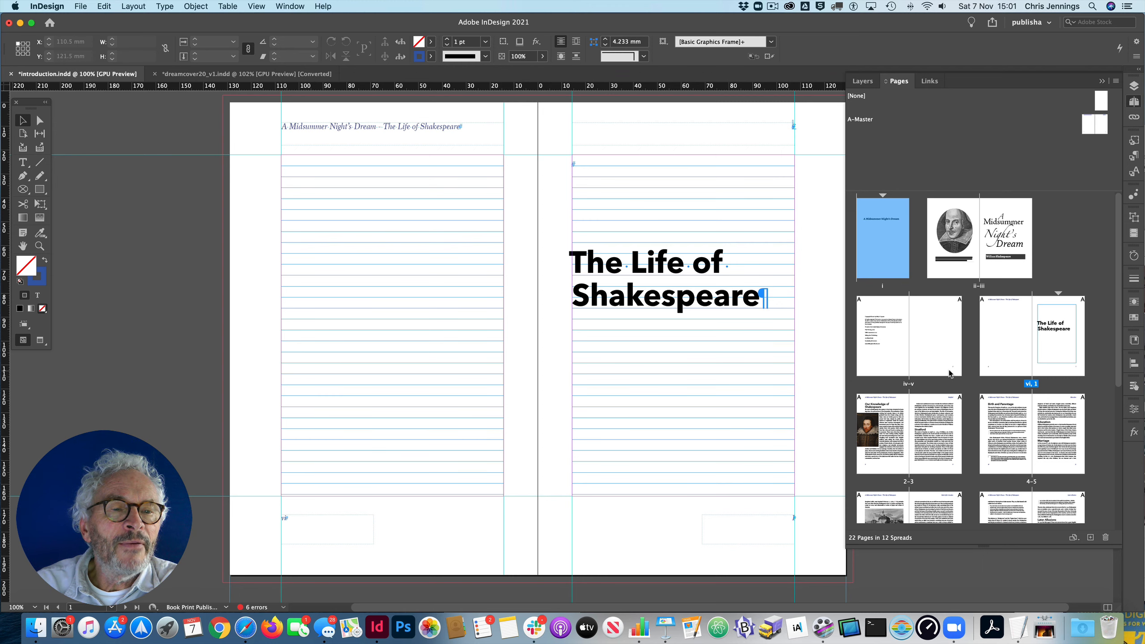
Examine the page number at the foot of page vi up close, and return to the whole spread at 100%.
double_click(987, 355)
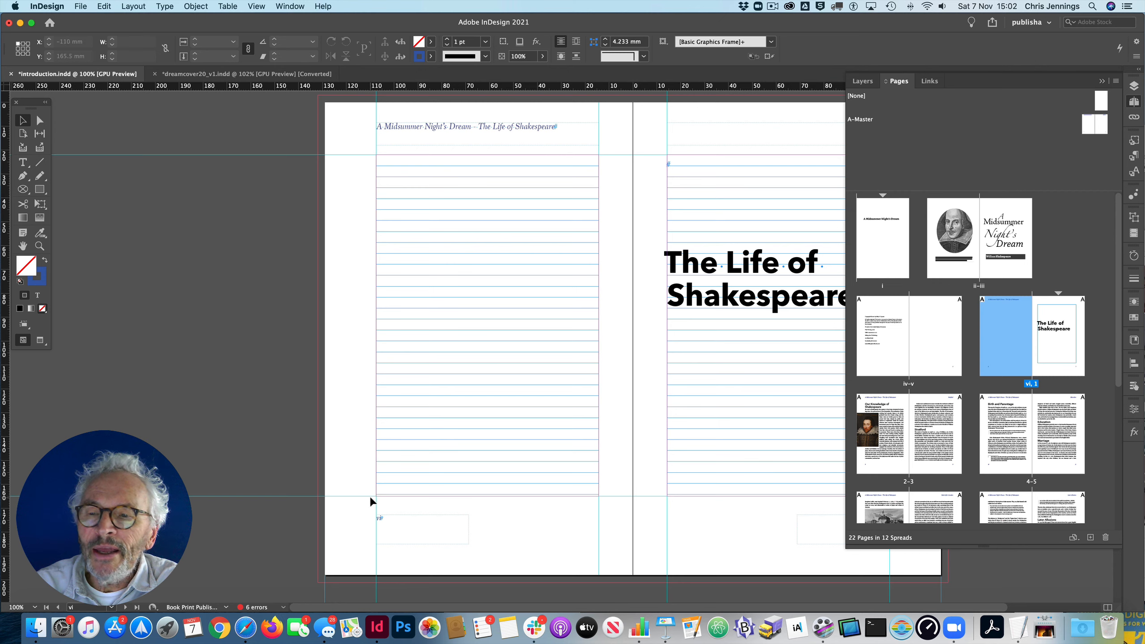
key(z)
click(383, 527)
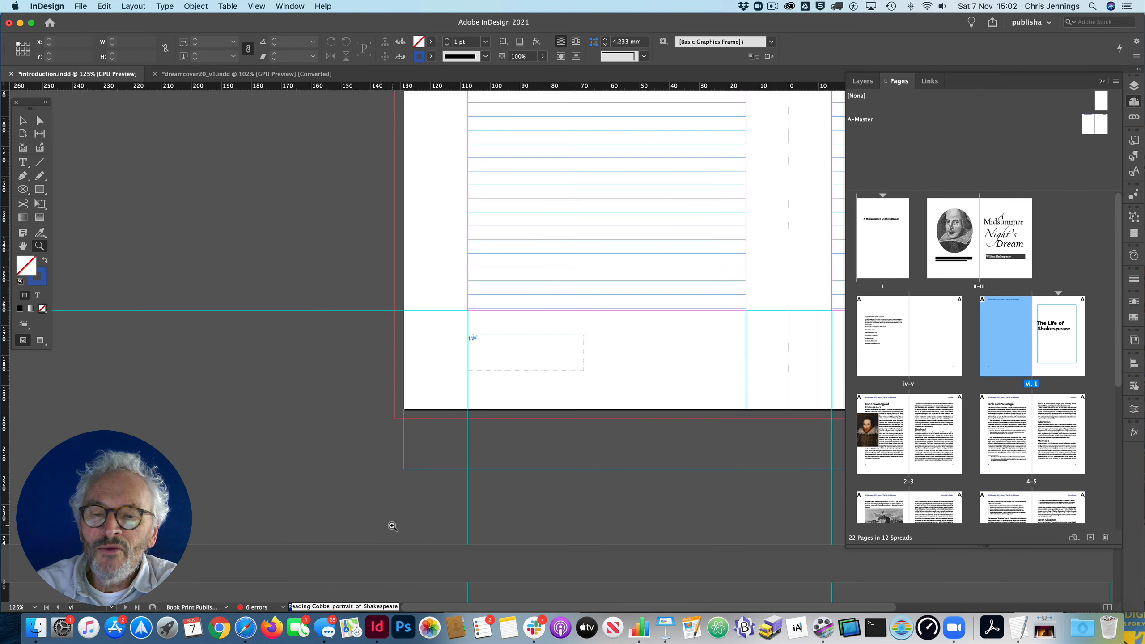
click(494, 368)
click(618, 337)
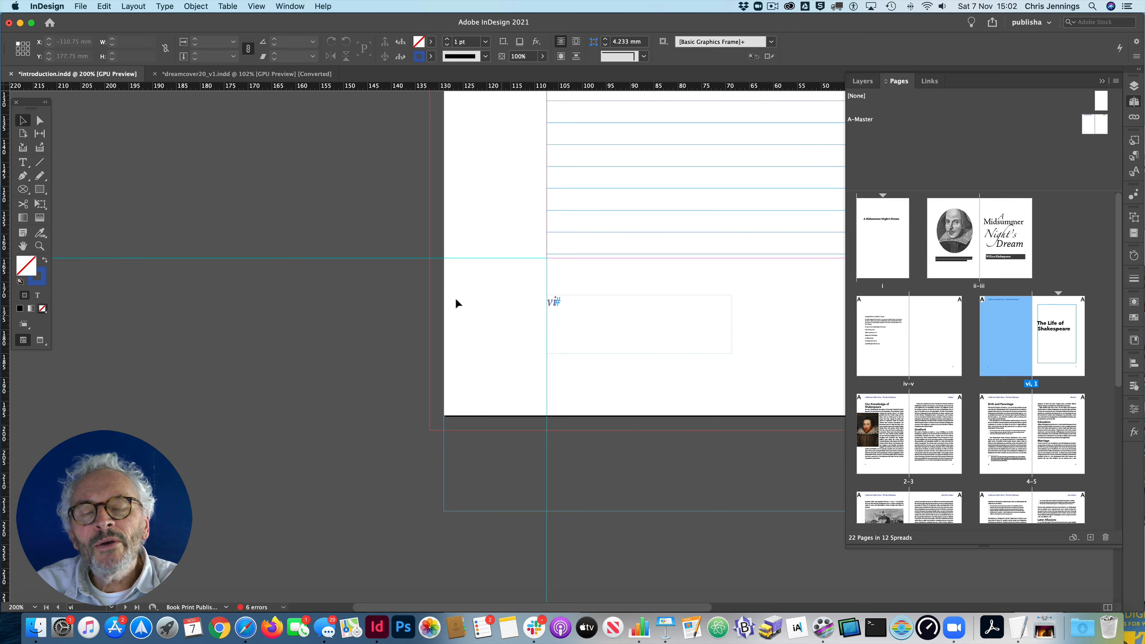
scroll(390, 280, right, 5)
scroll(390, 280, up, 3)
scroll(391, 284, right, 3)
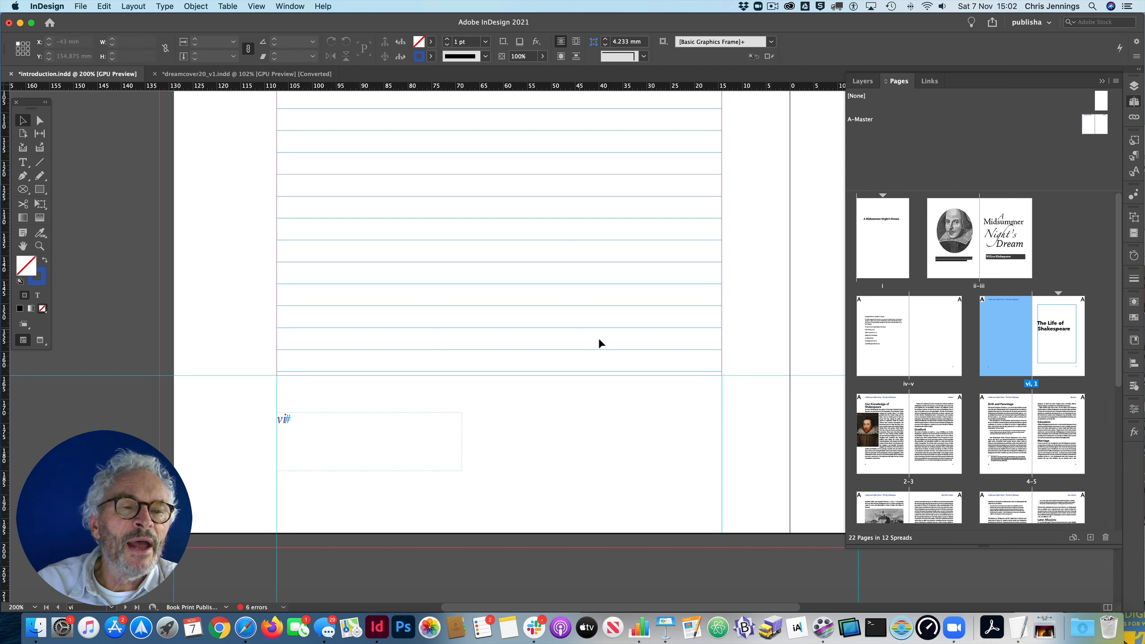
click(939, 332)
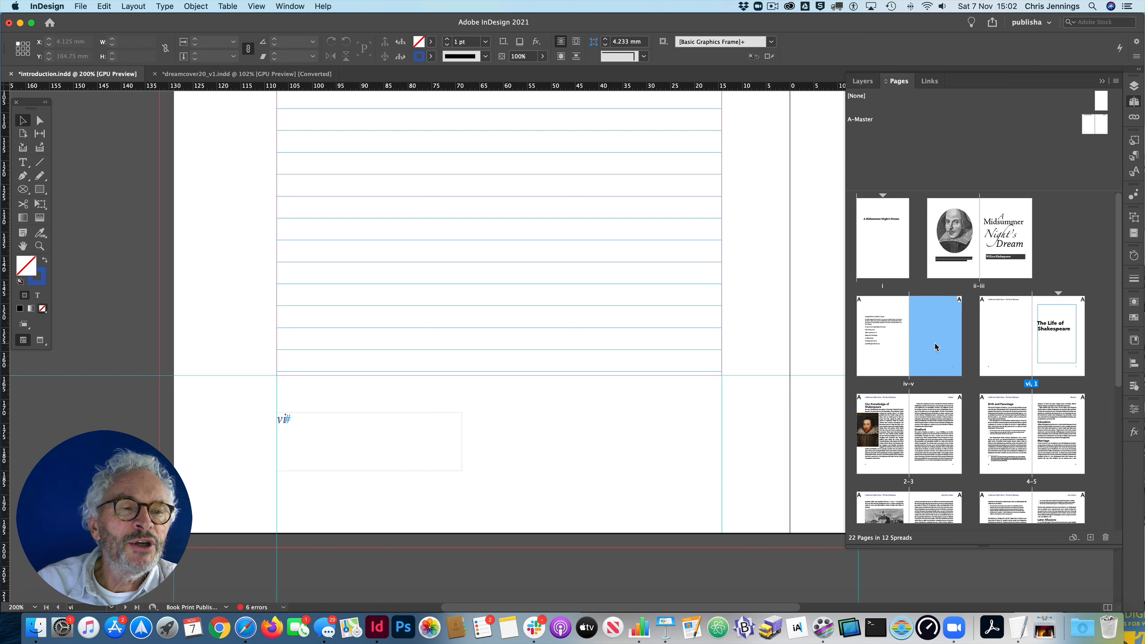
scroll(935, 344, down, 1)
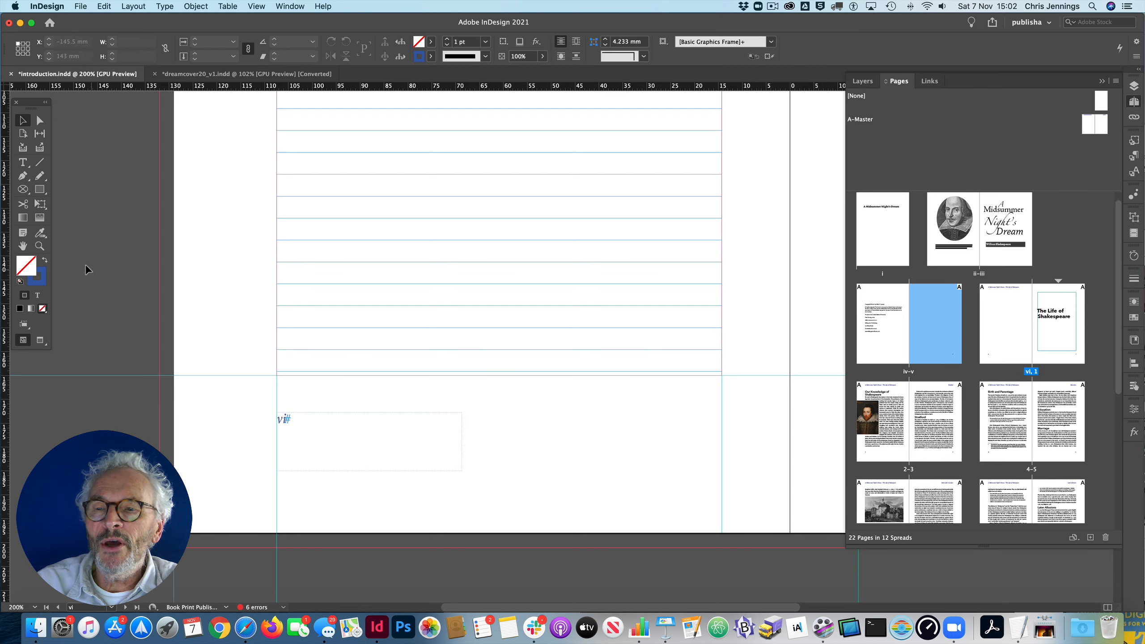
double_click(40, 248)
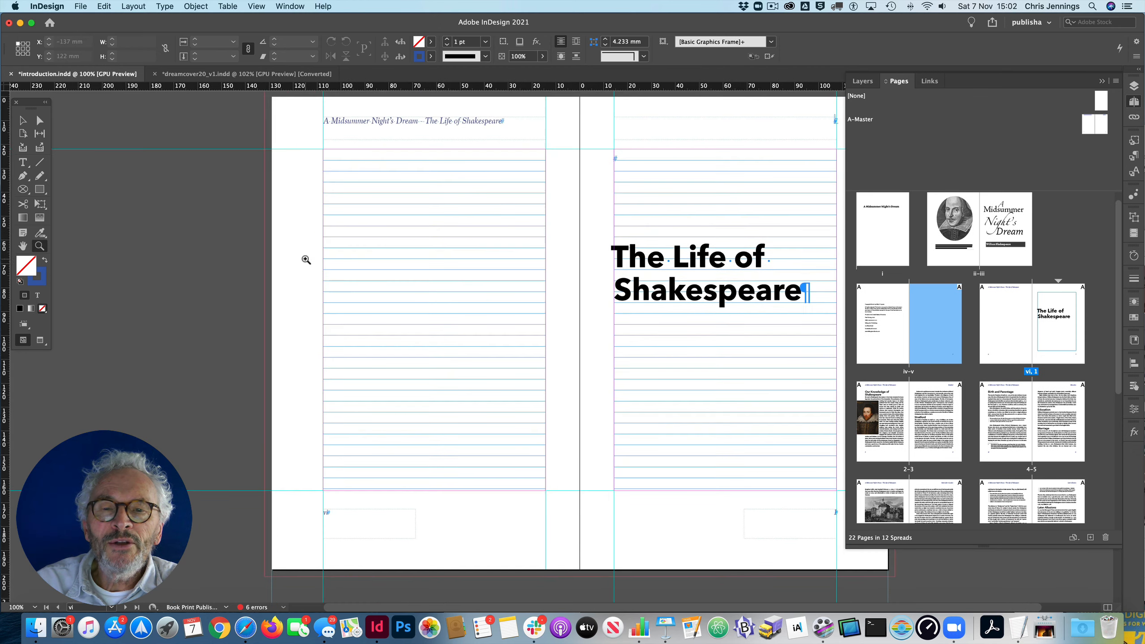
scroll(306, 260, right, 4)
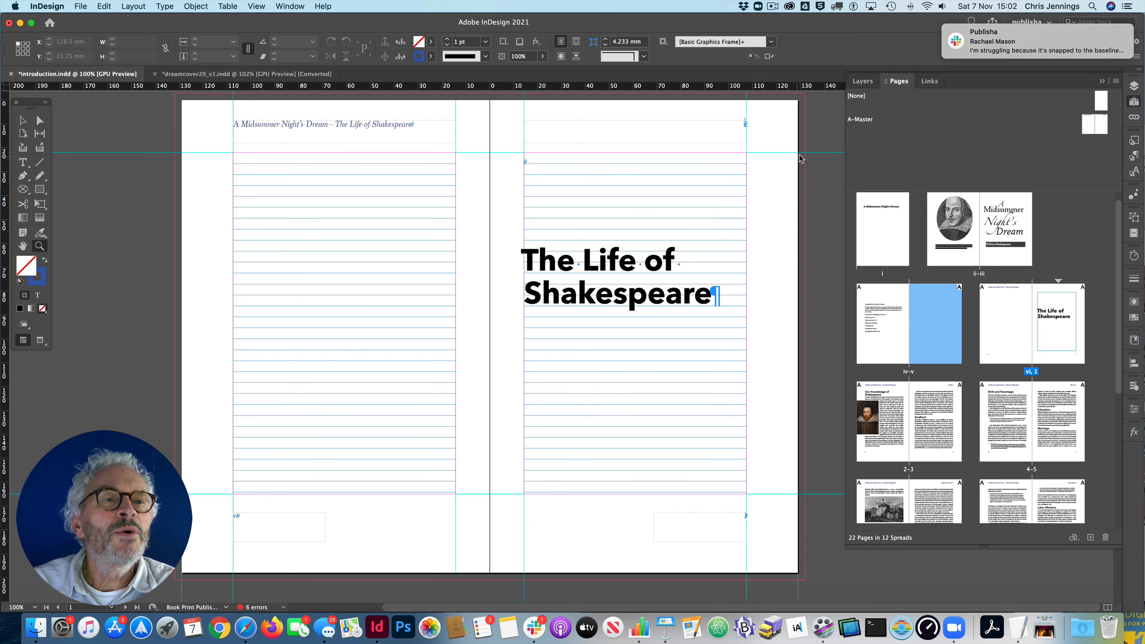
right_click(533, 626)
click(540, 600)
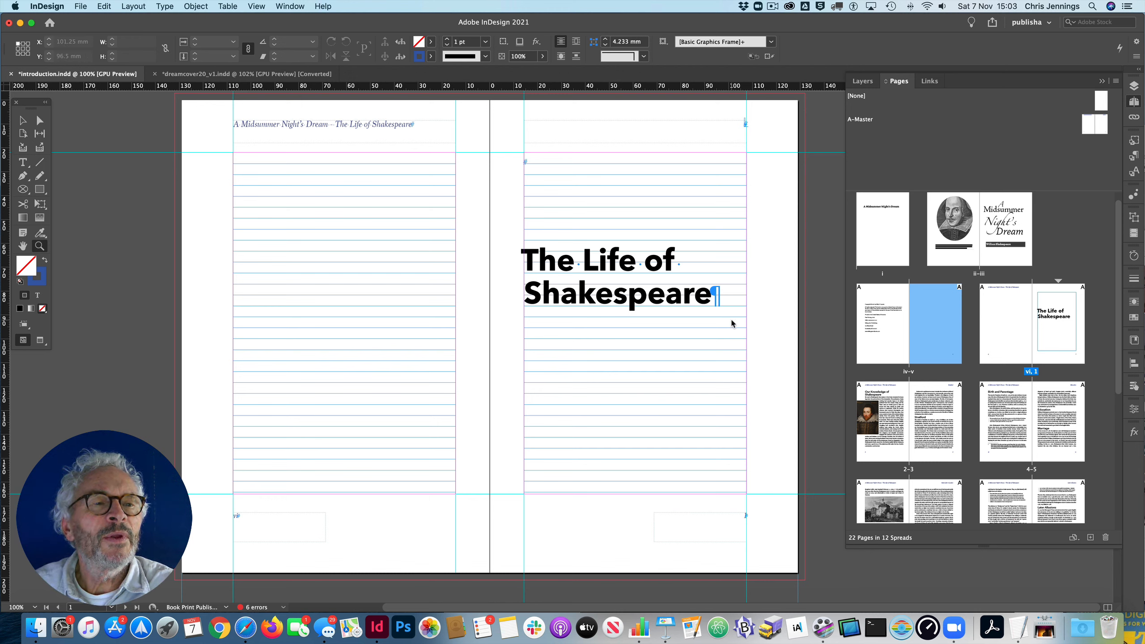
Apply the [None] master to the blank pages v and vi.
drag(1100, 103, 950, 316)
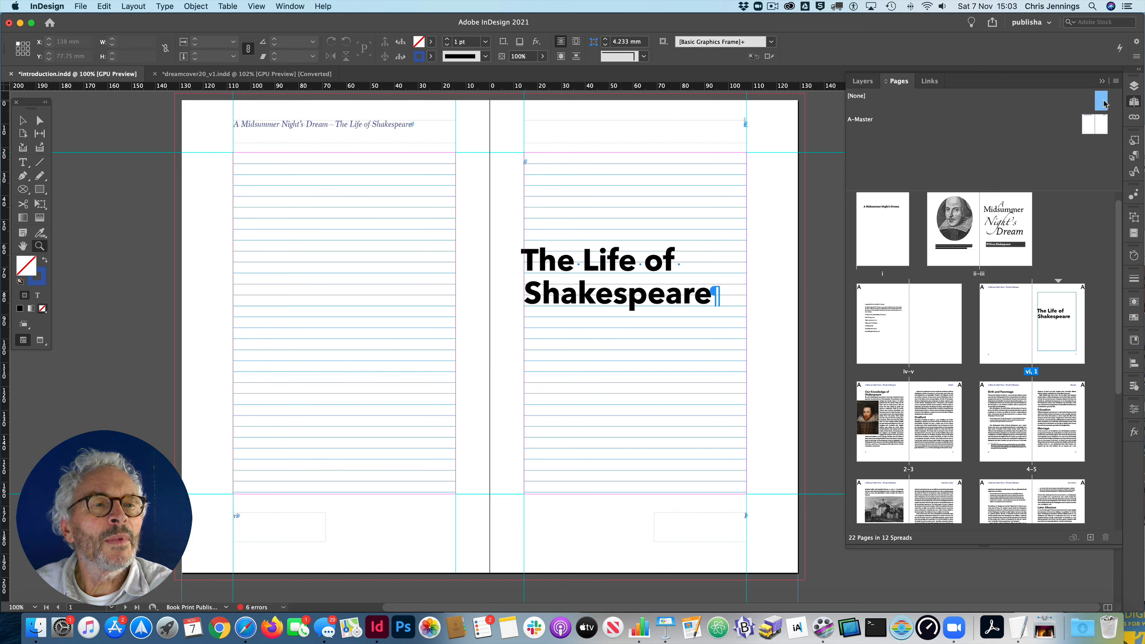
drag(1106, 103, 1019, 315)
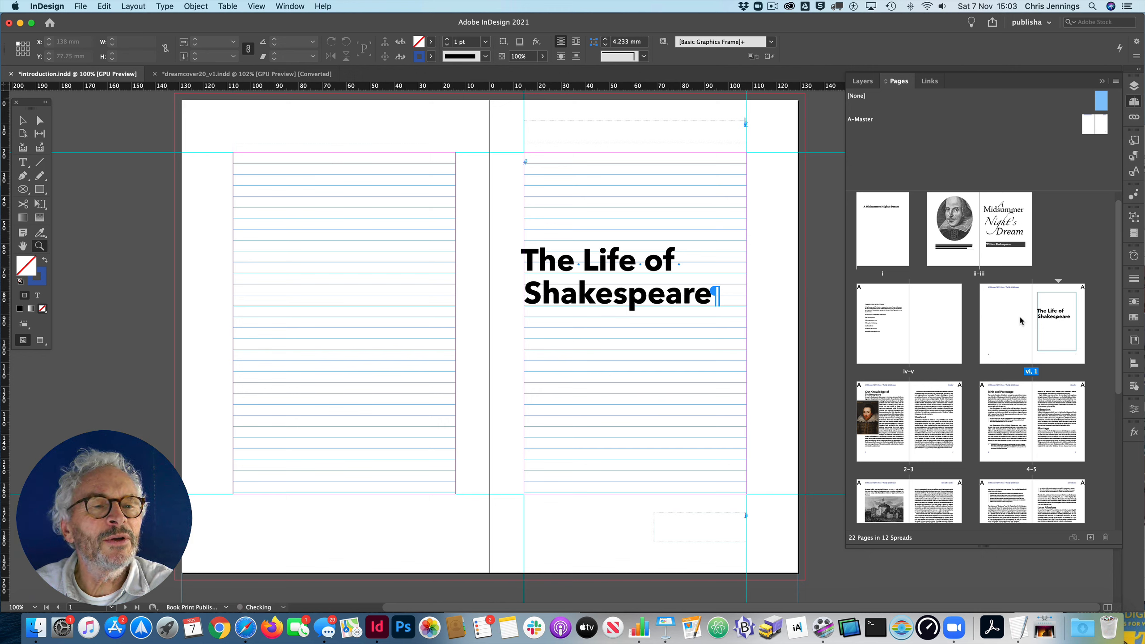
Review the headers and page numbers on the spreads from the copyright page through the "Birth and Parentage" spread.
scroll(346, 306, up, 10)
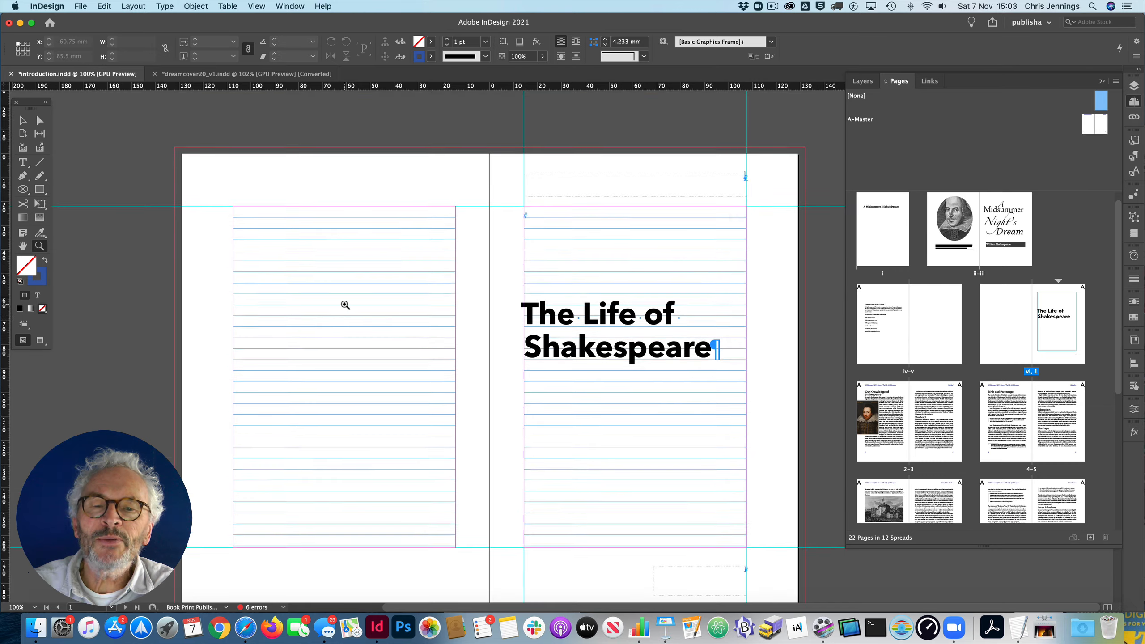
scroll(345, 305, up, 1)
scroll(345, 306, down, 5)
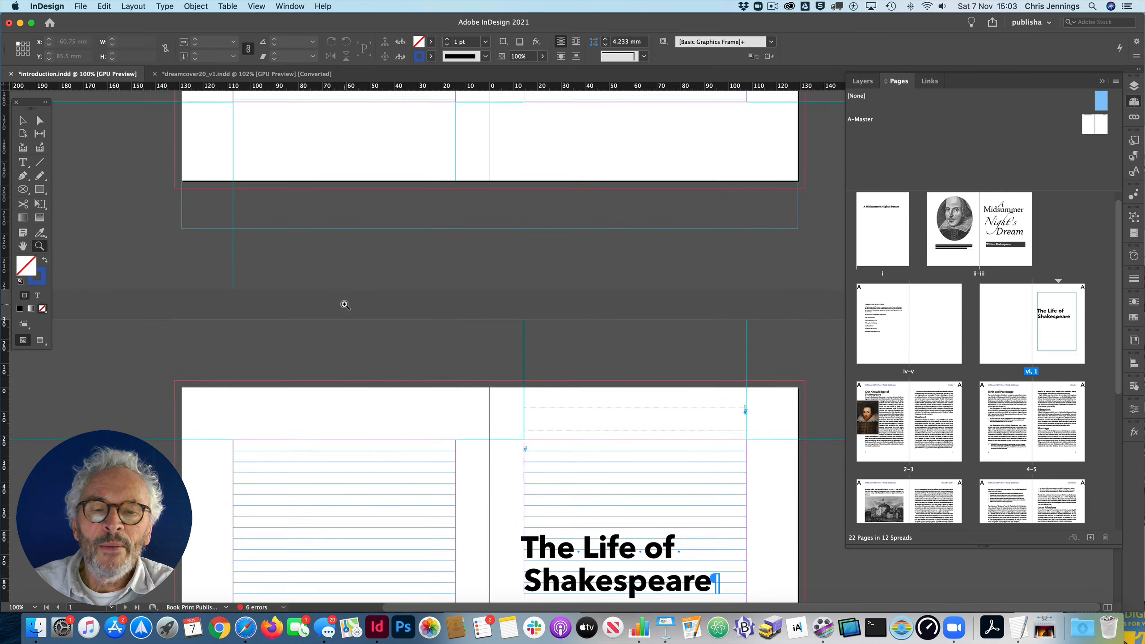
scroll(346, 306, up, 5)
scroll(345, 305, up, 1)
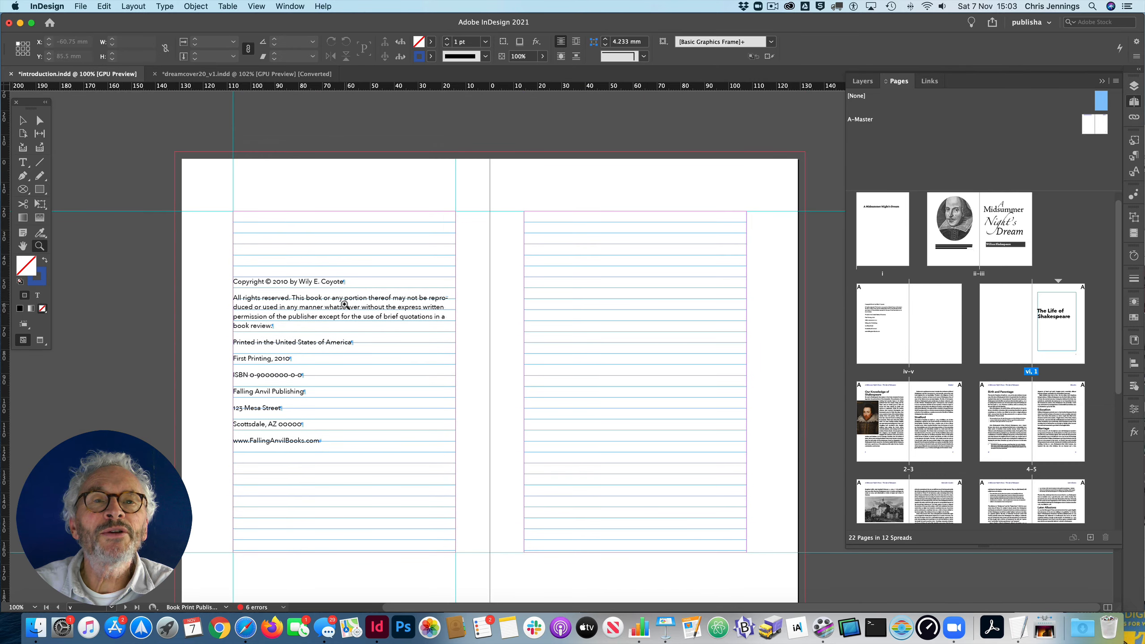
scroll(390, 303, down, 1)
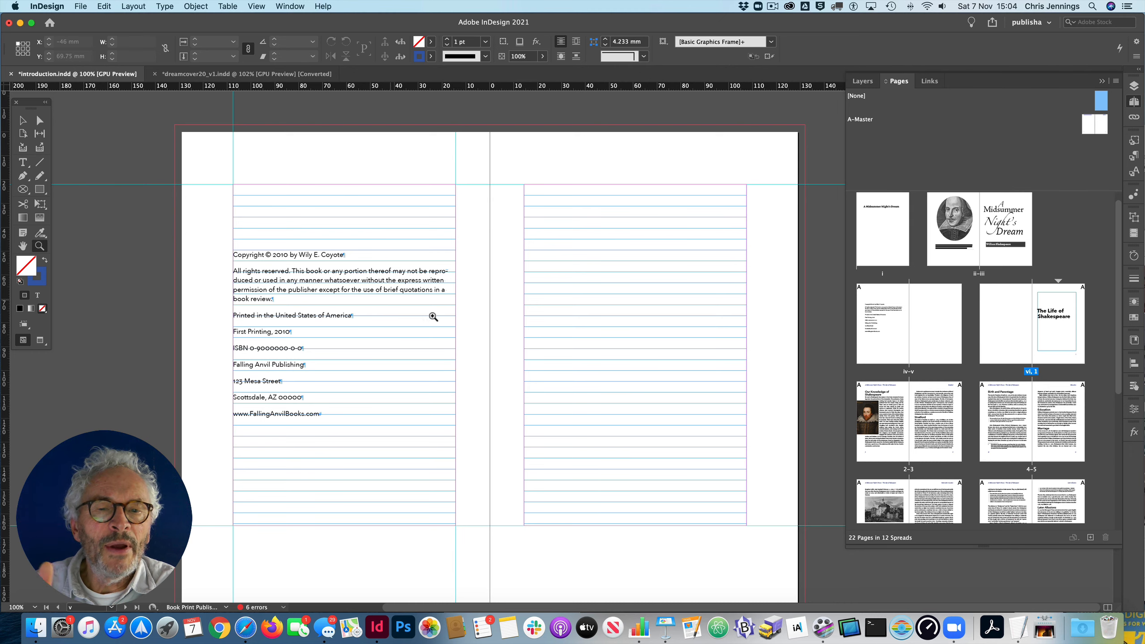
scroll(433, 316, down, 10)
scroll(440, 325, down, 10)
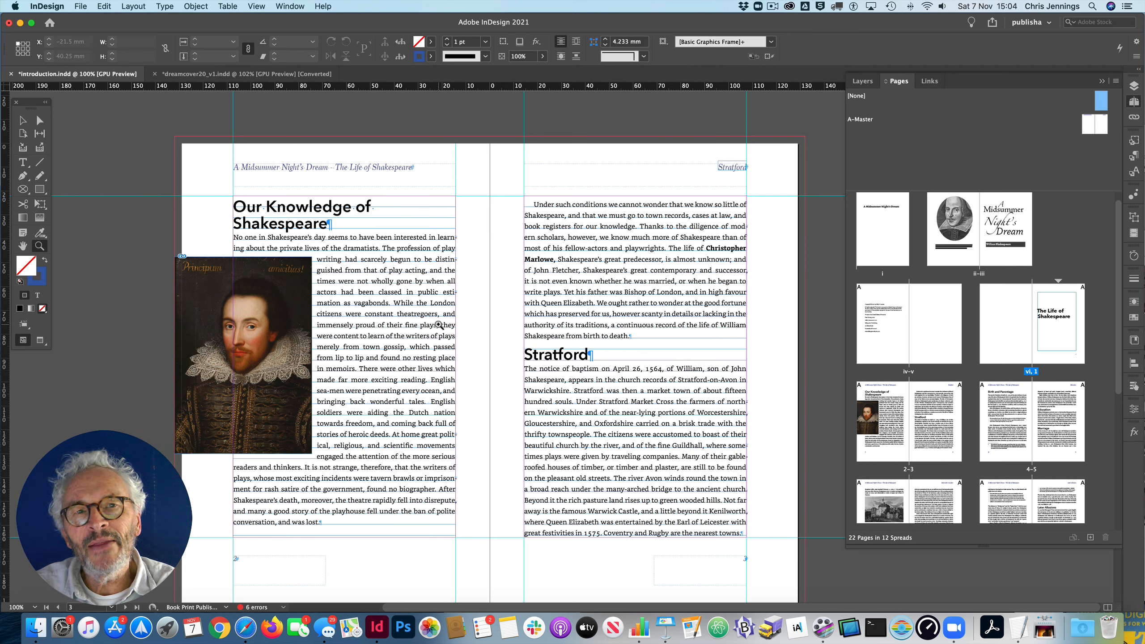
scroll(439, 325, down, 15)
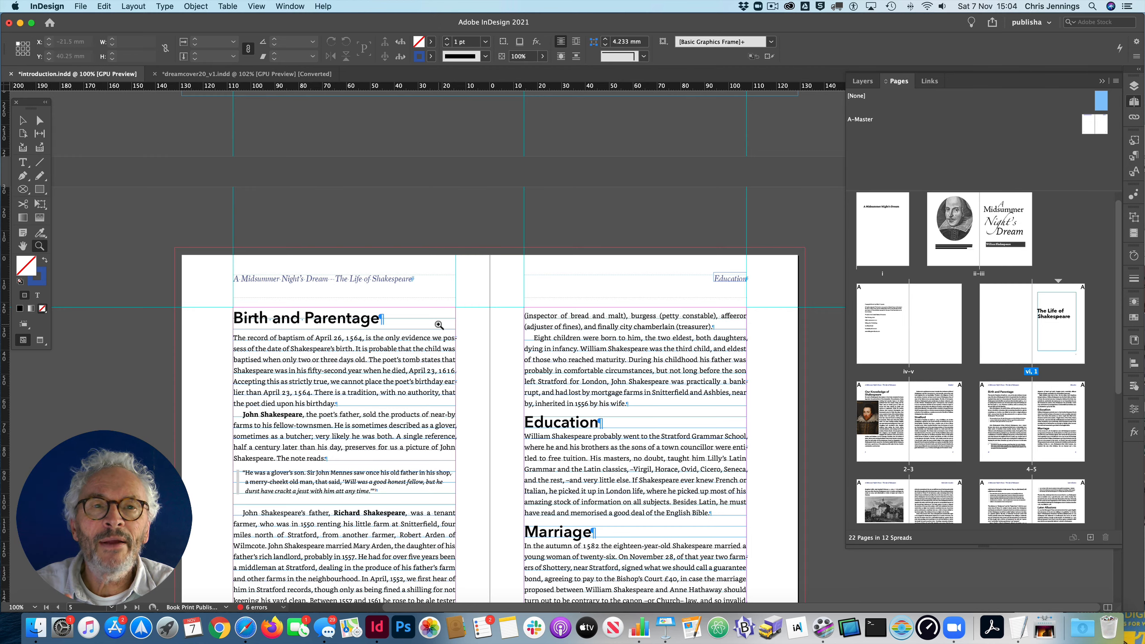
scroll(439, 325, up, 20)
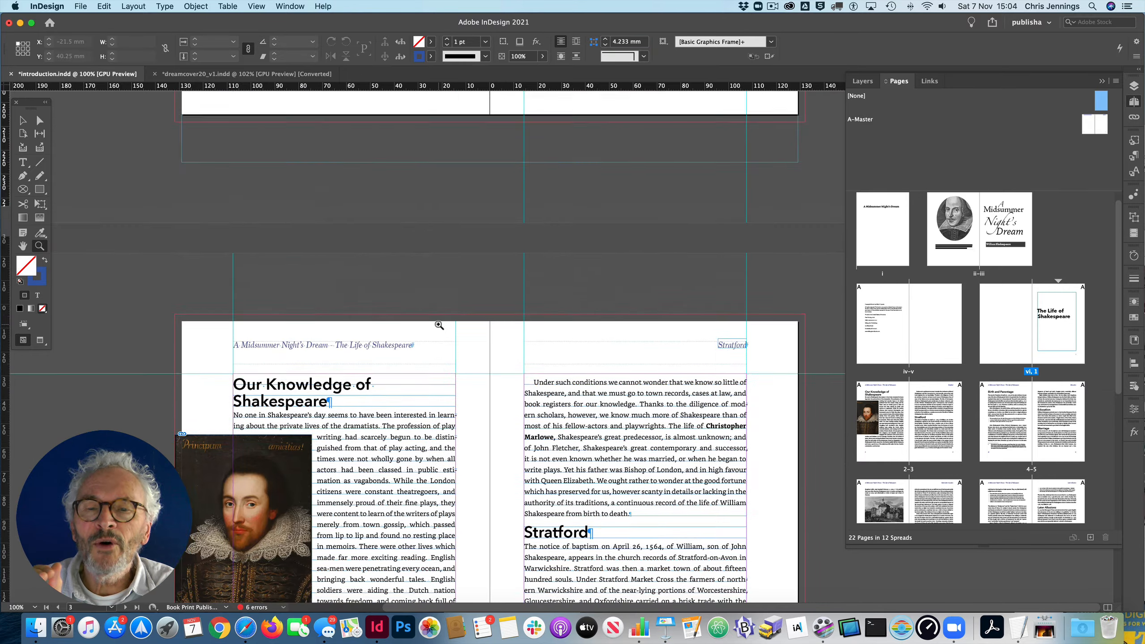
scroll(438, 324, up, 4)
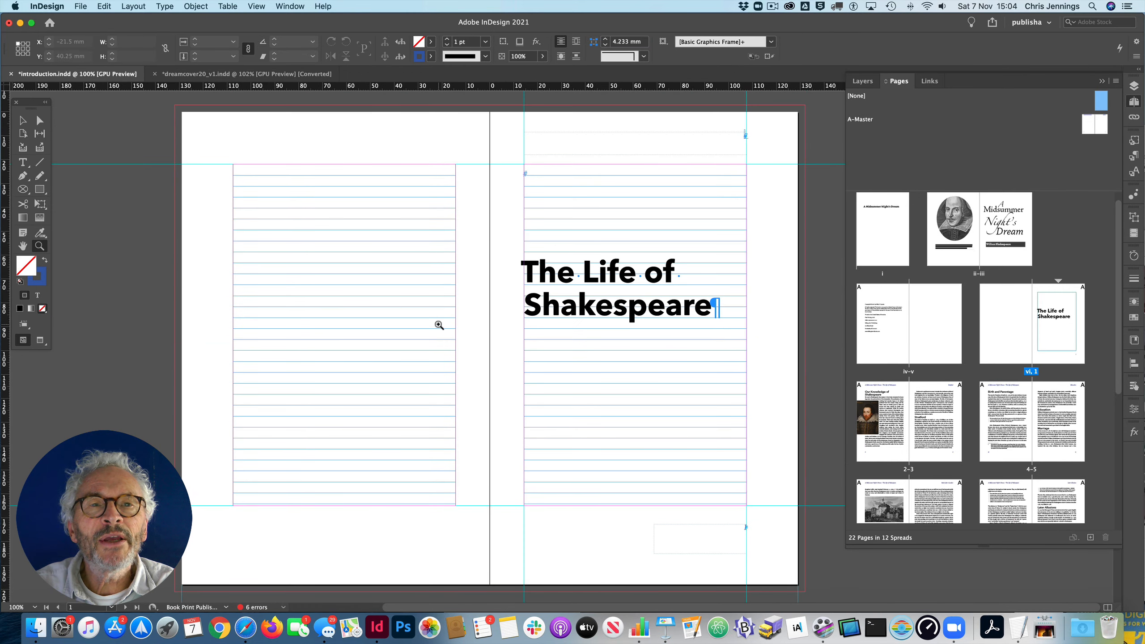
scroll(439, 325, up, 13)
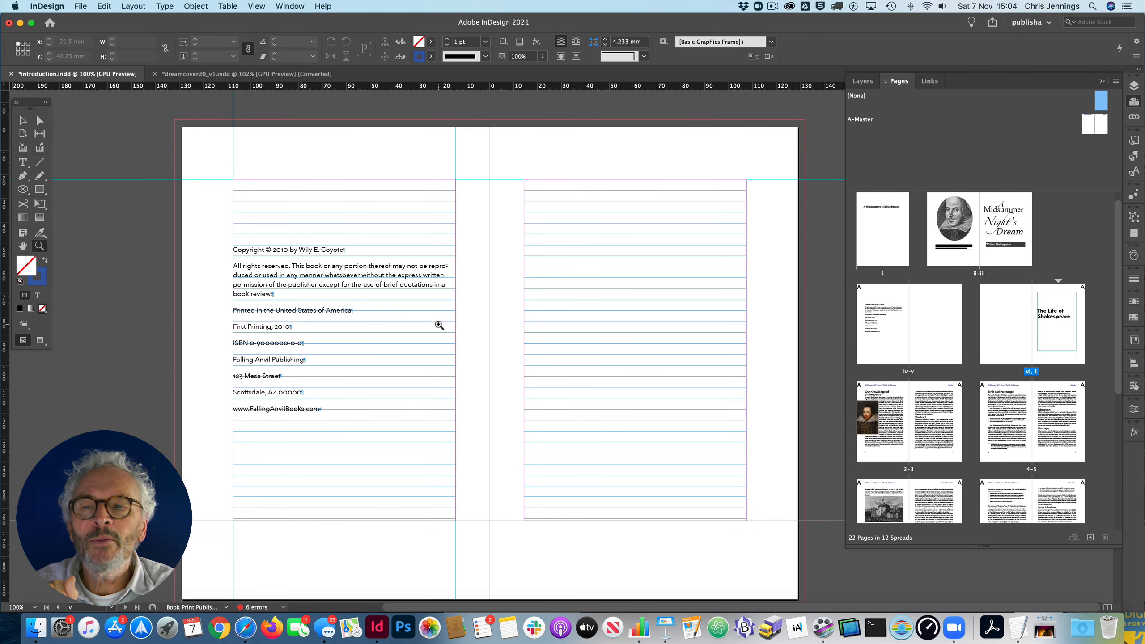
Activate the Selection tool and bring the whole copyright spread iv–v into view at 100%.
click(121, 153)
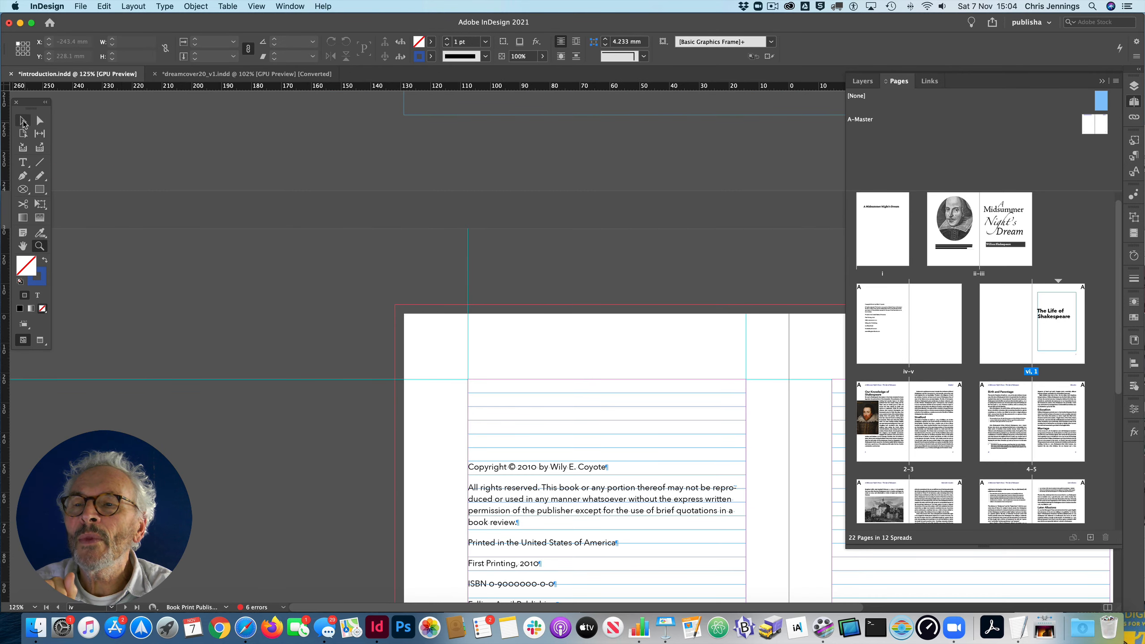
click(23, 121)
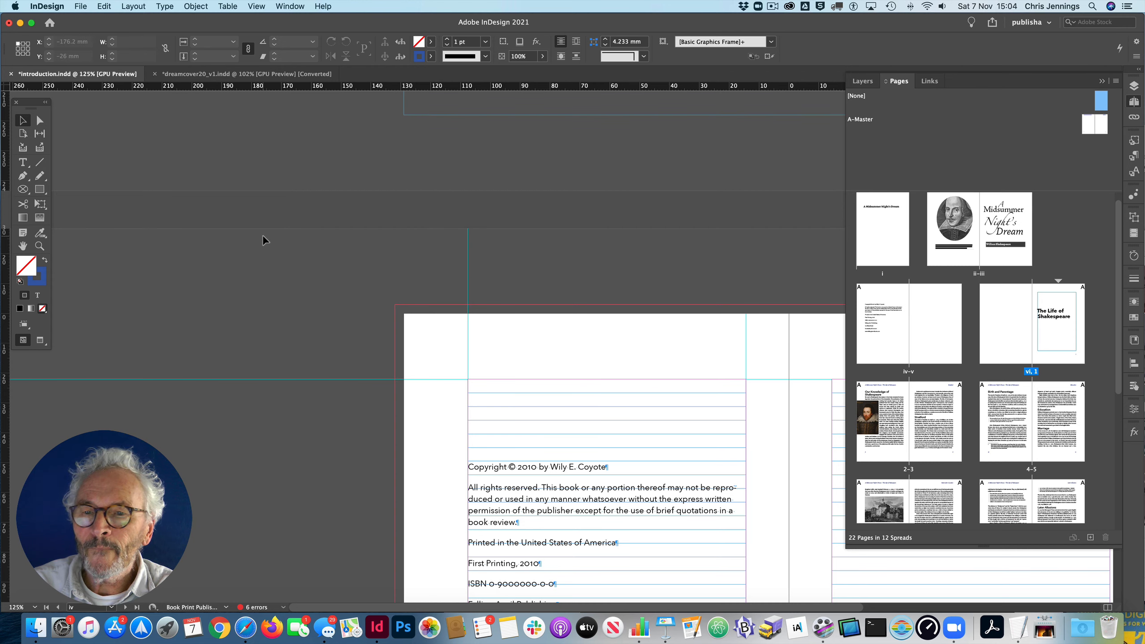
key(w)
key(w)
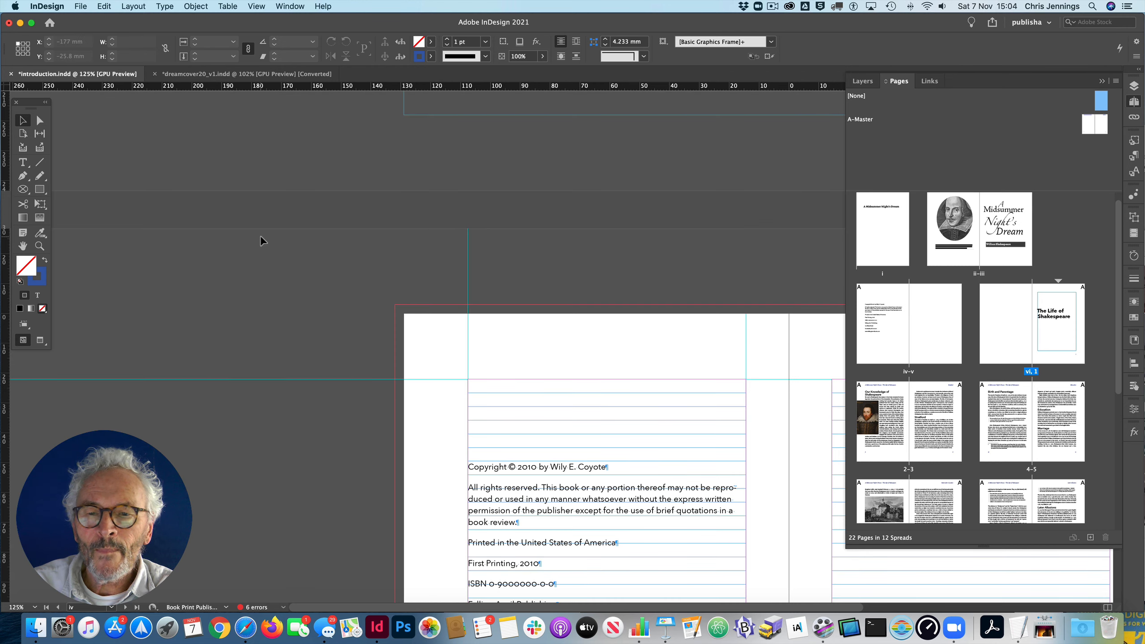
scroll(260, 234, down, 10)
scroll(260, 235, right, 4)
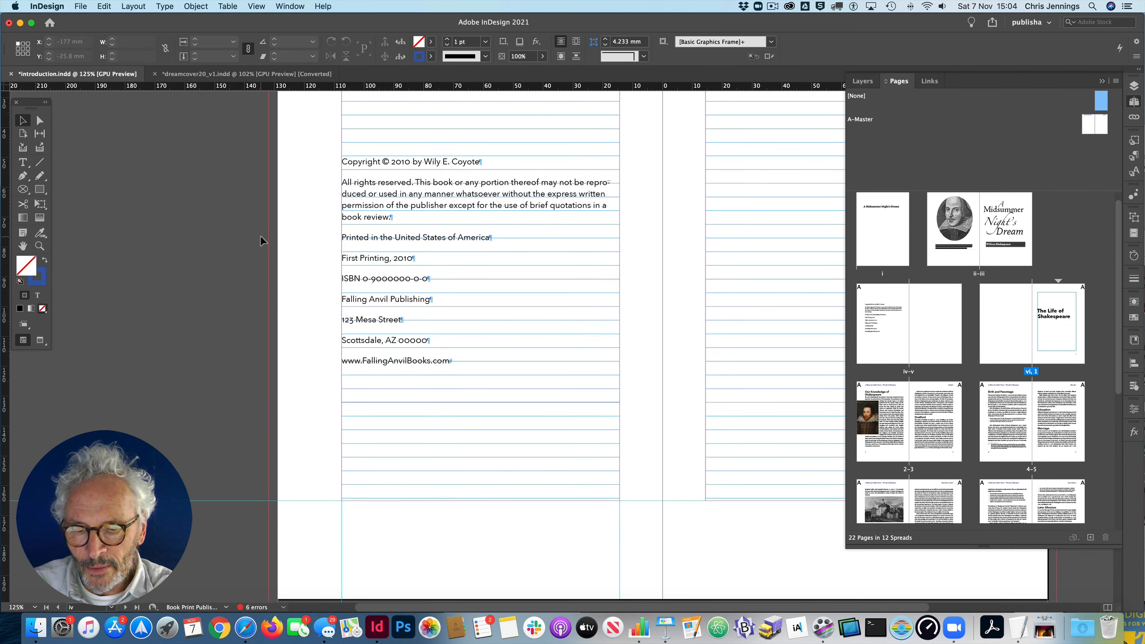
key(super+1)
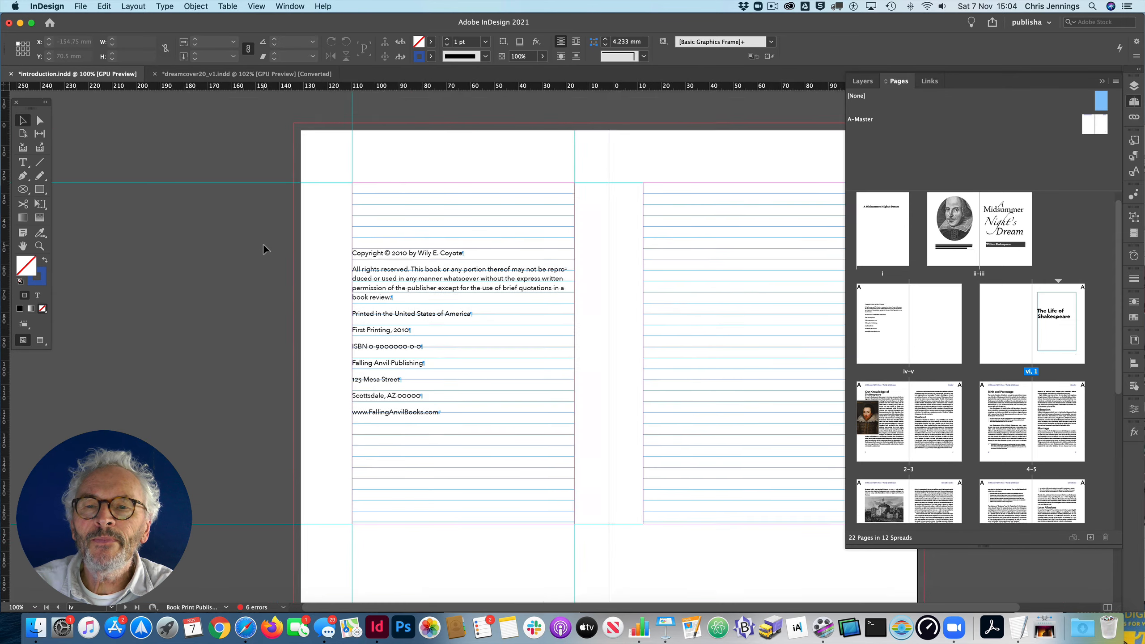
scroll(263, 250, right, 4)
scroll(263, 249, down, 1)
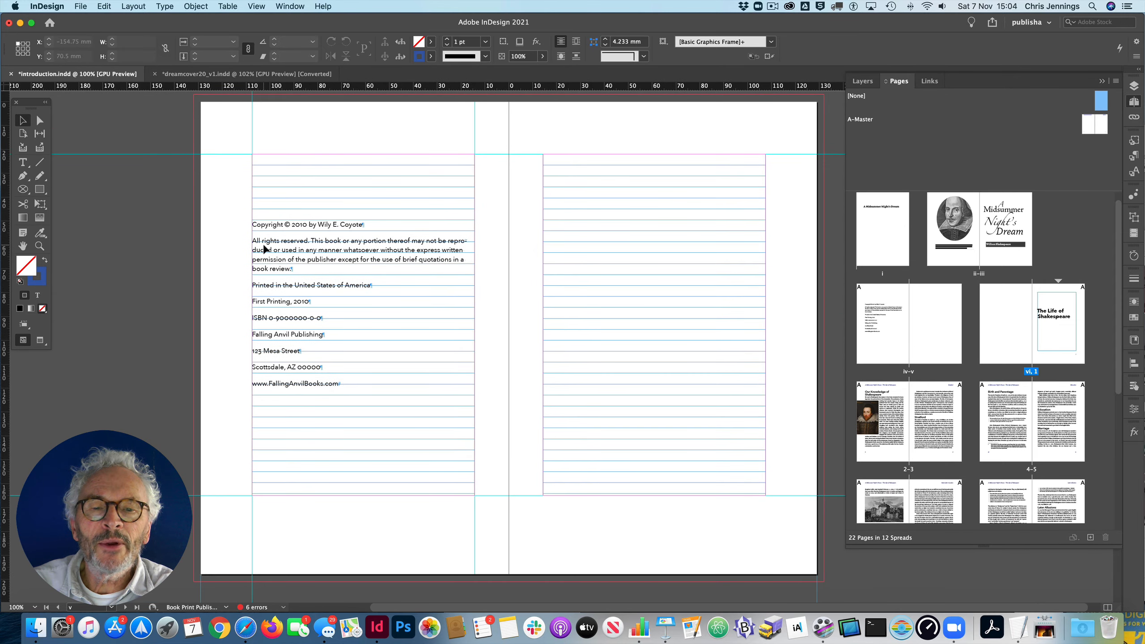
Start a new table of contents titled "Contents", with the full set of options shown.
click(133, 6)
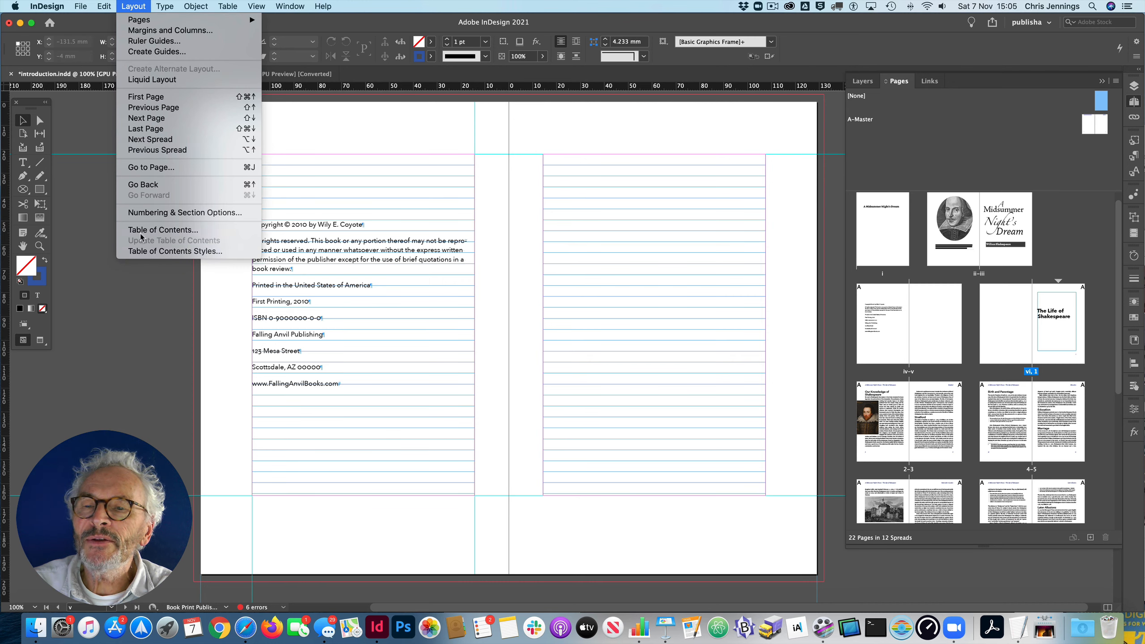
click(132, 247)
drag(237, 113, 267, 148)
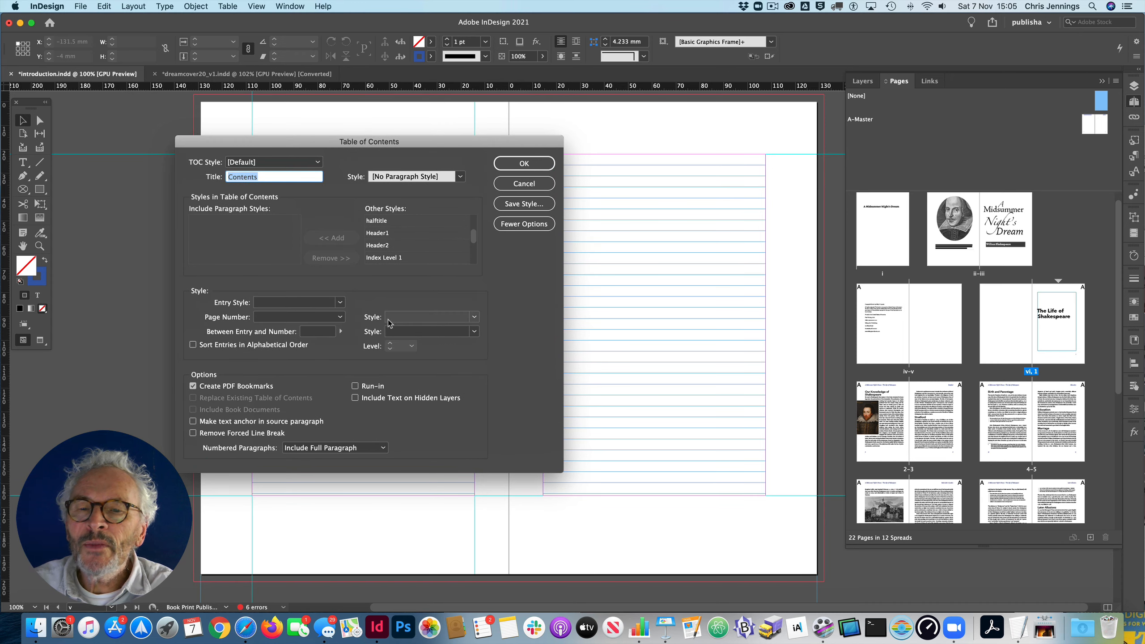
click(523, 228)
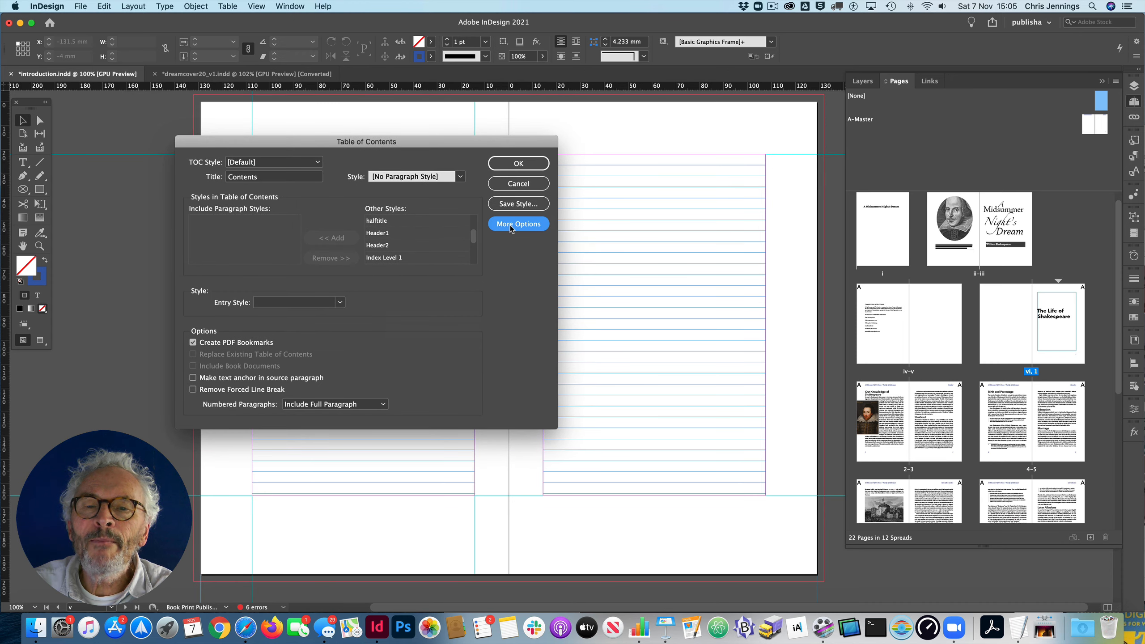
click(510, 225)
click(510, 225)
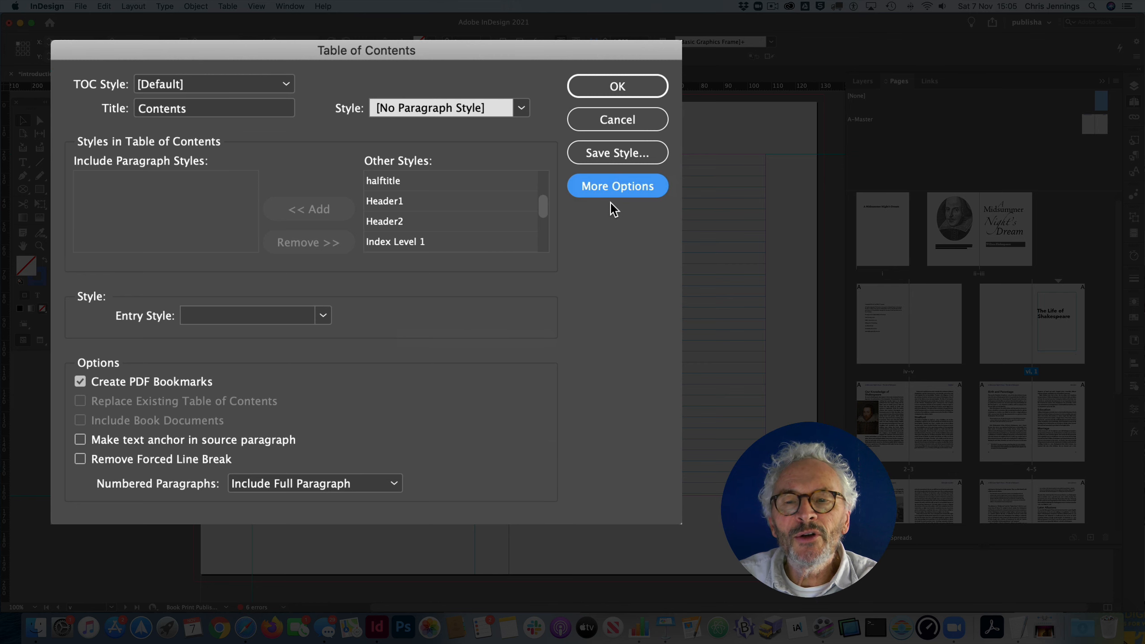
click(619, 183)
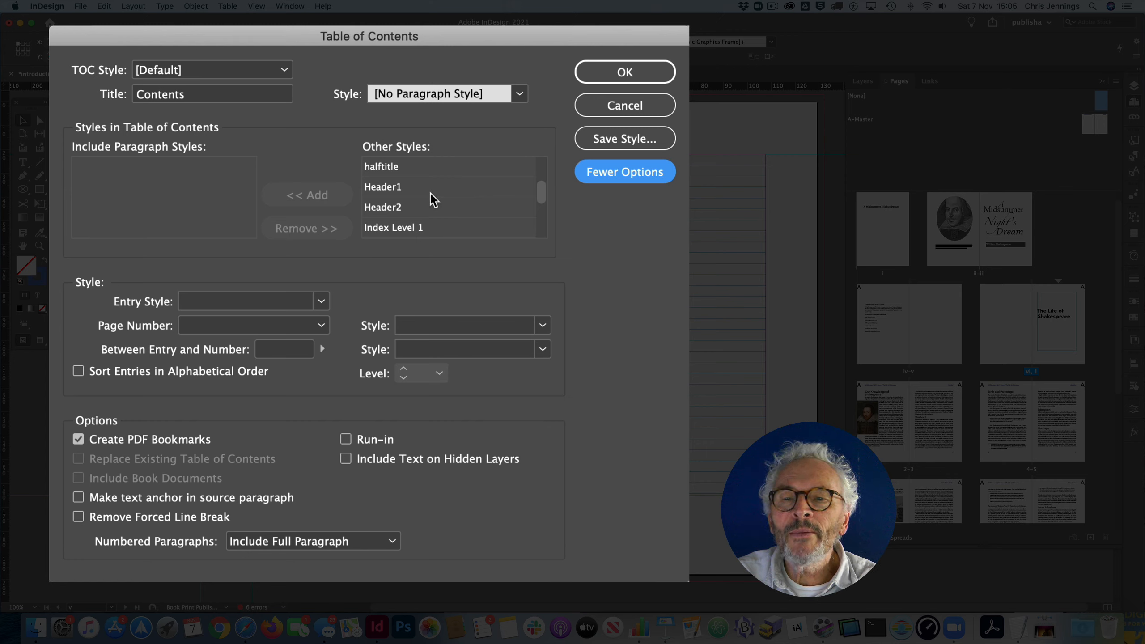
Include the Header1 paragraph style in the table of contents with TOC Heading 1 as its entry style.
click(386, 187)
click(313, 195)
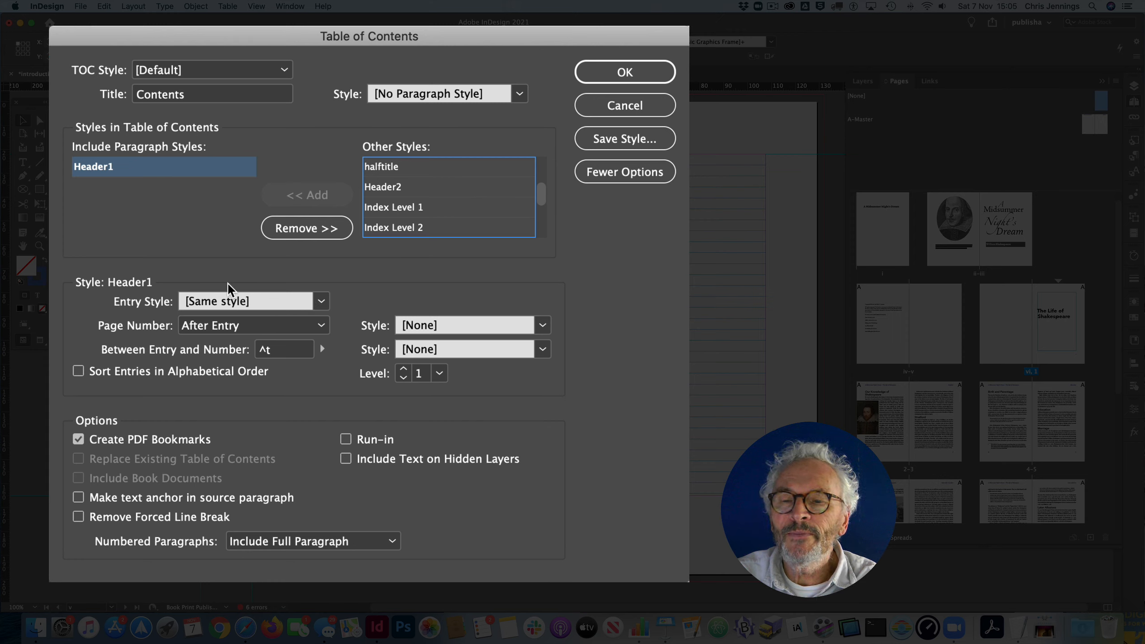
click(322, 302)
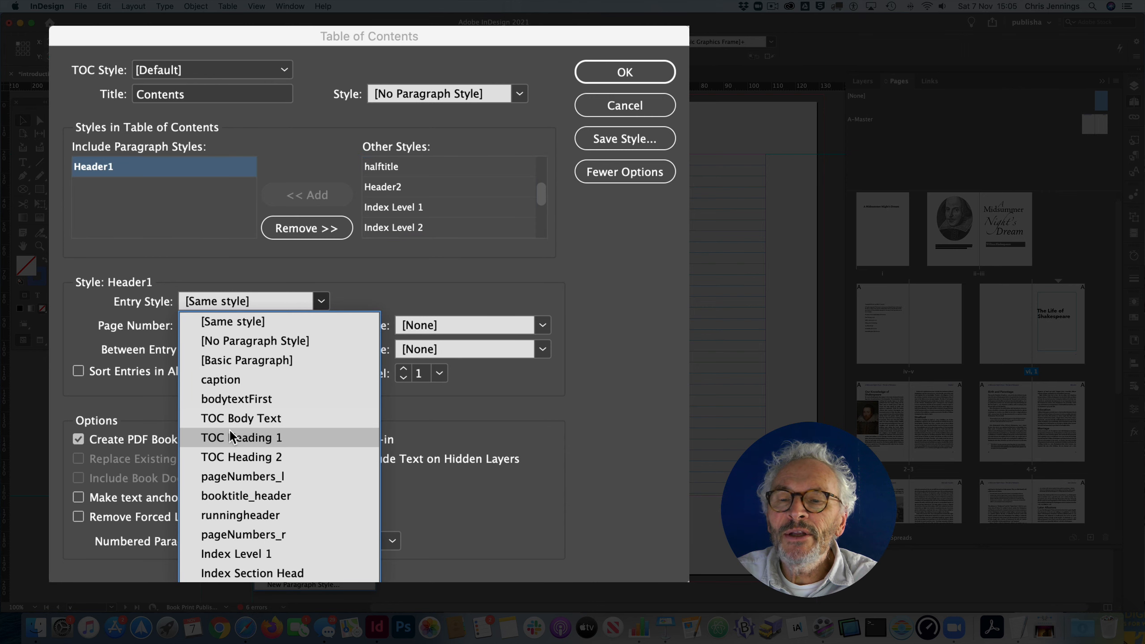
click(247, 437)
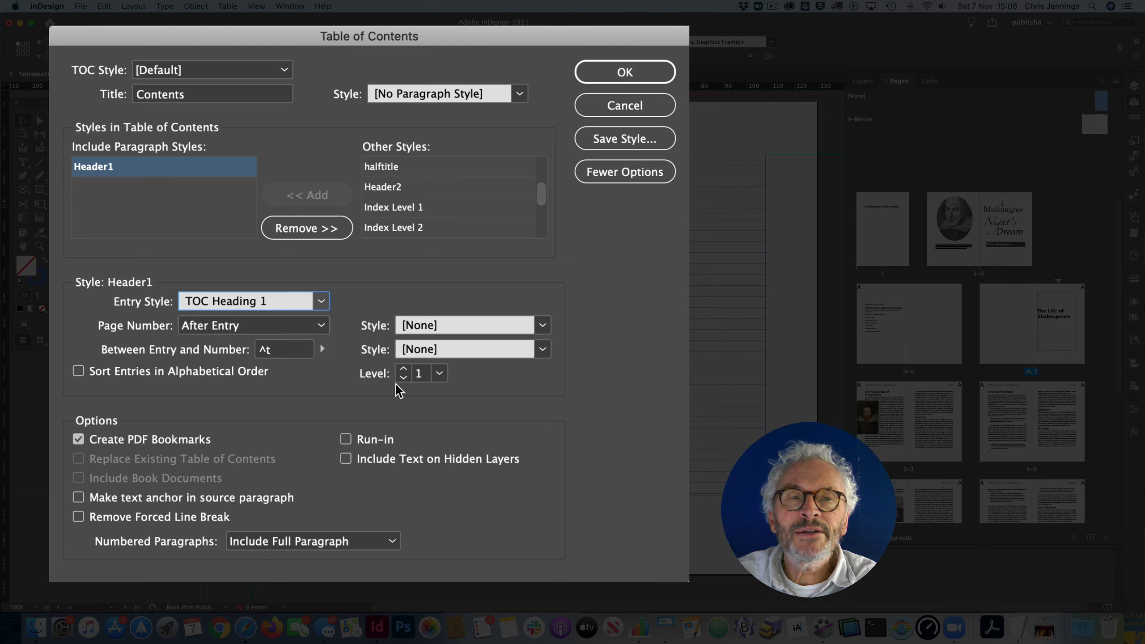
Include Header2 in the table of contents with entry style TOC Heading 2, and set the title's style to Header2.
click(378, 187)
click(297, 193)
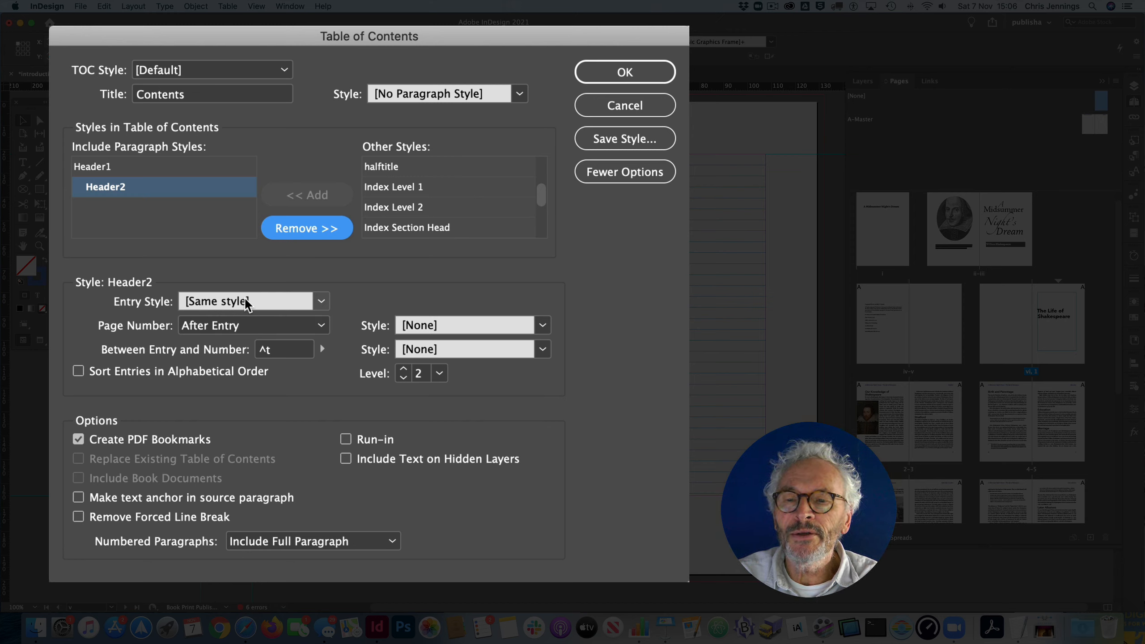
click(321, 302)
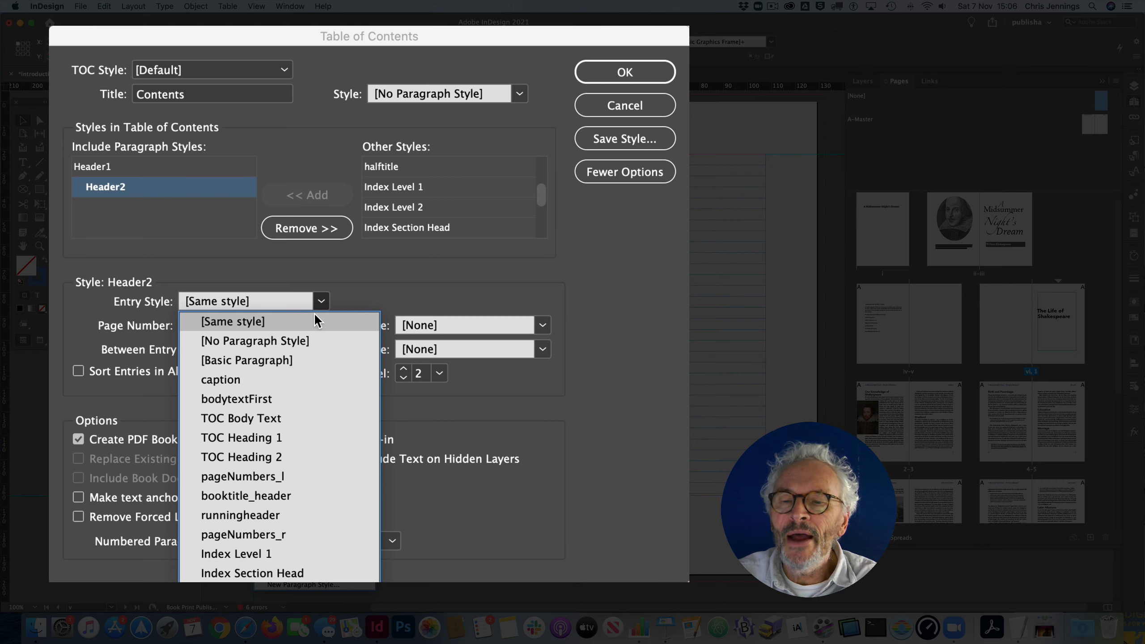
click(245, 457)
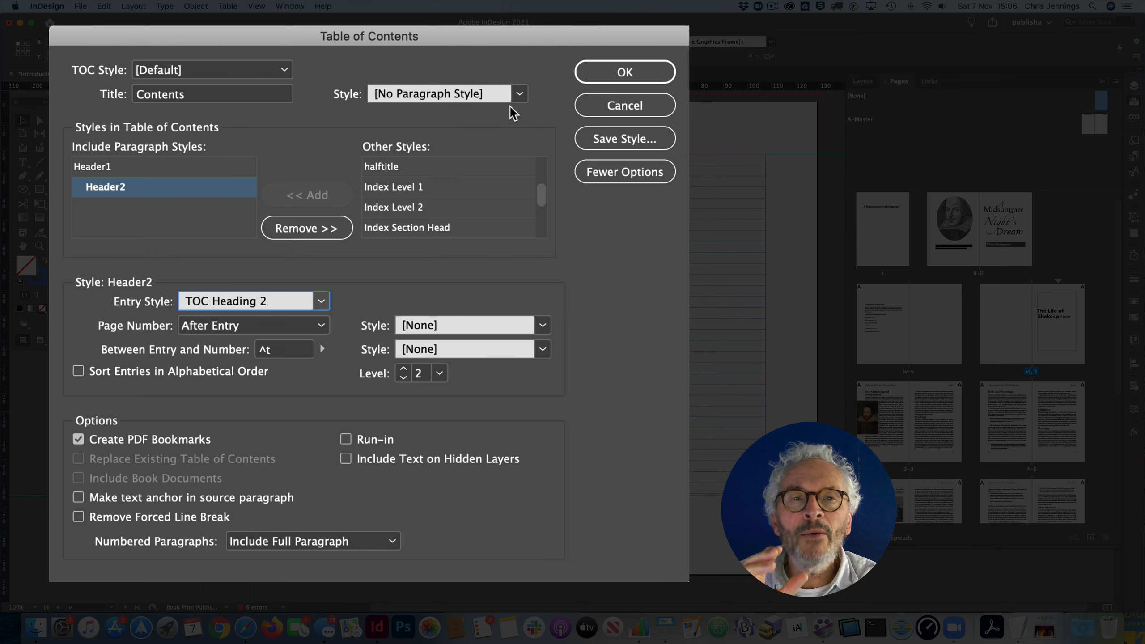
click(518, 95)
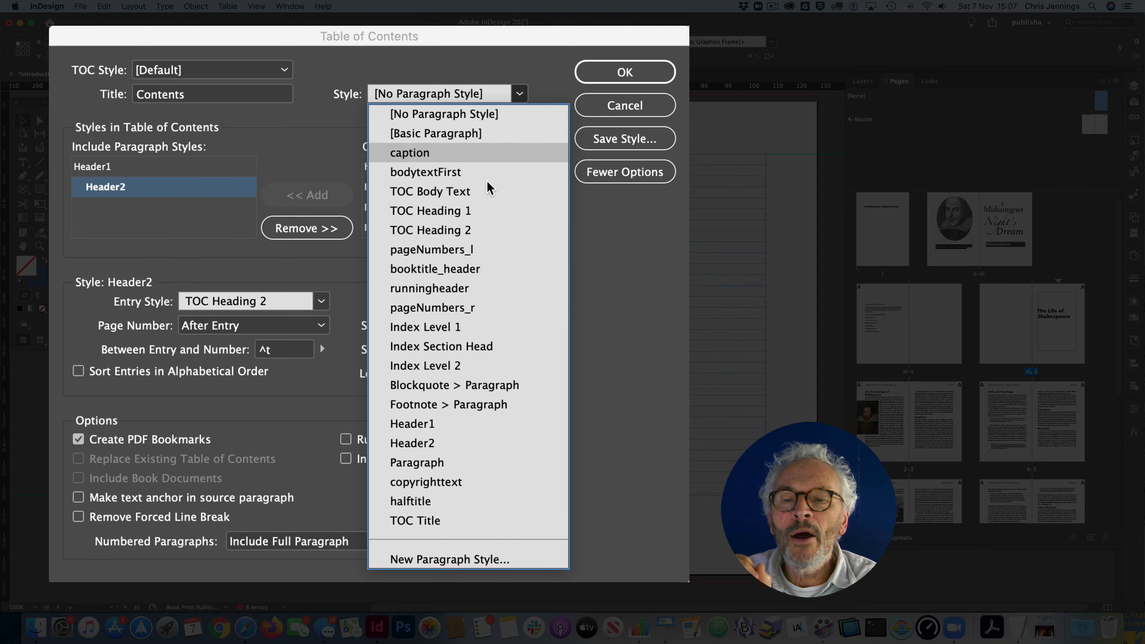
click(427, 444)
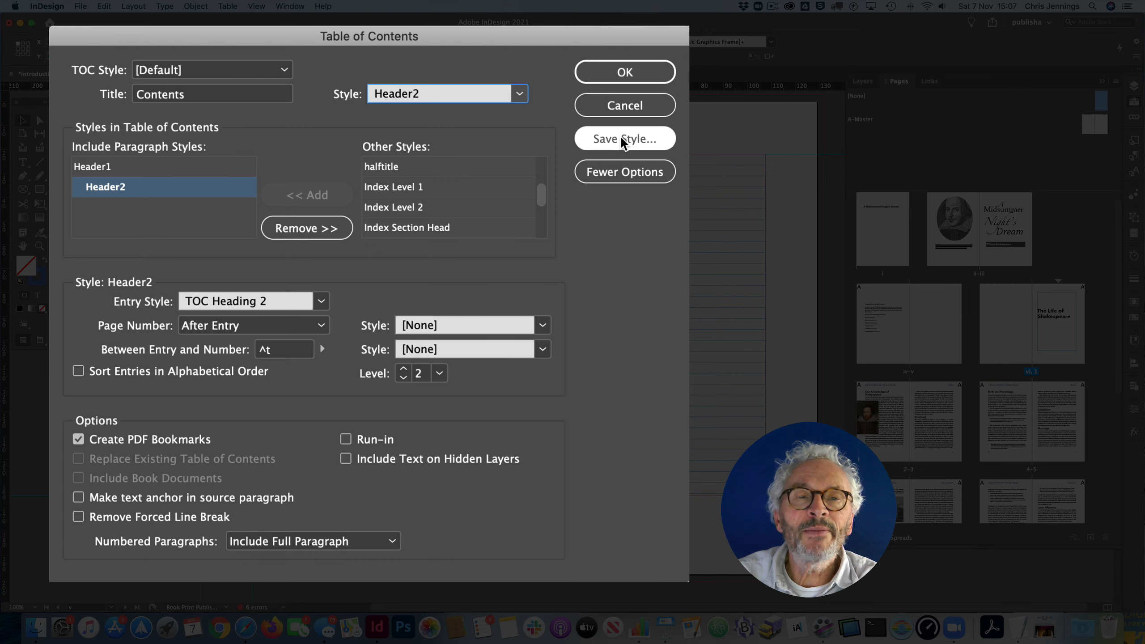
Save the table of contents style and place the generated contents at the upper inner margin corner of page v.
click(596, 140)
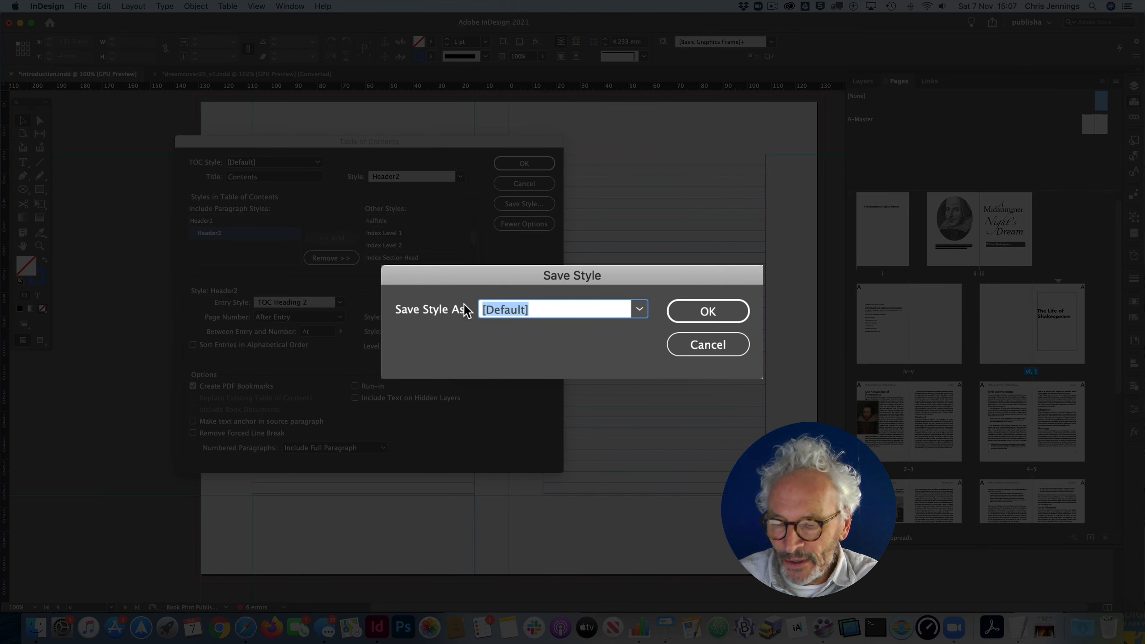
click(707, 311)
click(523, 164)
click(544, 155)
Examine the settings of the TOC Heading 1 and TOC Heading 2 paragraph styles used by the contents entries, without changing them.
double_click(622, 179)
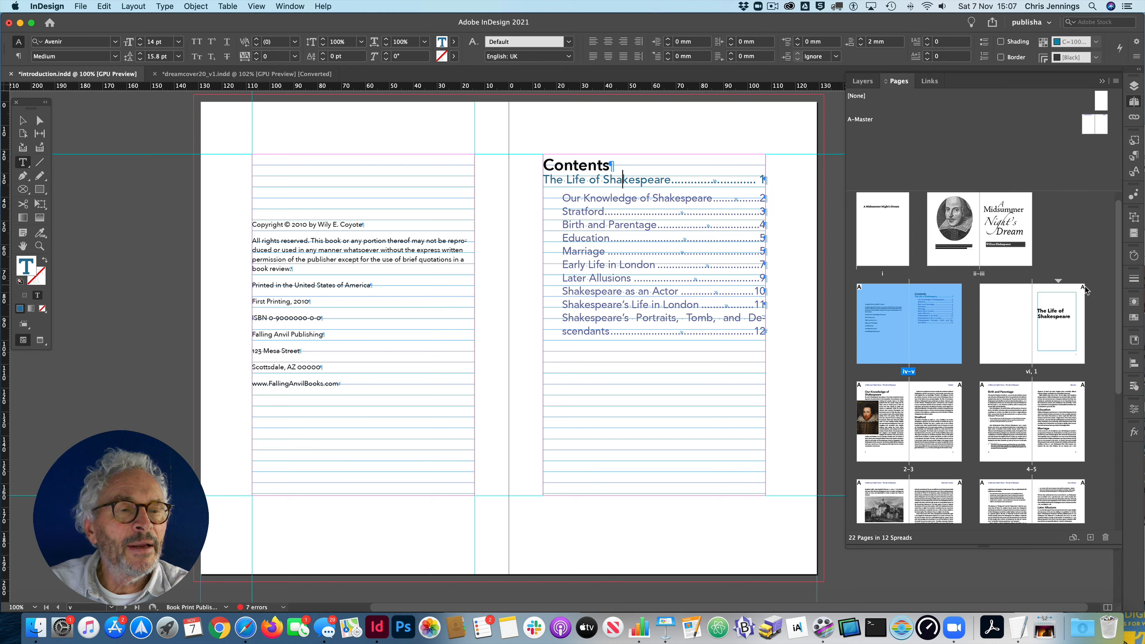
click(1135, 156)
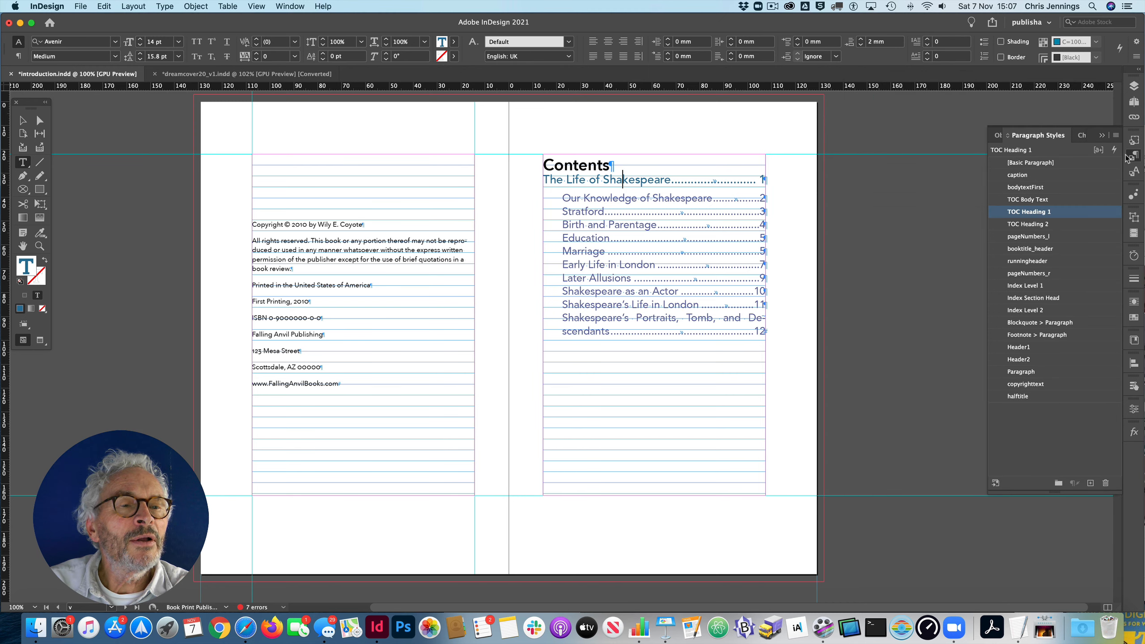
double_click(998, 214)
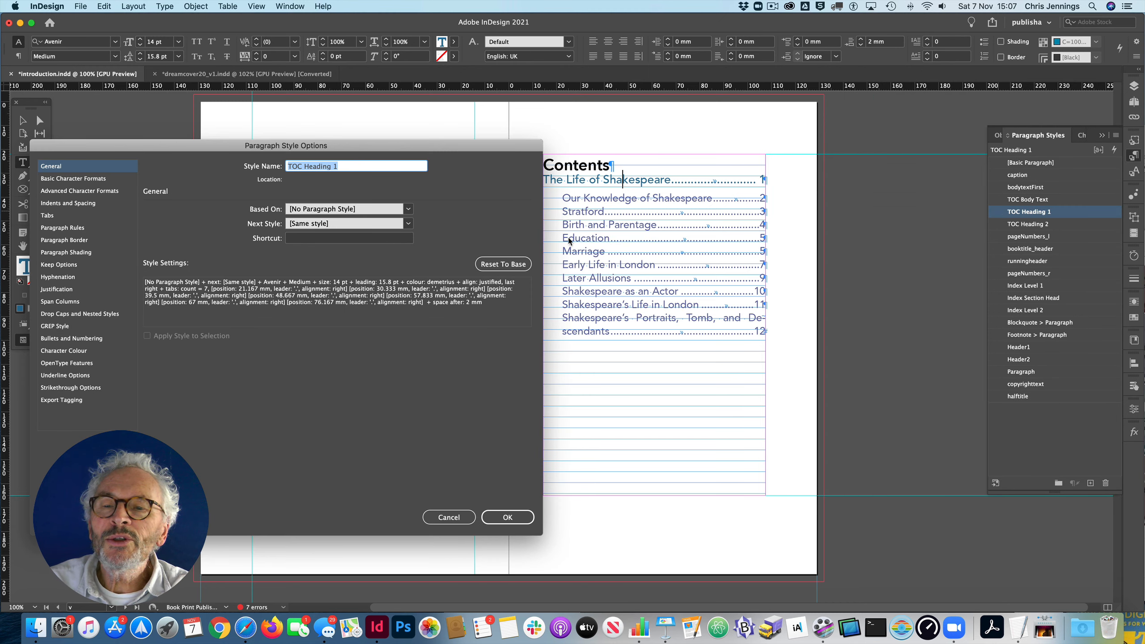
drag(429, 147, 889, 236)
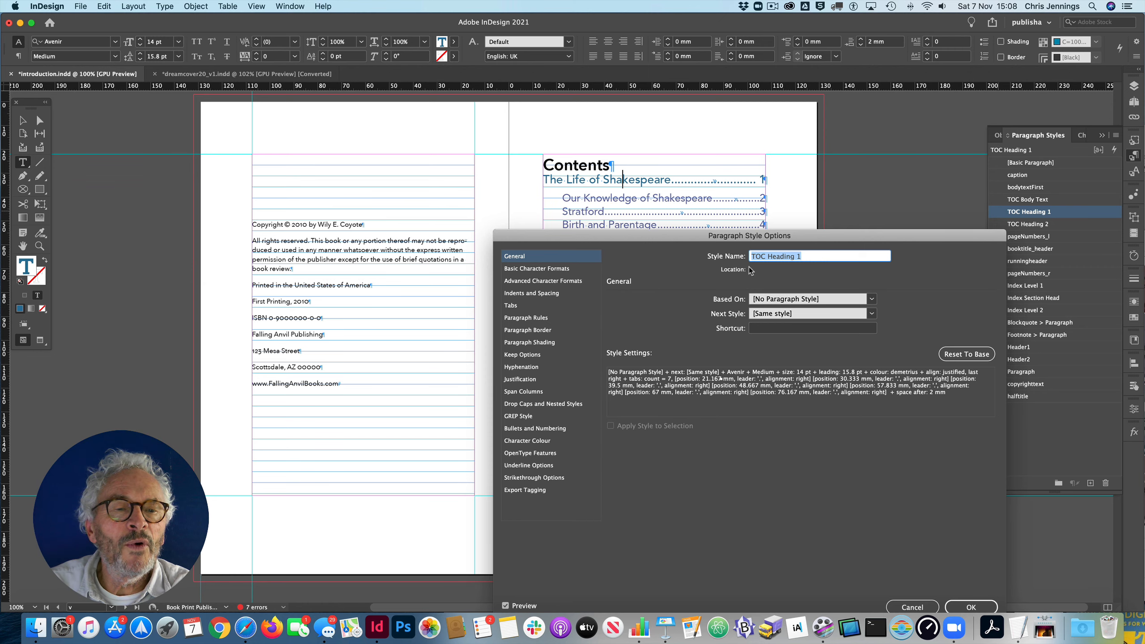
drag(554, 232, 234, 125)
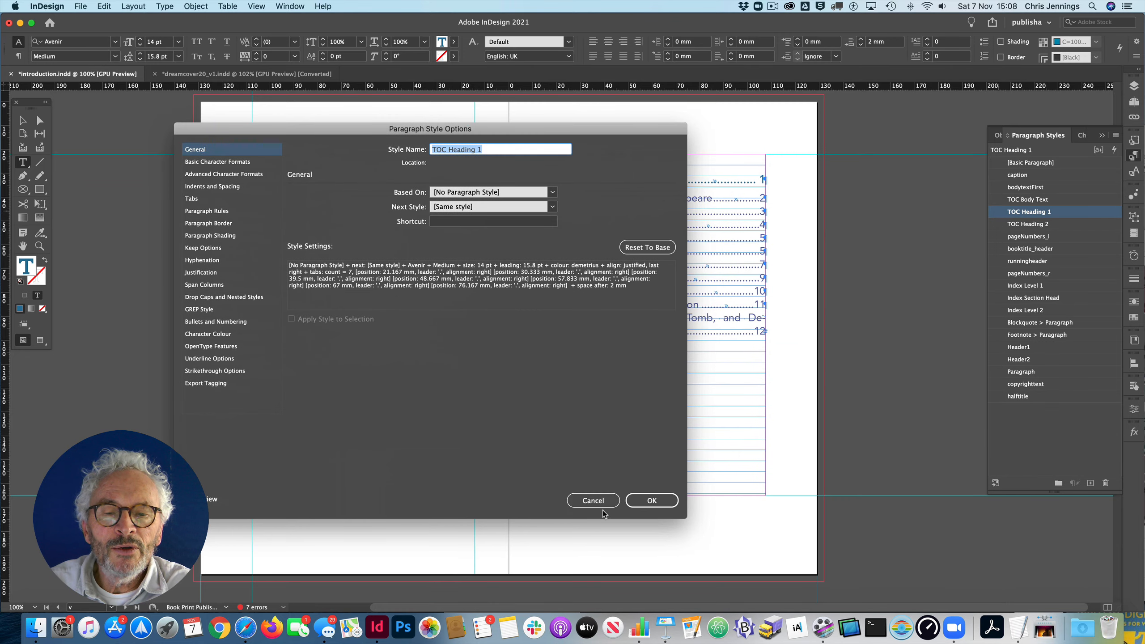
click(593, 501)
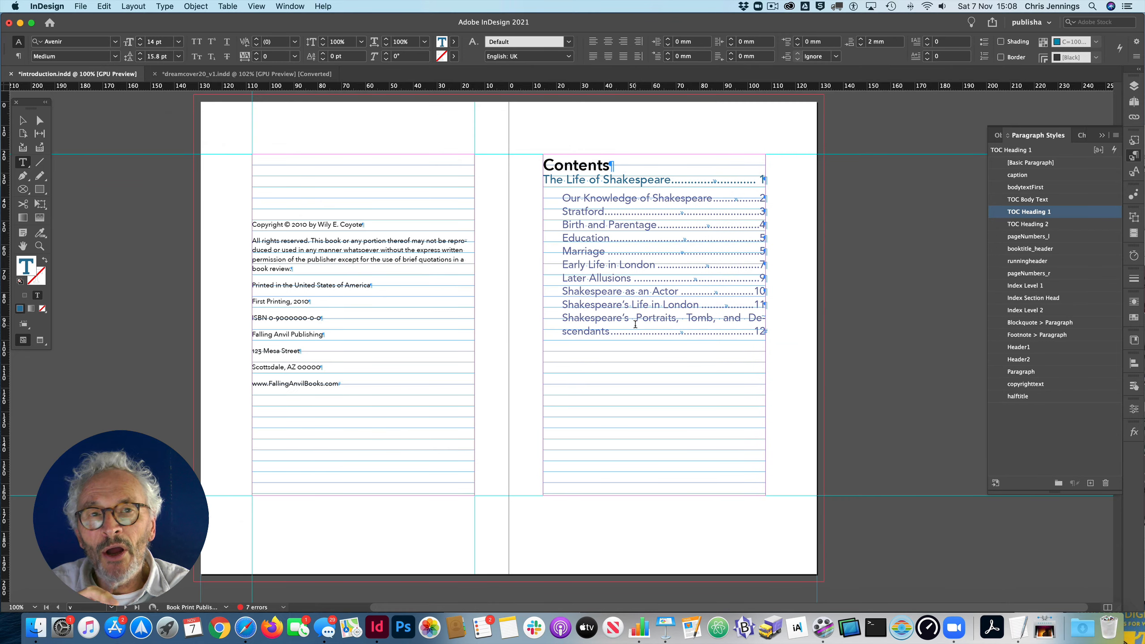
click(606, 225)
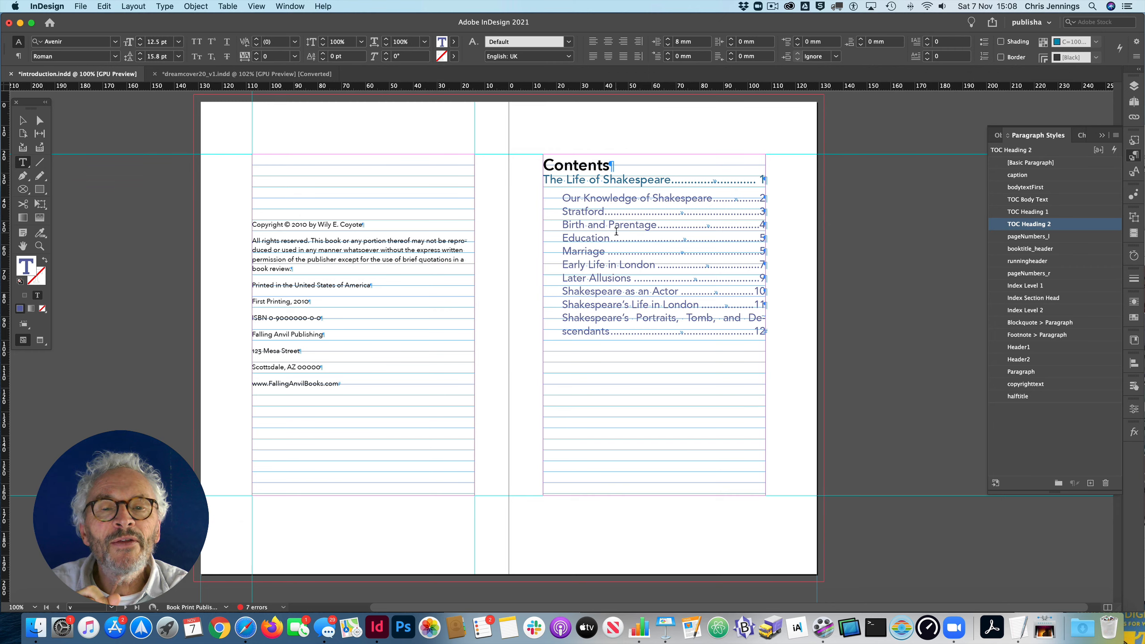
double_click(1007, 225)
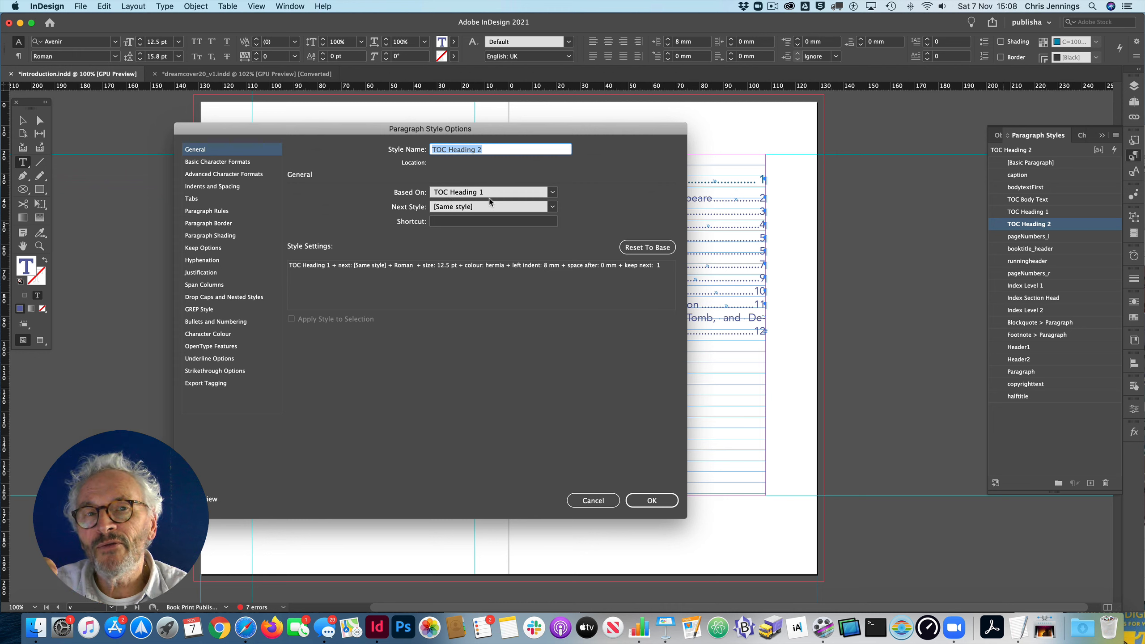
click(592, 500)
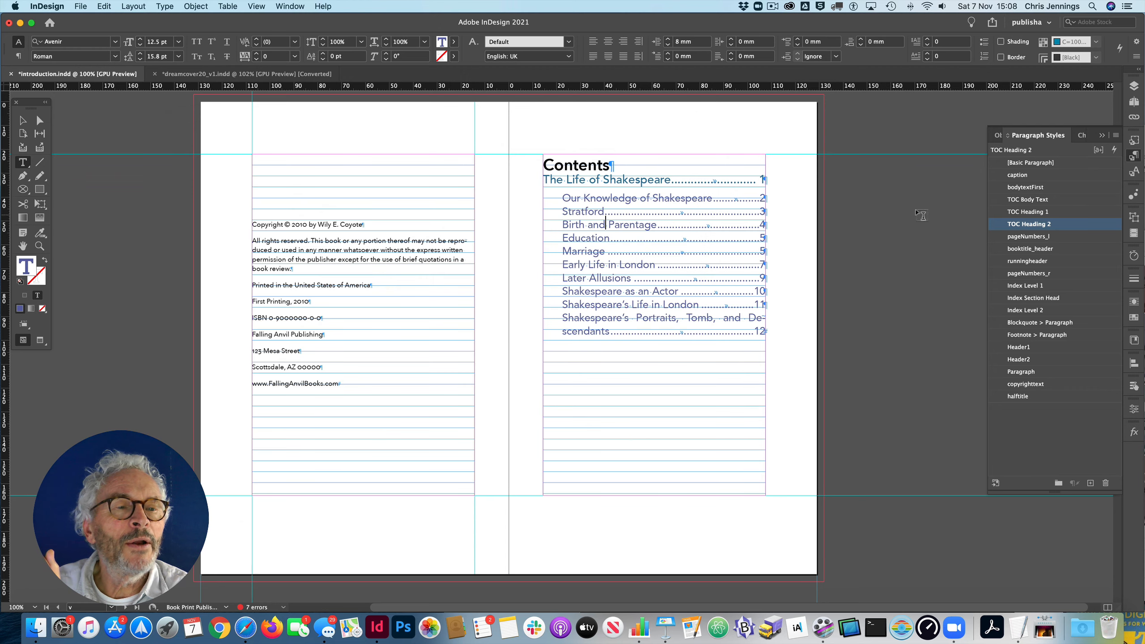
Change the TOC Heading 1 paragraph style to 11 pt size with 13 pt leading.
click(626, 178)
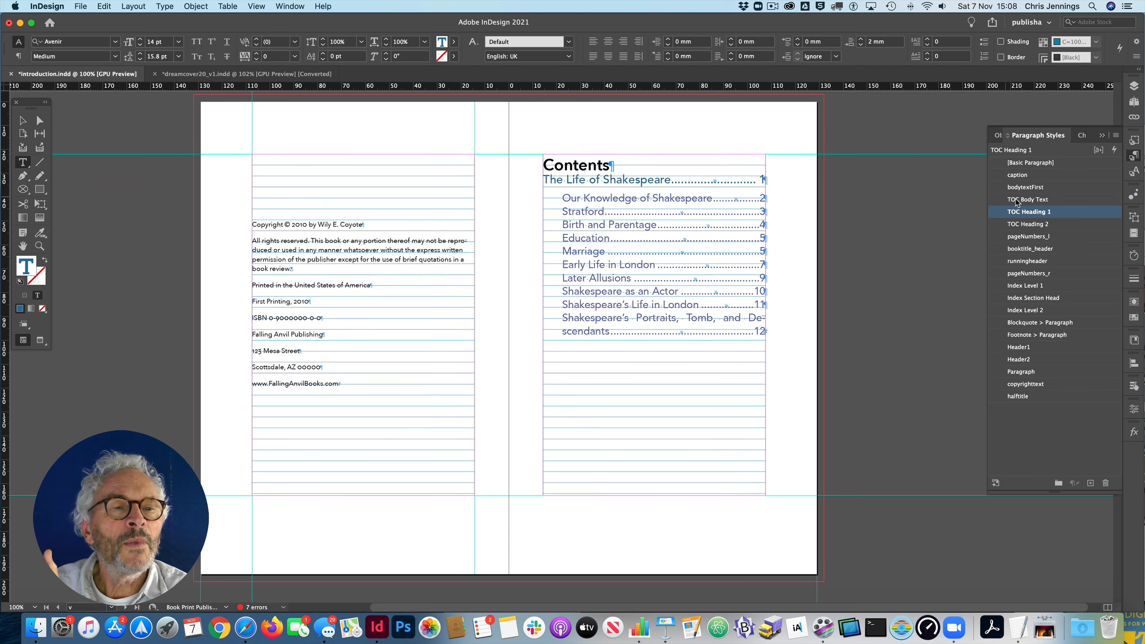
double_click(987, 213)
drag(333, 129, 273, 204)
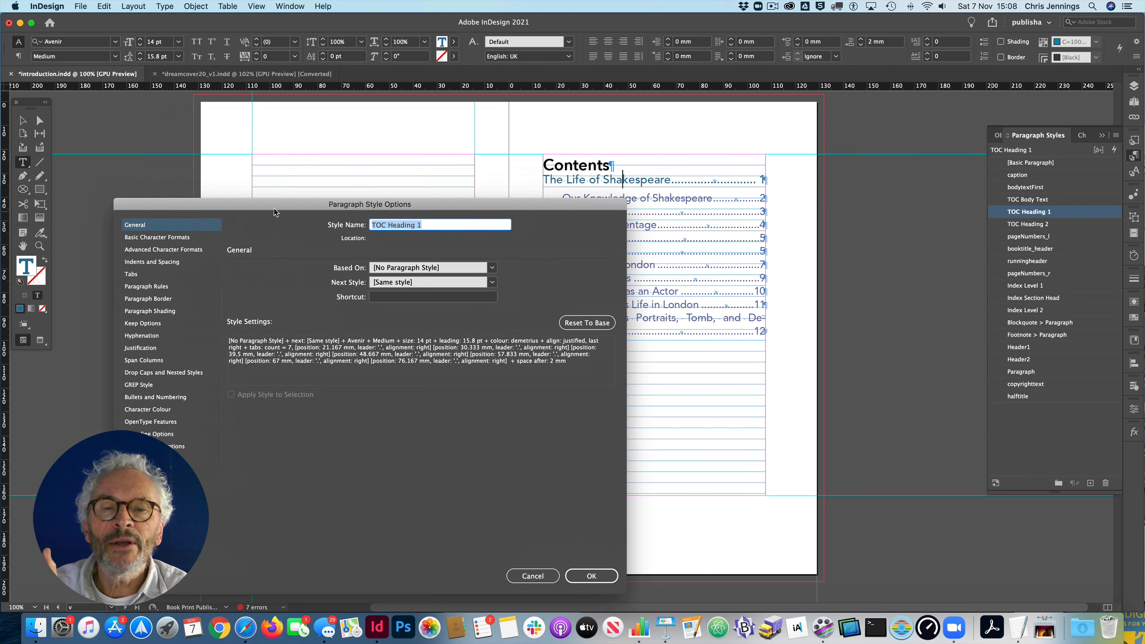
click(154, 264)
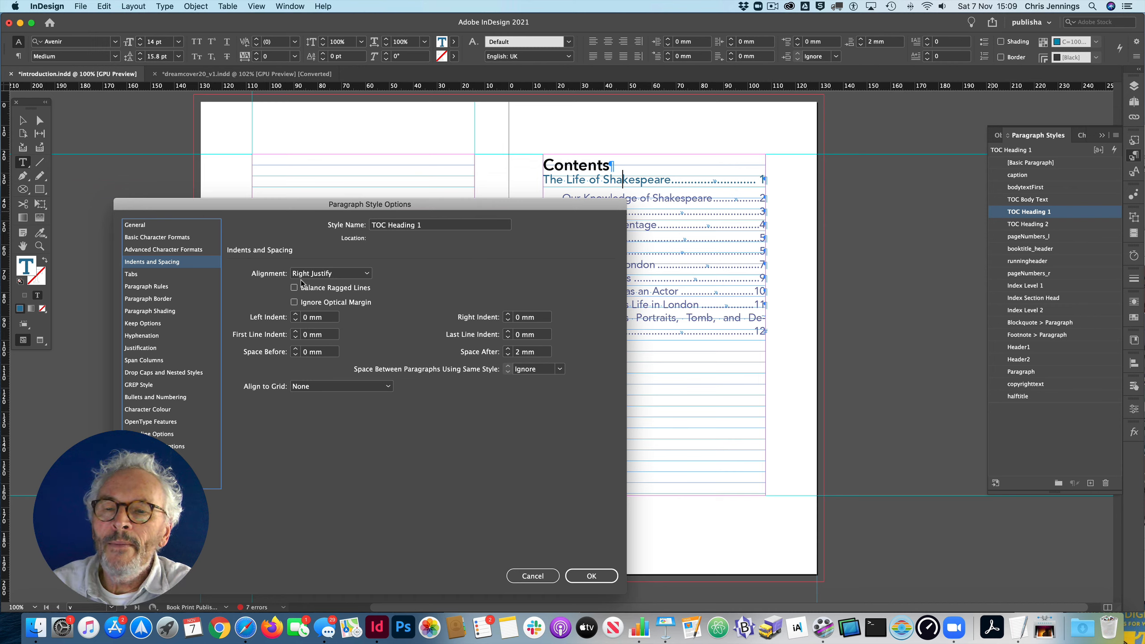
click(156, 237)
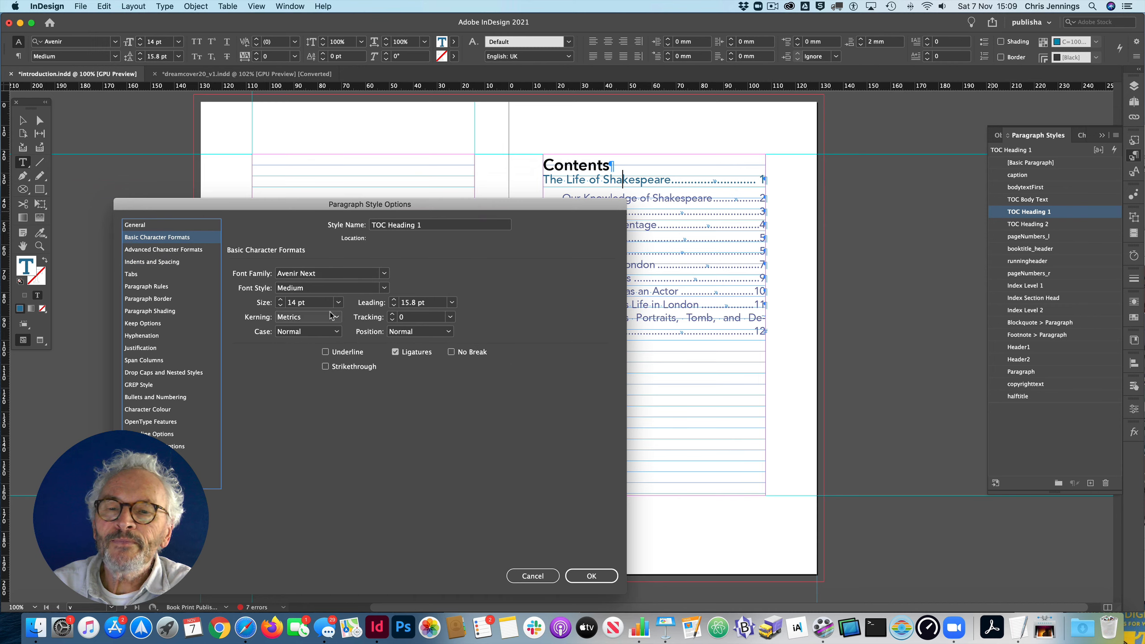
click(280, 306)
click(280, 307)
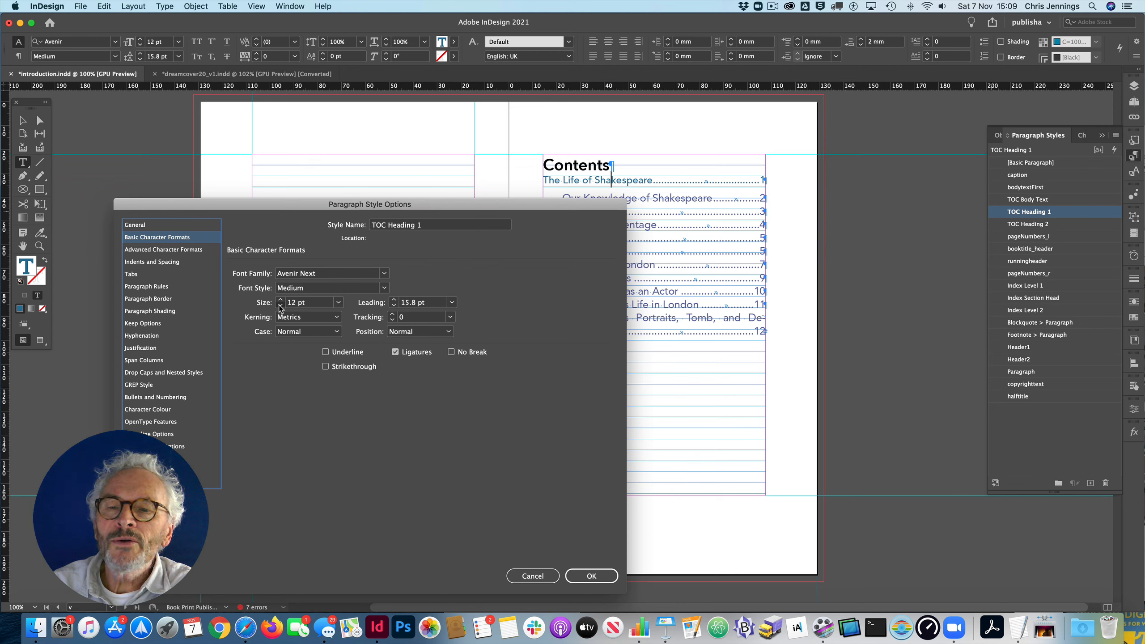
click(280, 306)
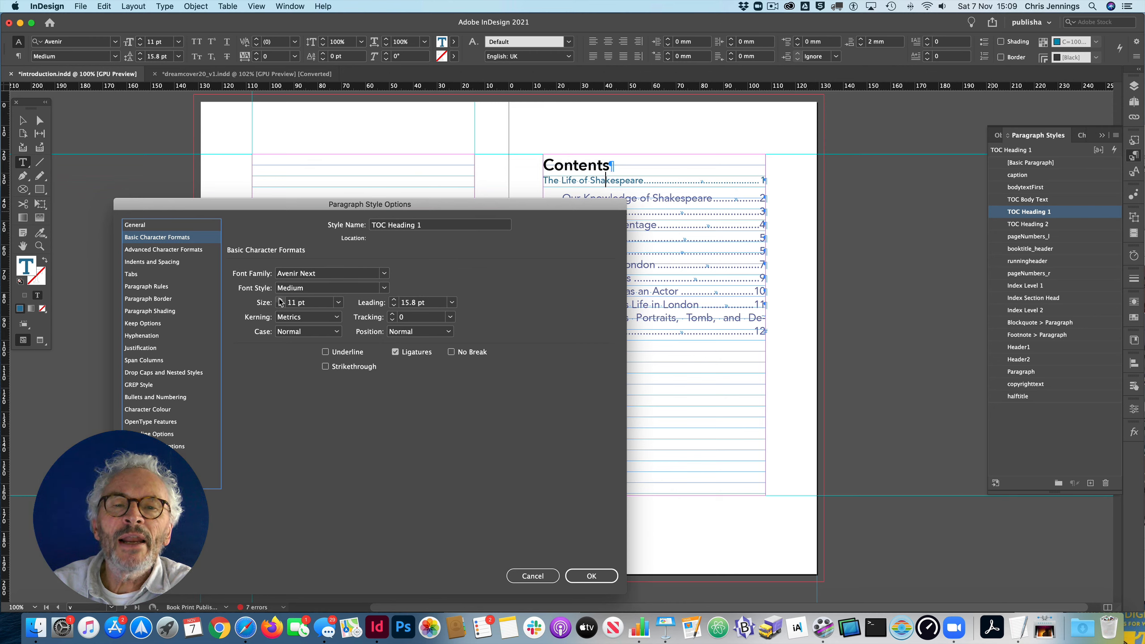
click(394, 307)
click(393, 307)
click(394, 307)
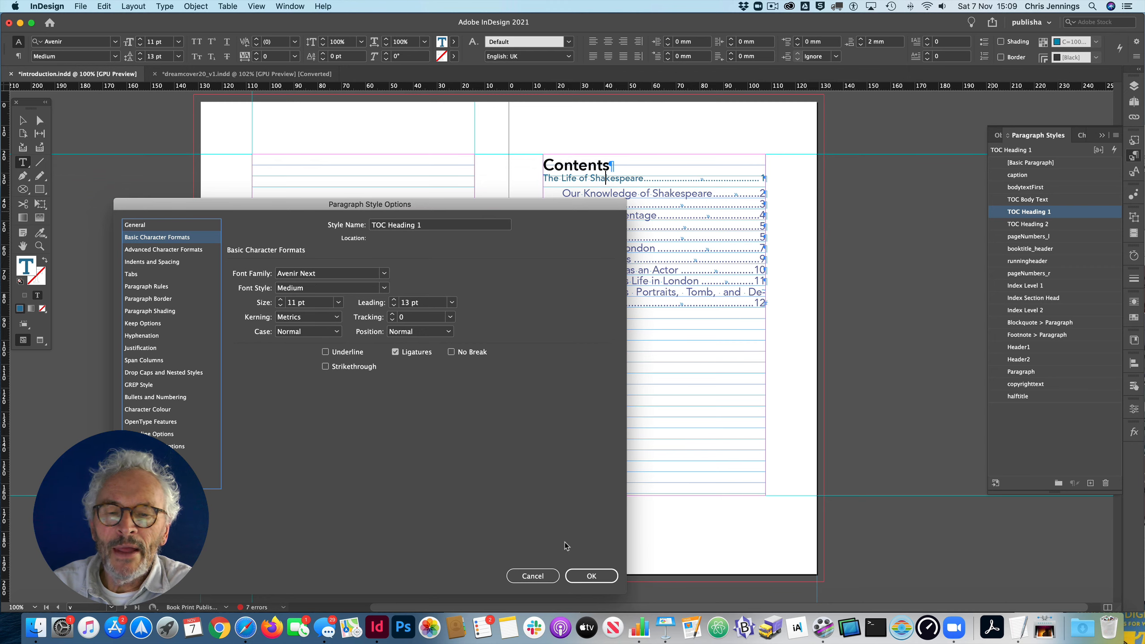
click(580, 575)
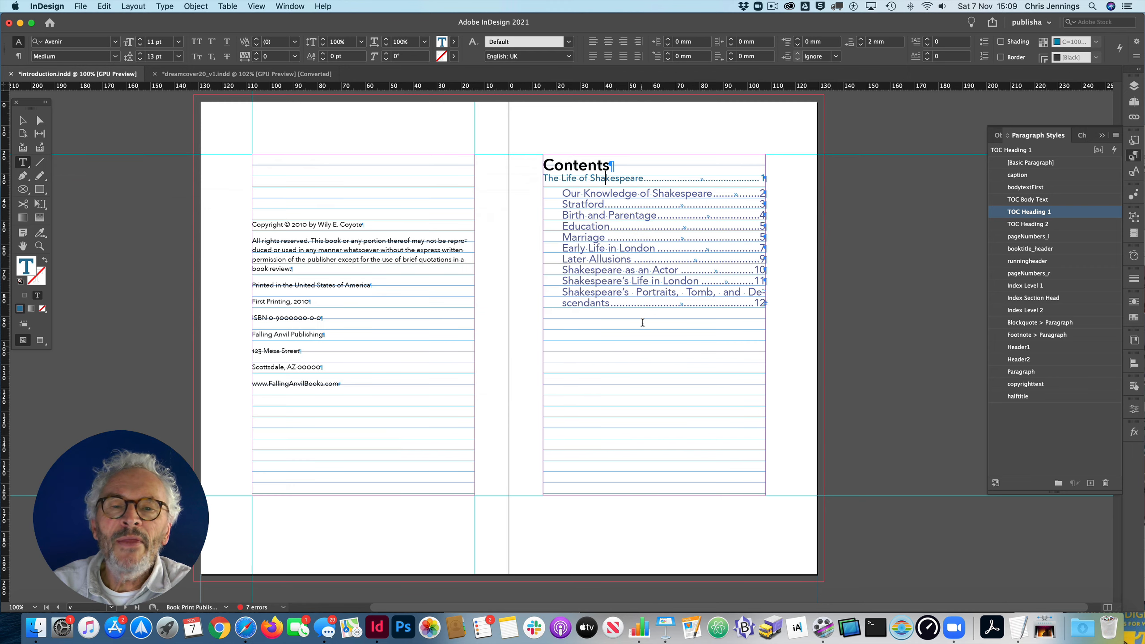
Set the TOC Heading 2 paragraph style to 9 pt size with 12 pt leading.
click(598, 203)
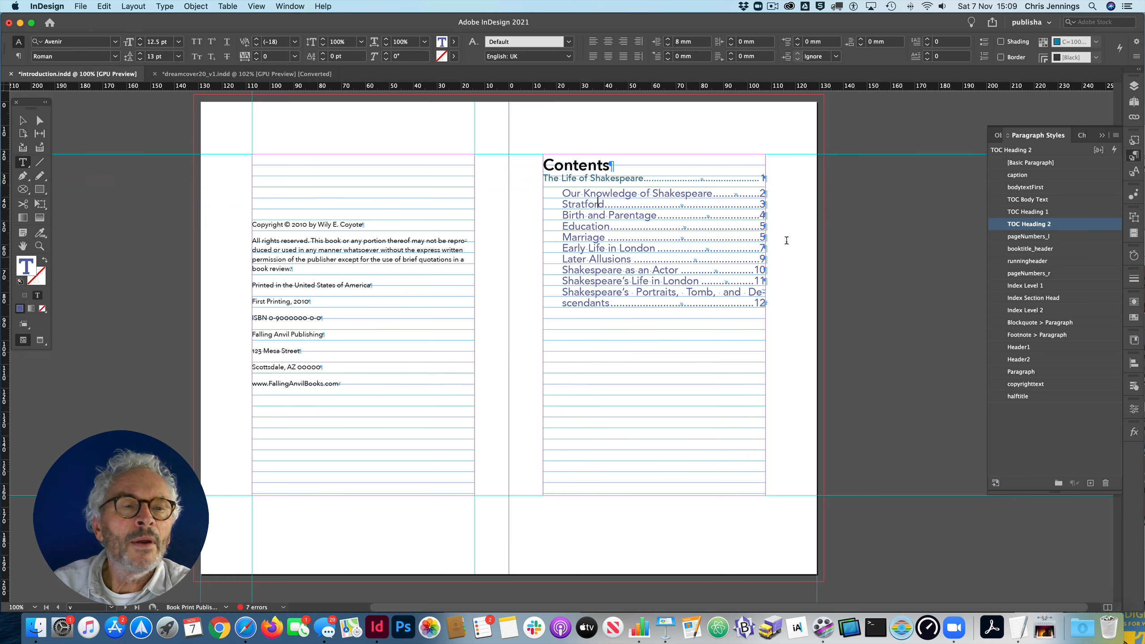
double_click(1002, 226)
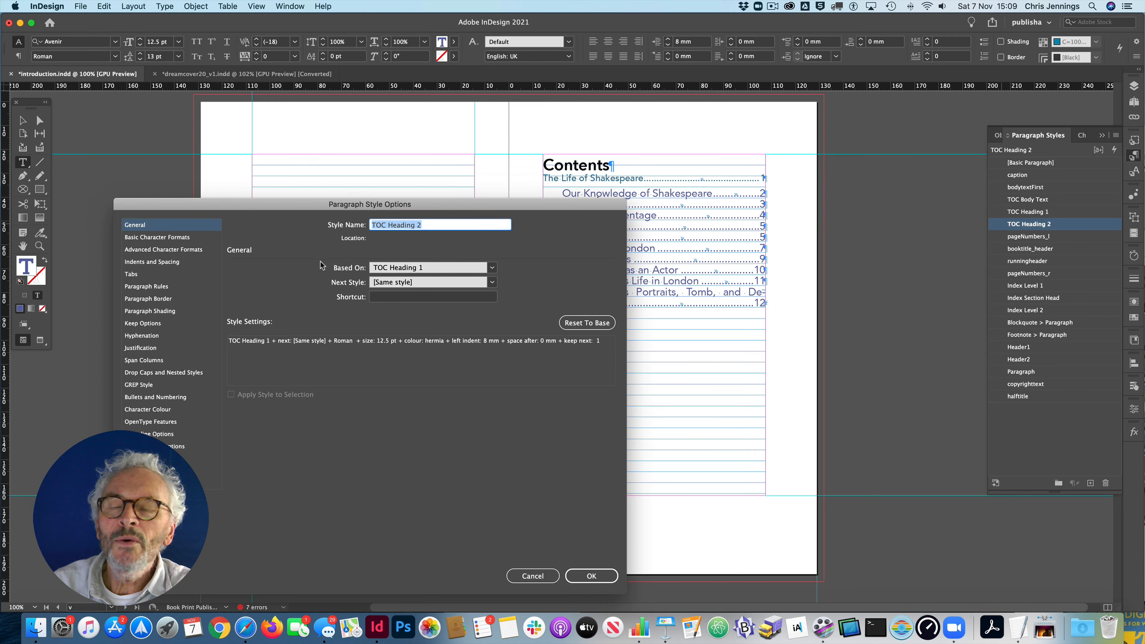
click(148, 238)
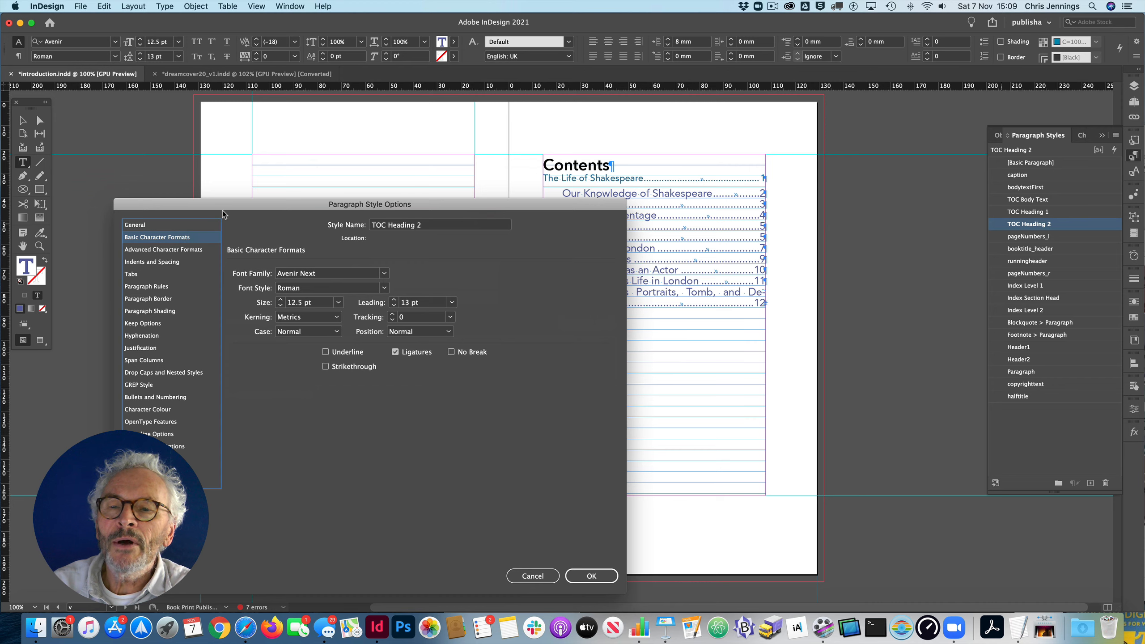
drag(222, 207, 119, 169)
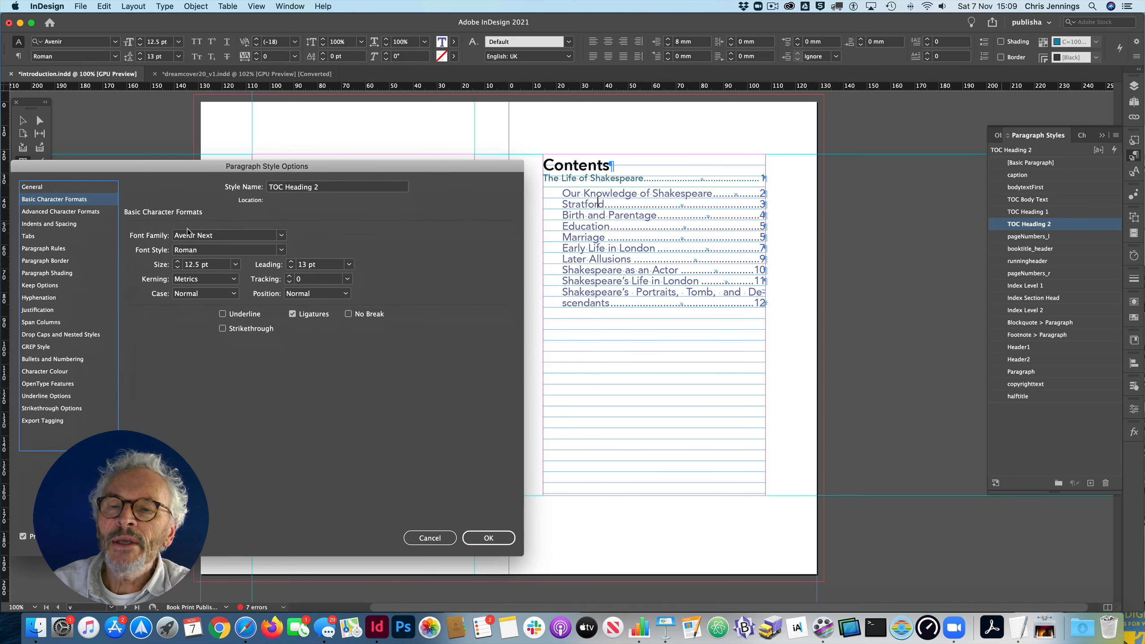
click(177, 267)
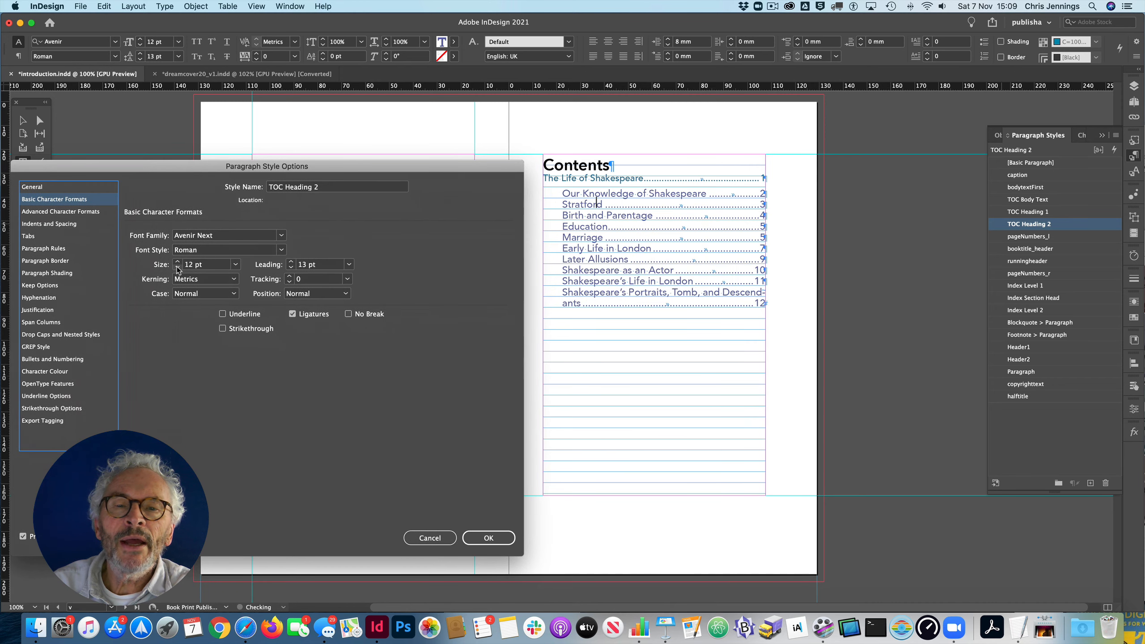
click(178, 267)
click(178, 267)
click(177, 267)
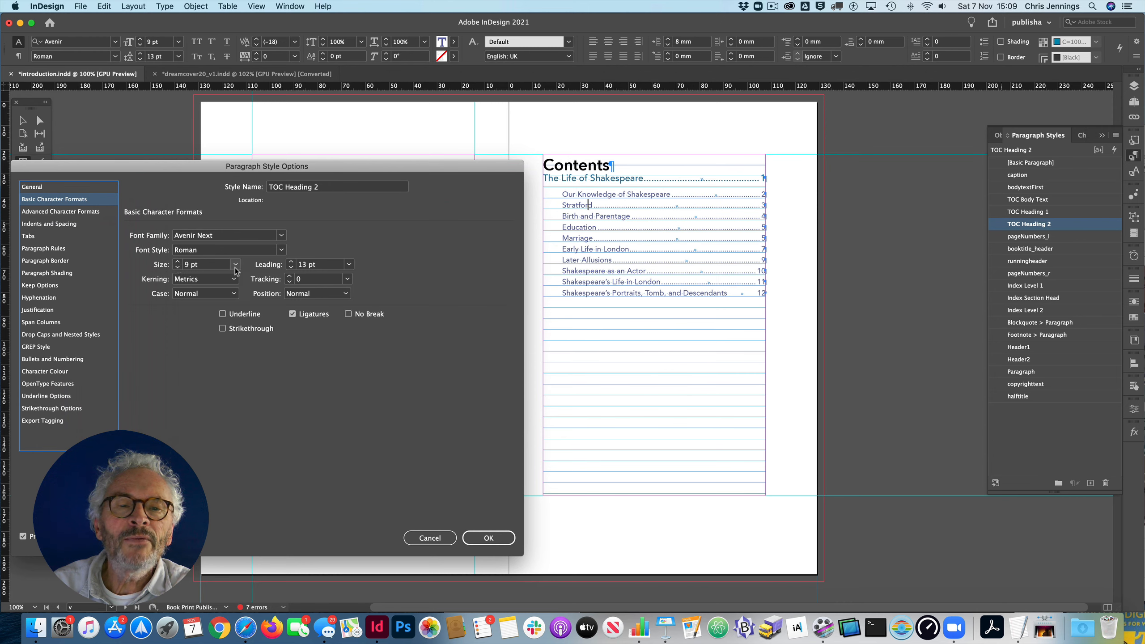
click(290, 268)
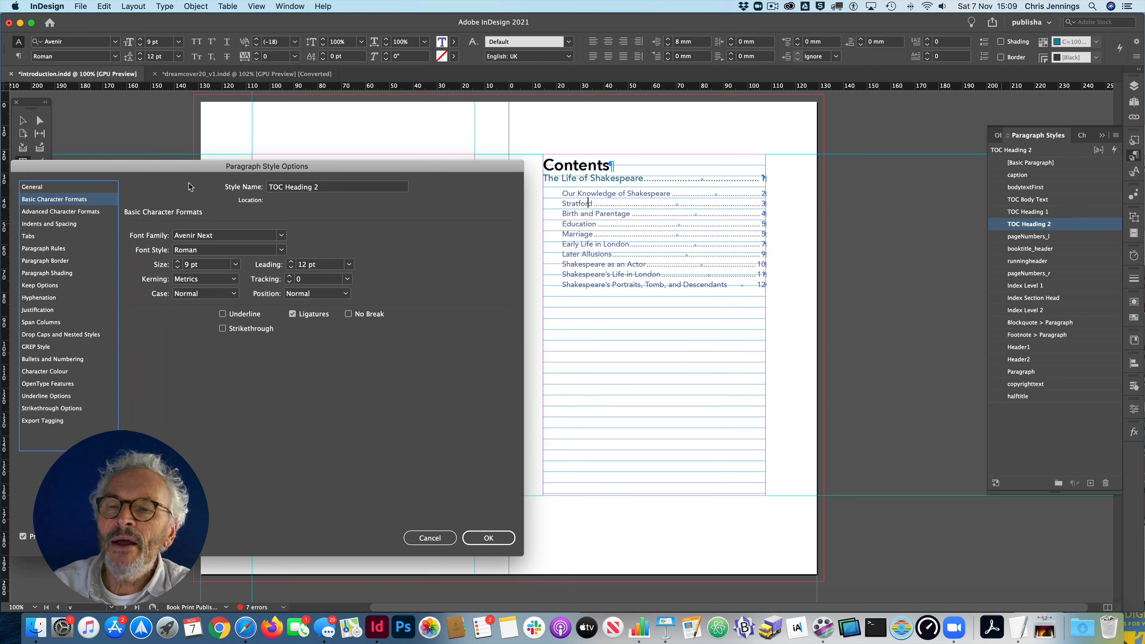
Set the left indent of the TOC Heading 2 paragraph style to 3 mm and save the style.
drag(165, 162, 198, 116)
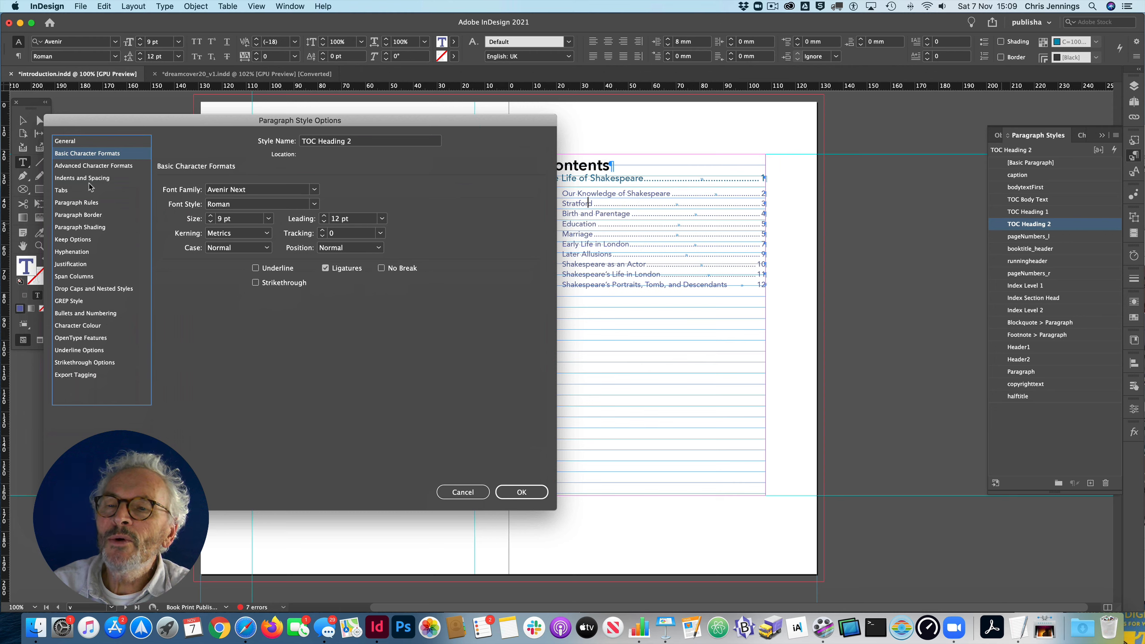
click(76, 179)
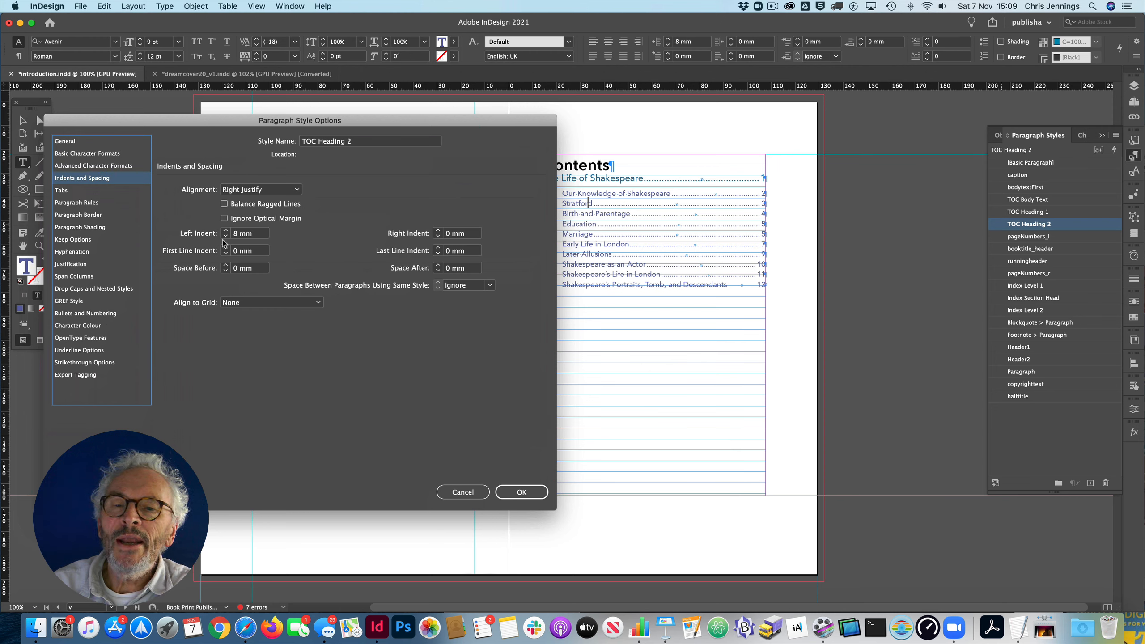
drag(352, 131, 323, 124)
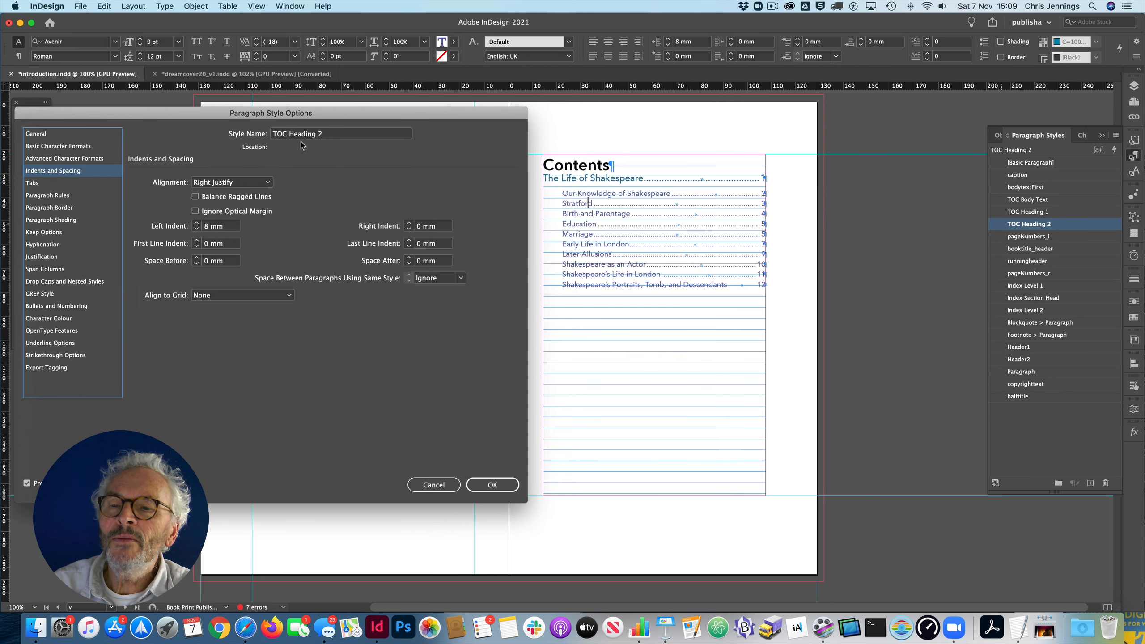
click(196, 230)
click(196, 230)
click(196, 230)
click(196, 231)
click(195, 231)
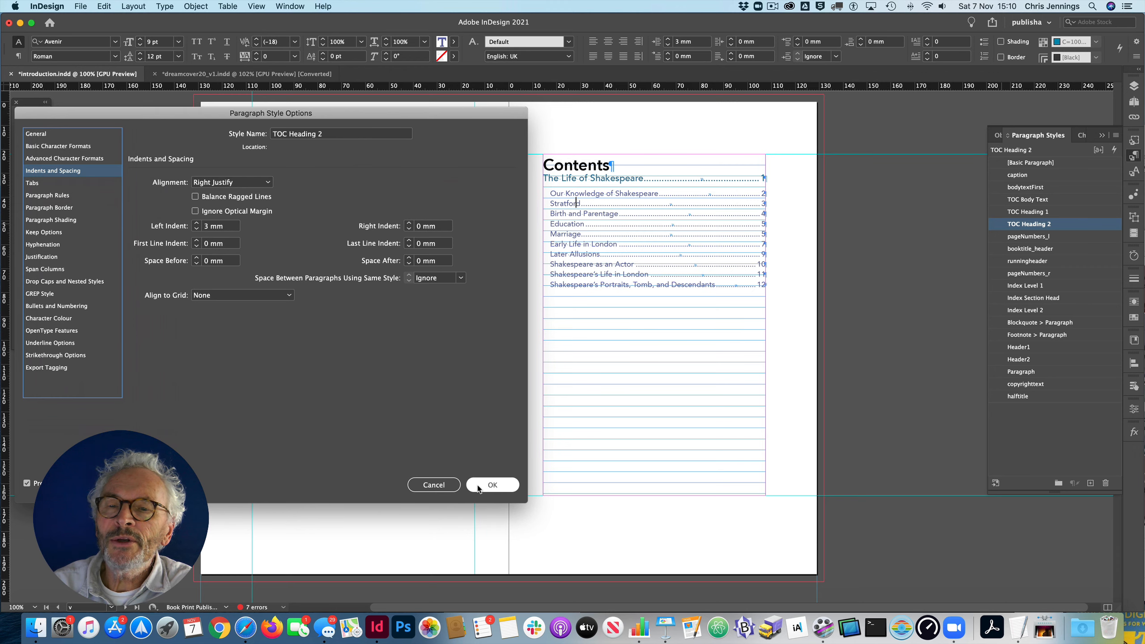
click(489, 486)
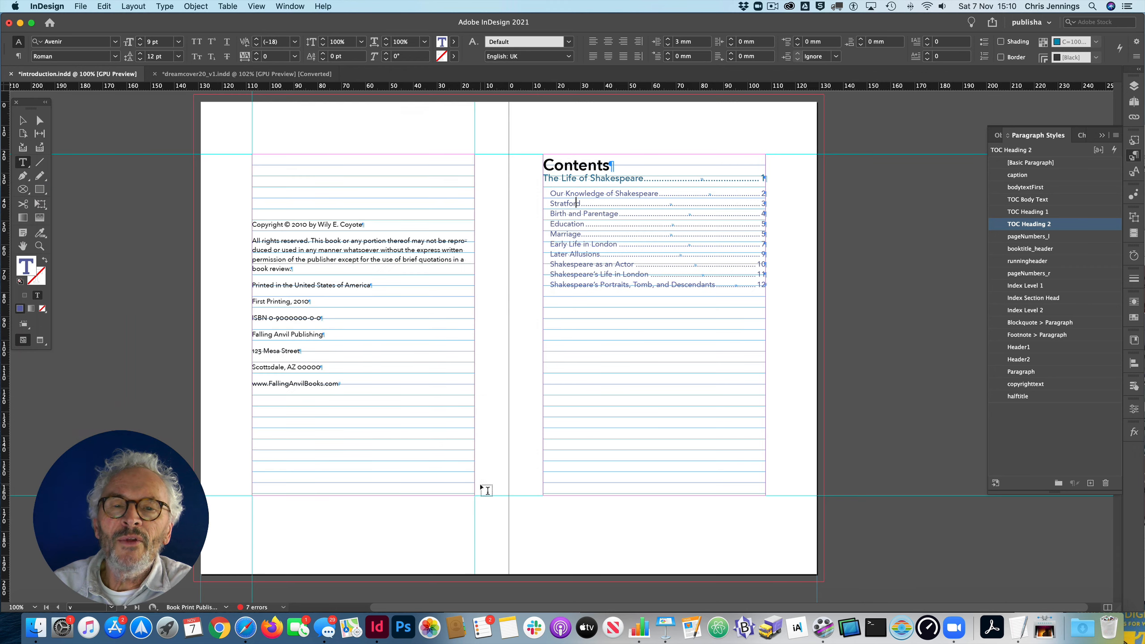
Give the TOC Heading 1 paragraph style 4 mm space before and 0 mm space after.
click(595, 178)
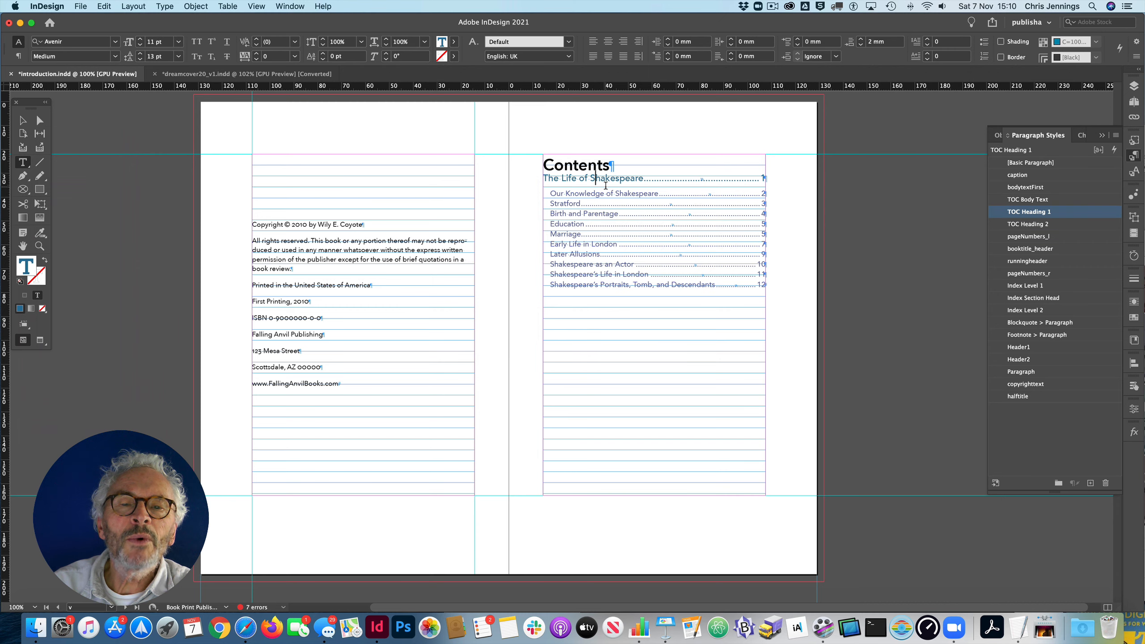
double_click(1010, 211)
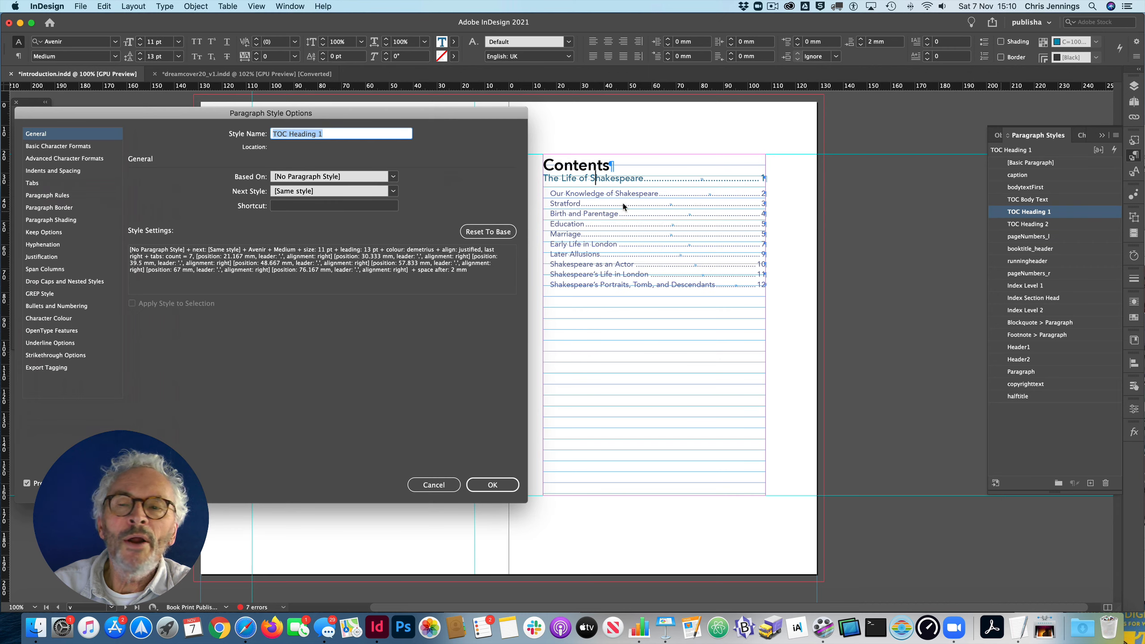
click(64, 167)
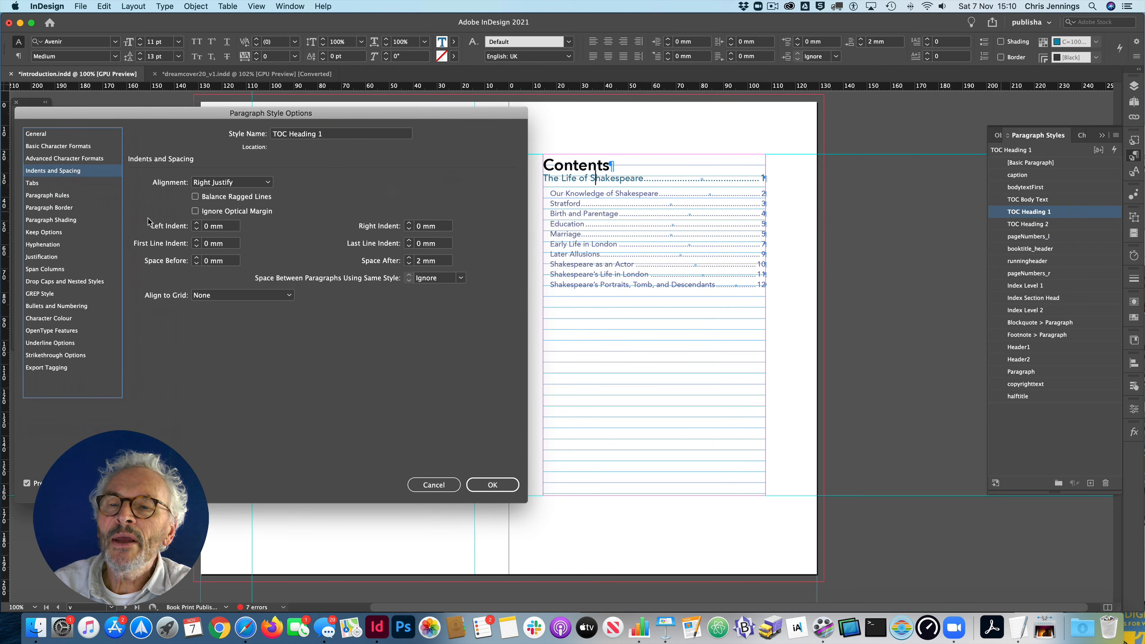
click(197, 258)
click(196, 258)
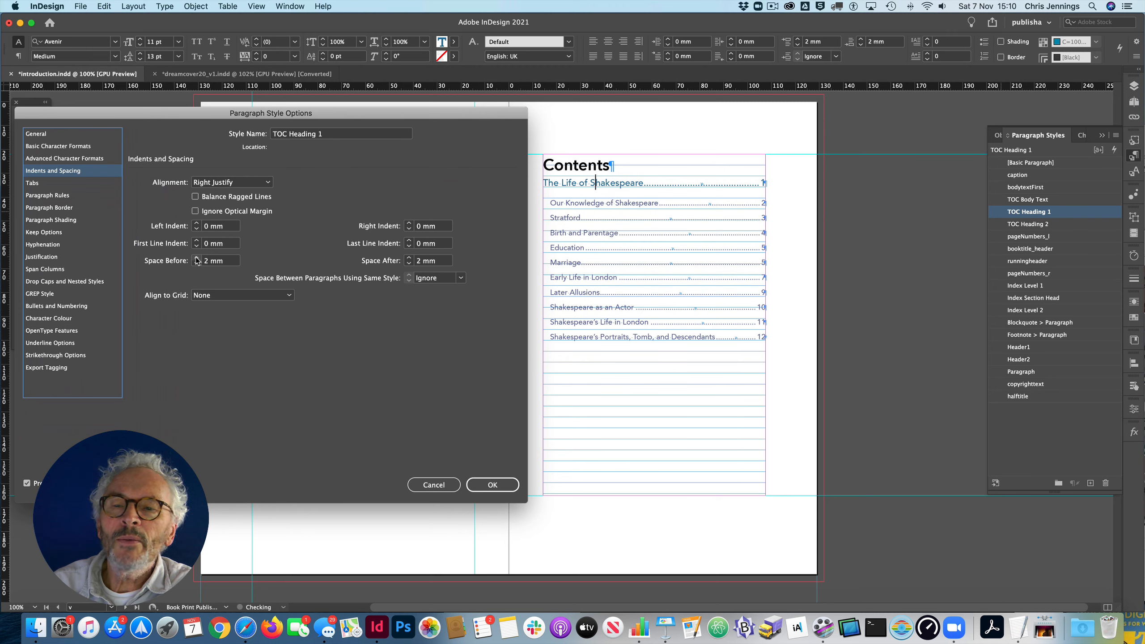
click(197, 258)
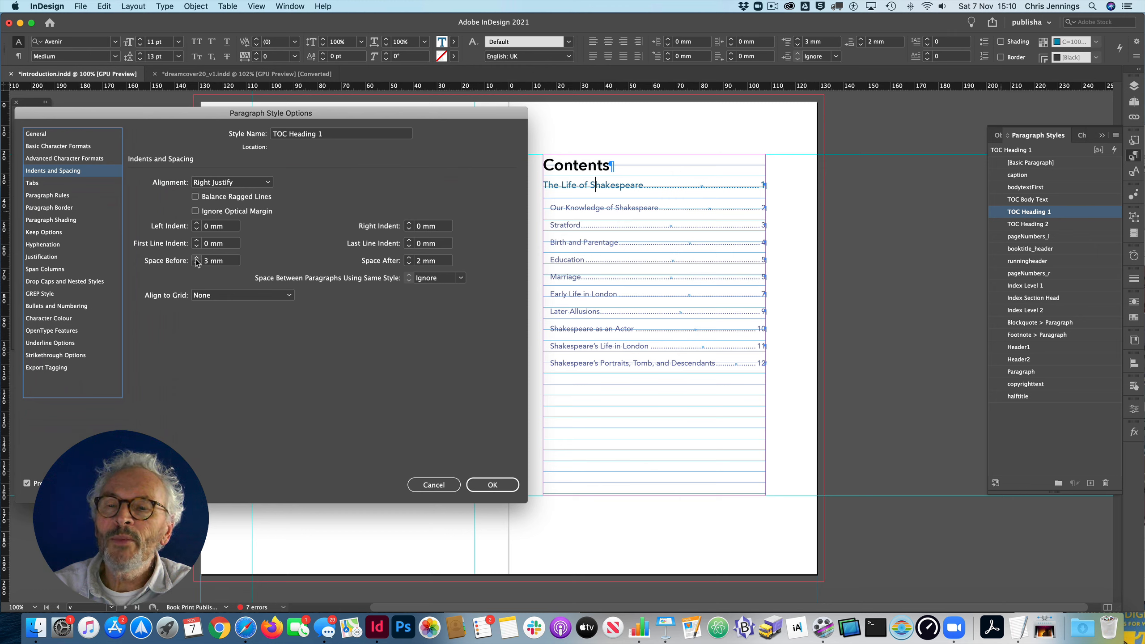
click(197, 259)
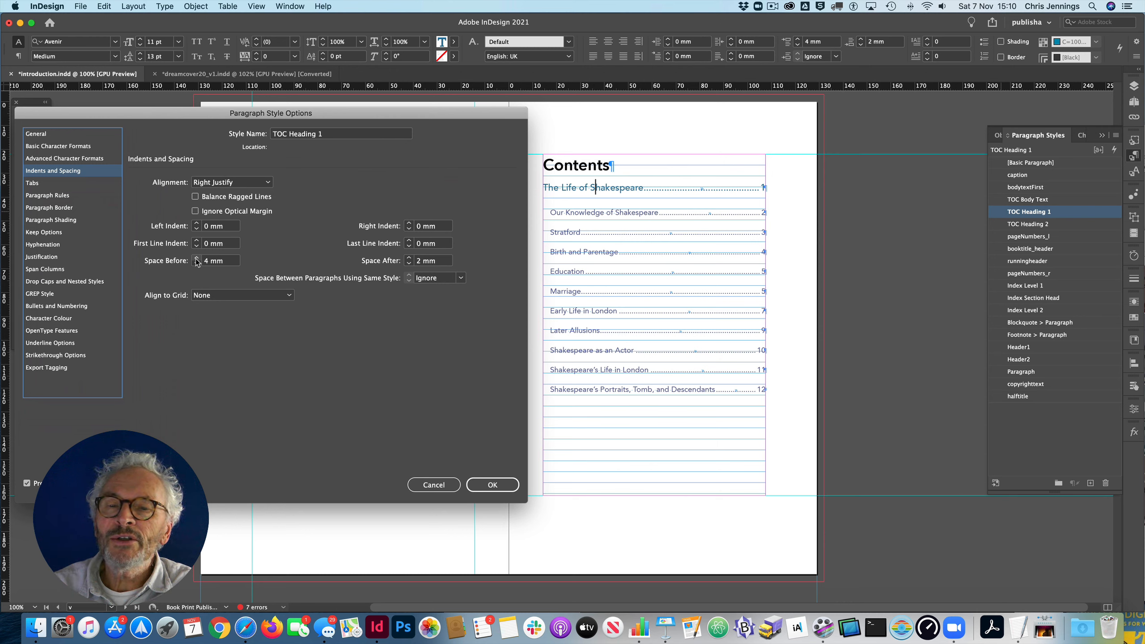
click(409, 264)
click(409, 264)
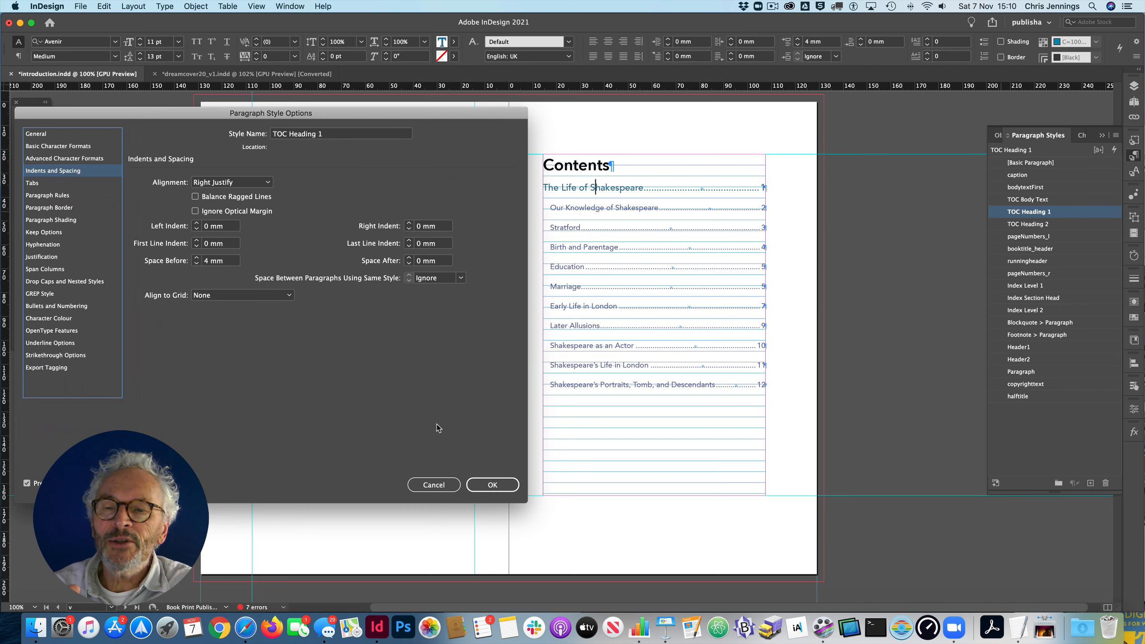
click(492, 485)
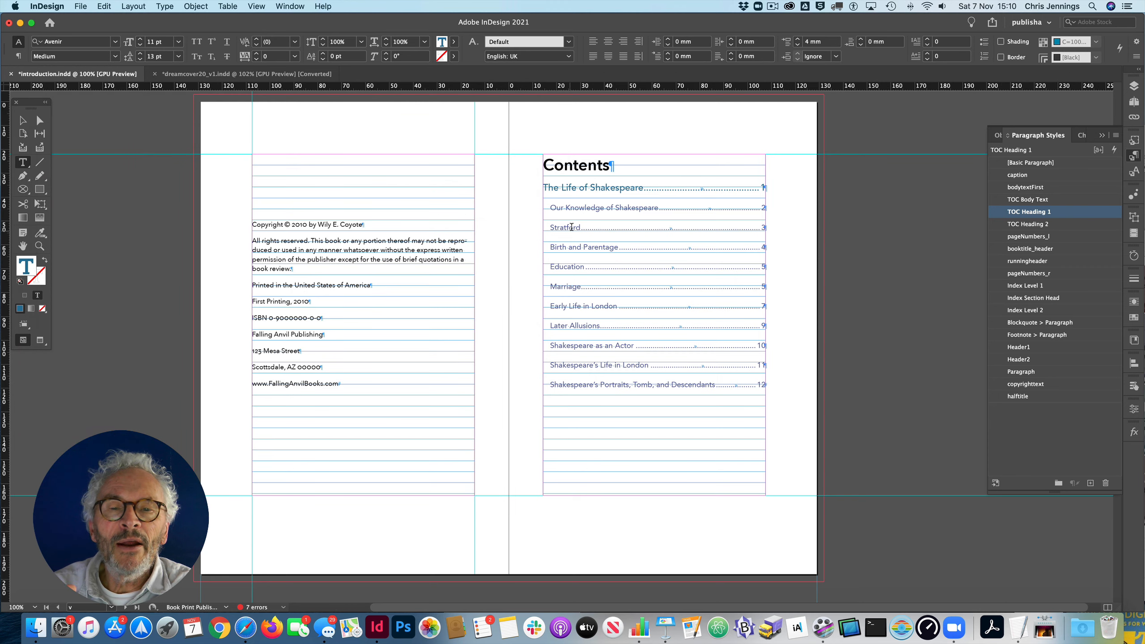
Set the space before in the TOC Heading 2 paragraph style to 1 mm.
click(575, 211)
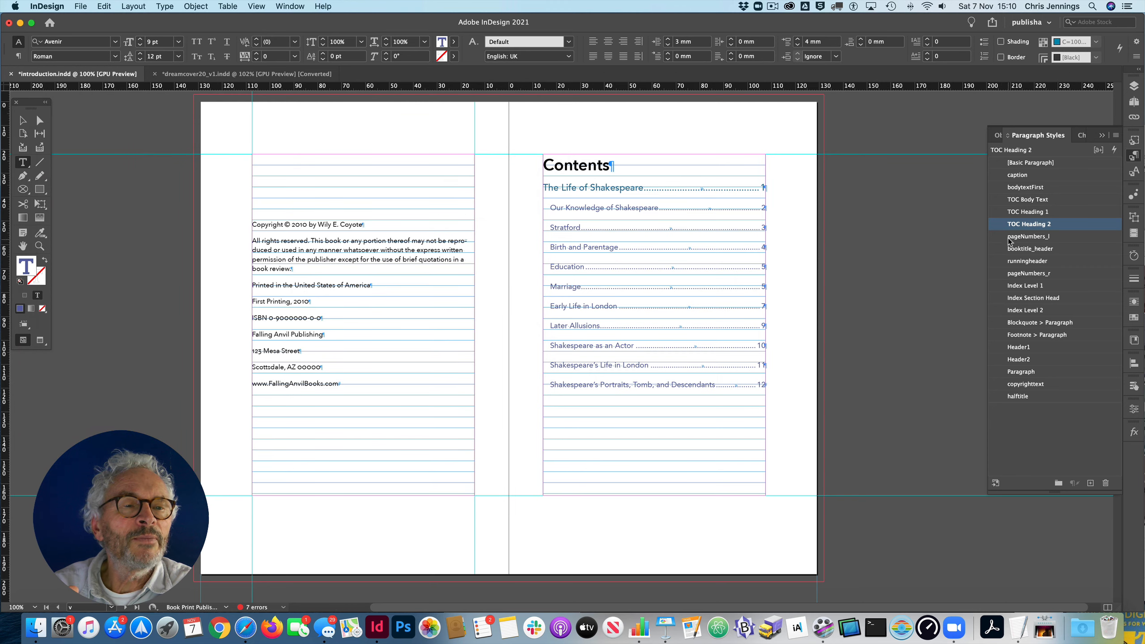
double_click(1004, 225)
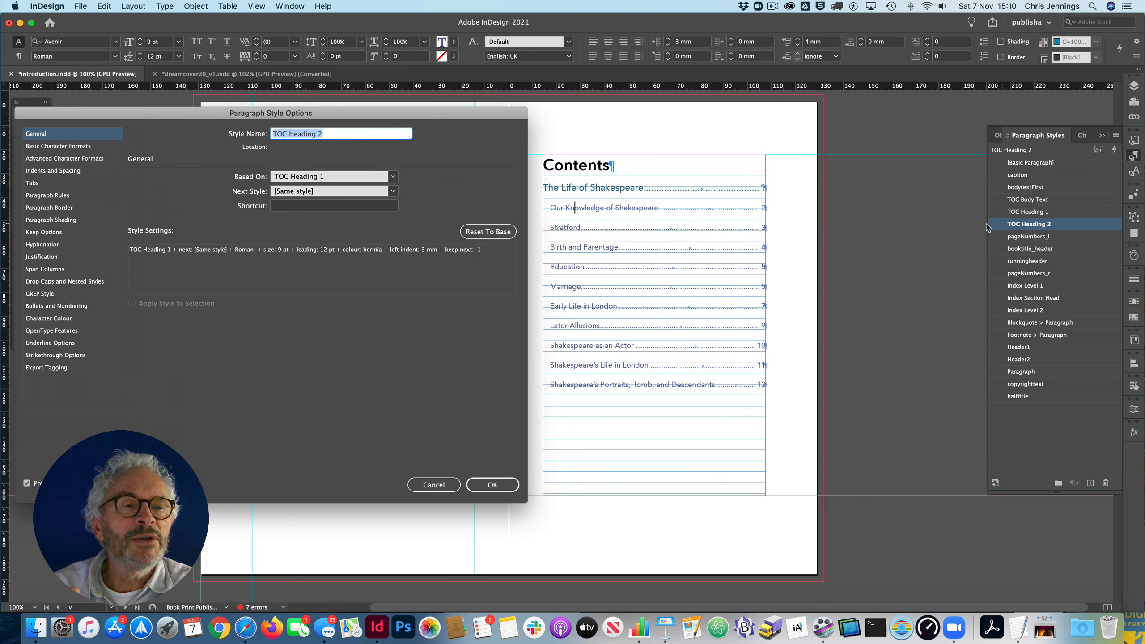
click(53, 171)
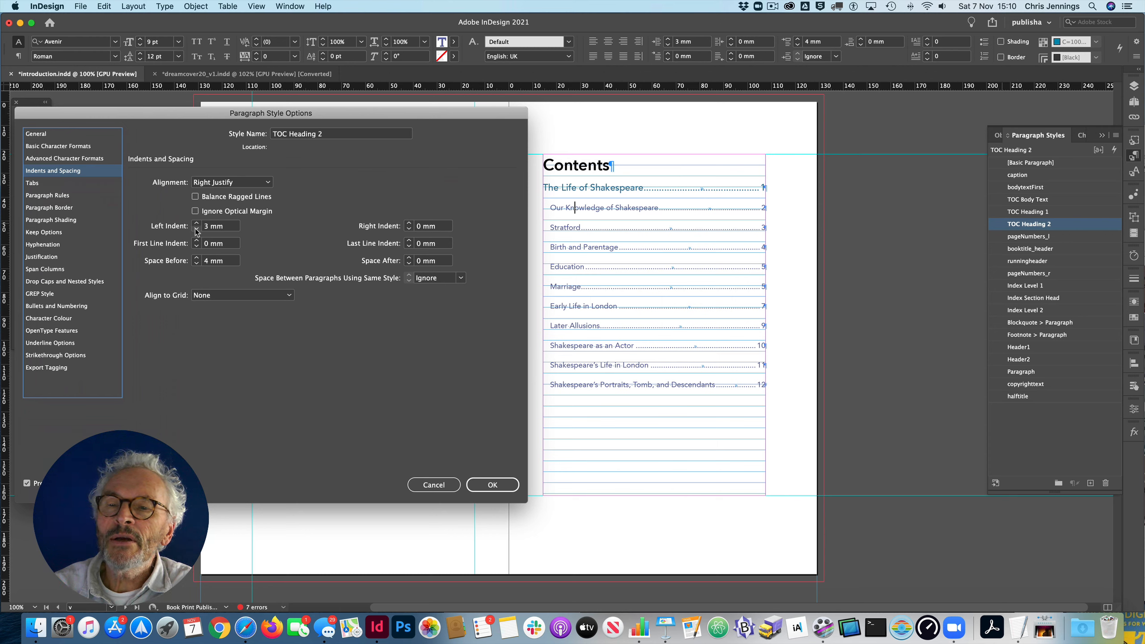
click(196, 264)
click(196, 264)
click(197, 264)
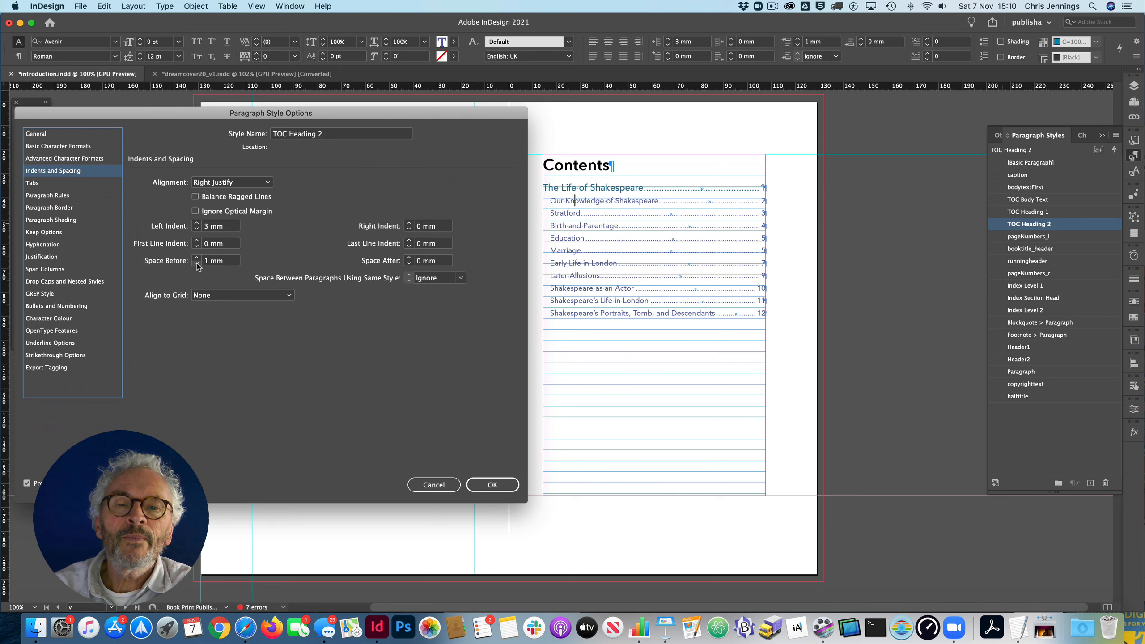
click(197, 264)
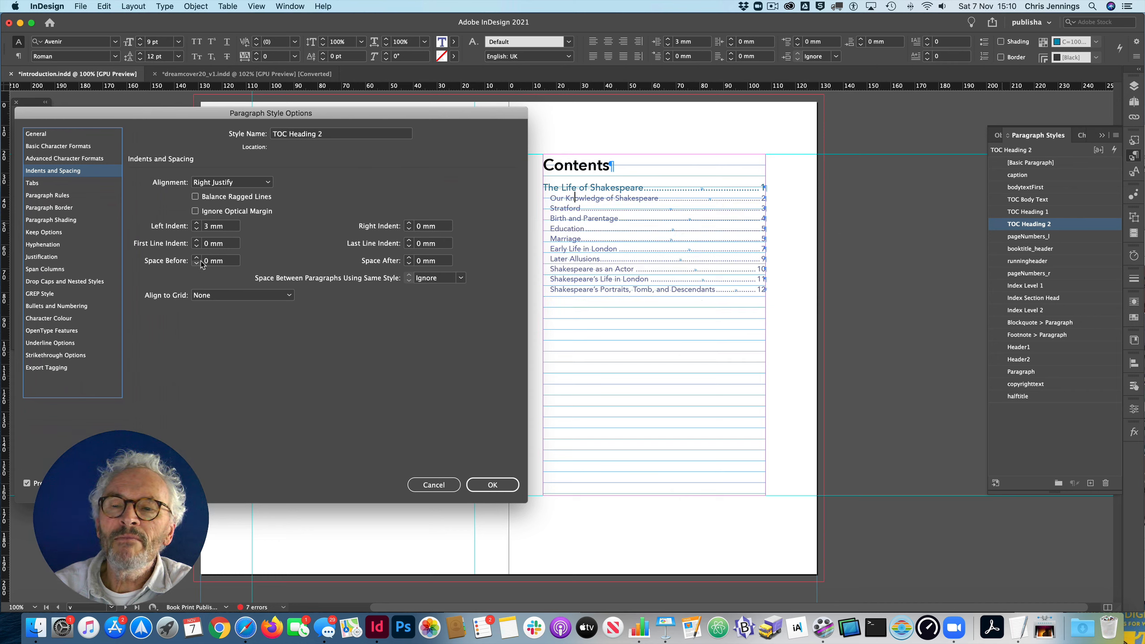
click(197, 258)
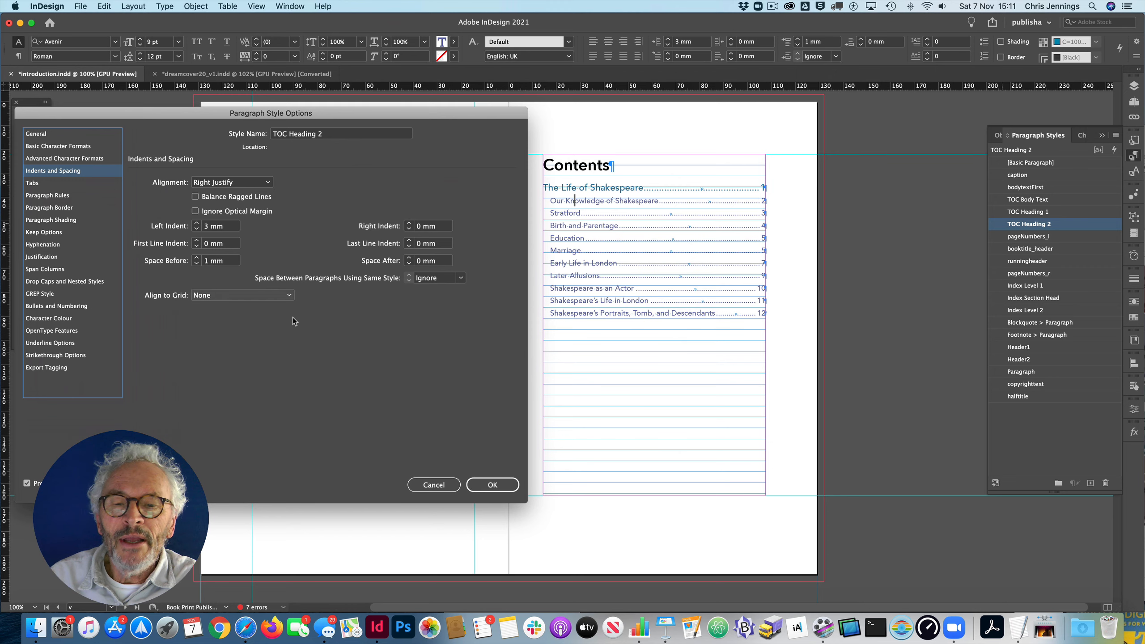
click(480, 487)
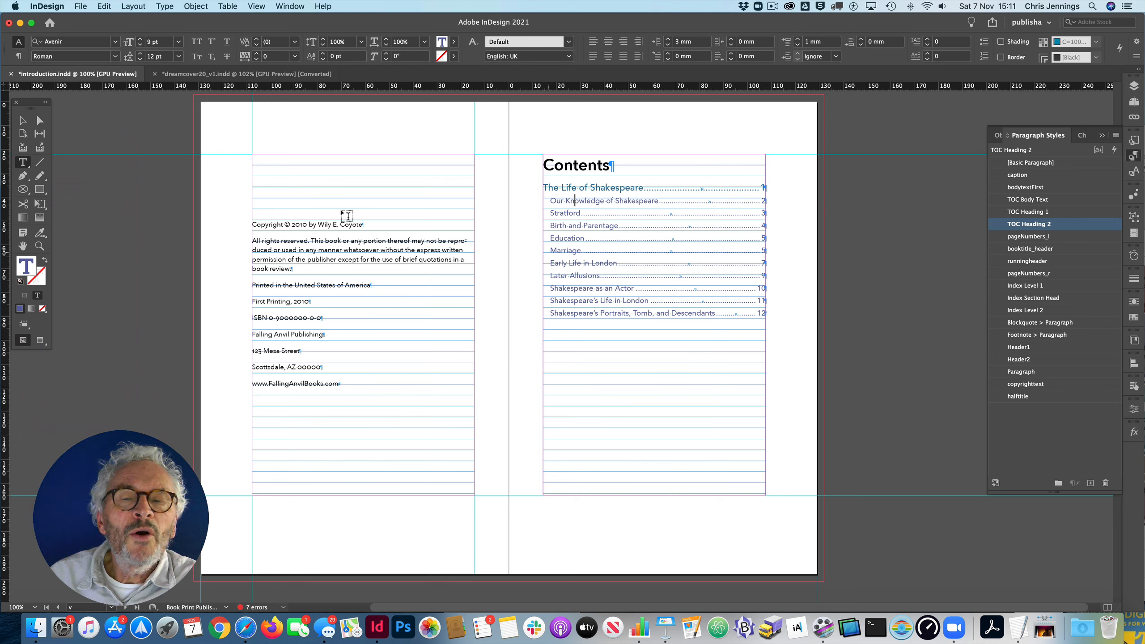
Deselect everything and preview the contents page without guides and hidden characters, returning to the normal view.
key(Escape)
click(150, 219)
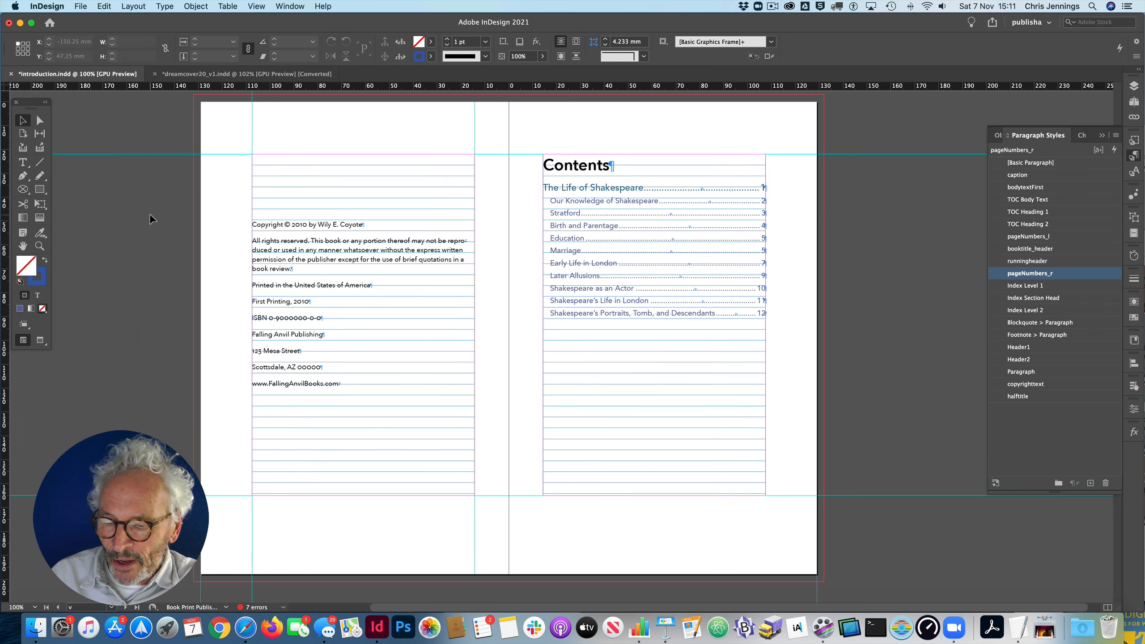
key(w)
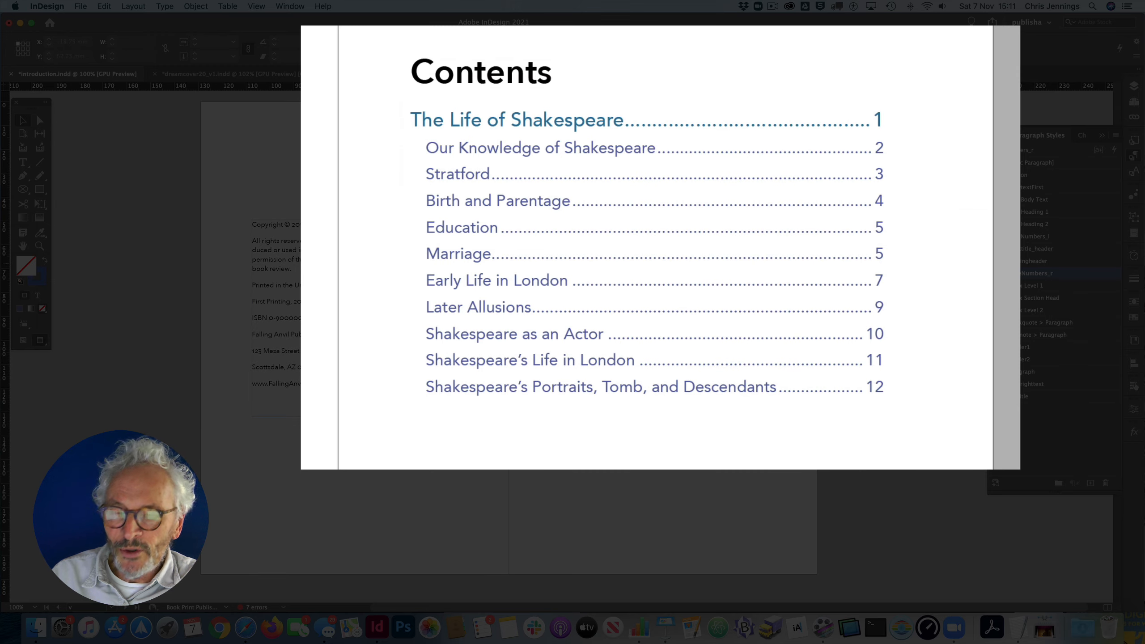
key(w)
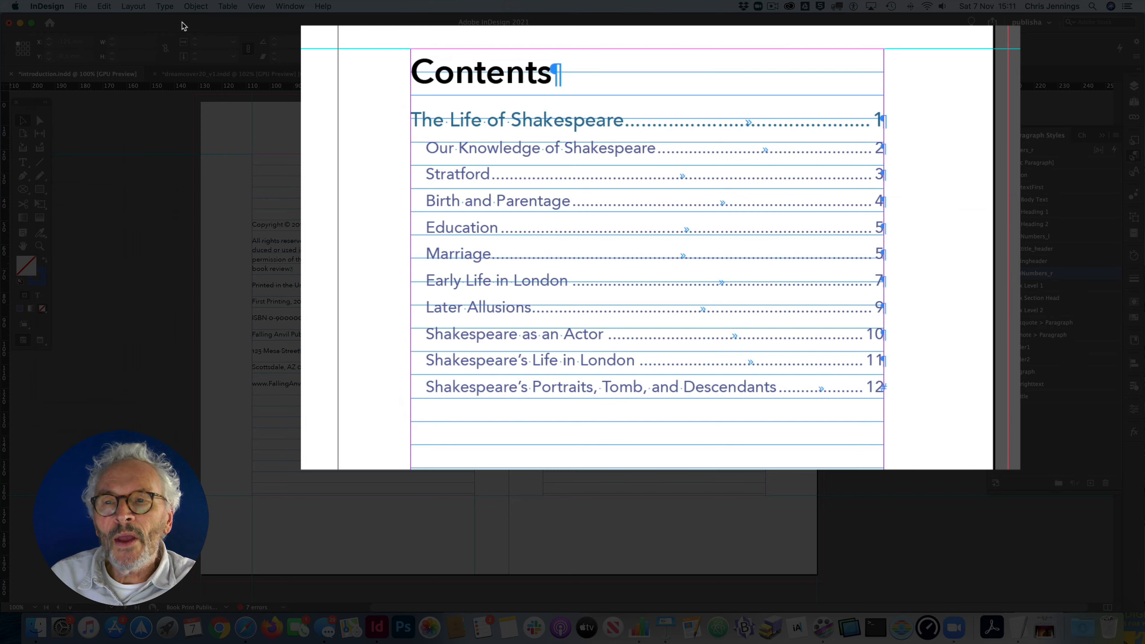
Create a character style named contentspagenumbers, based on Bold, for the page numbers of the table of contents' Header1 entries.
click(133, 6)
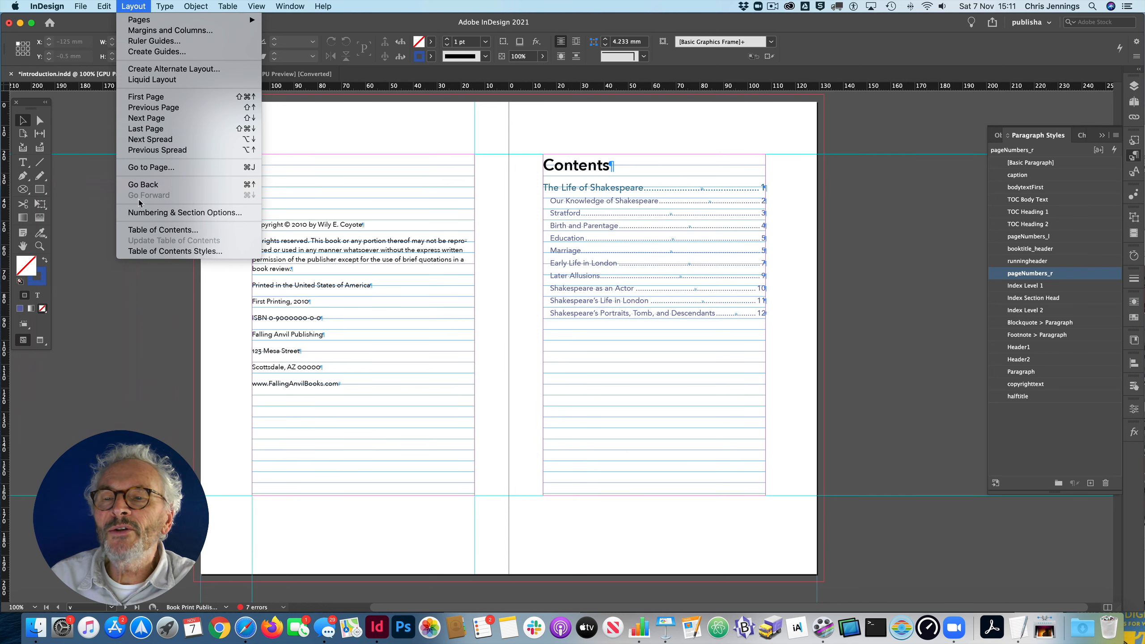
click(149, 229)
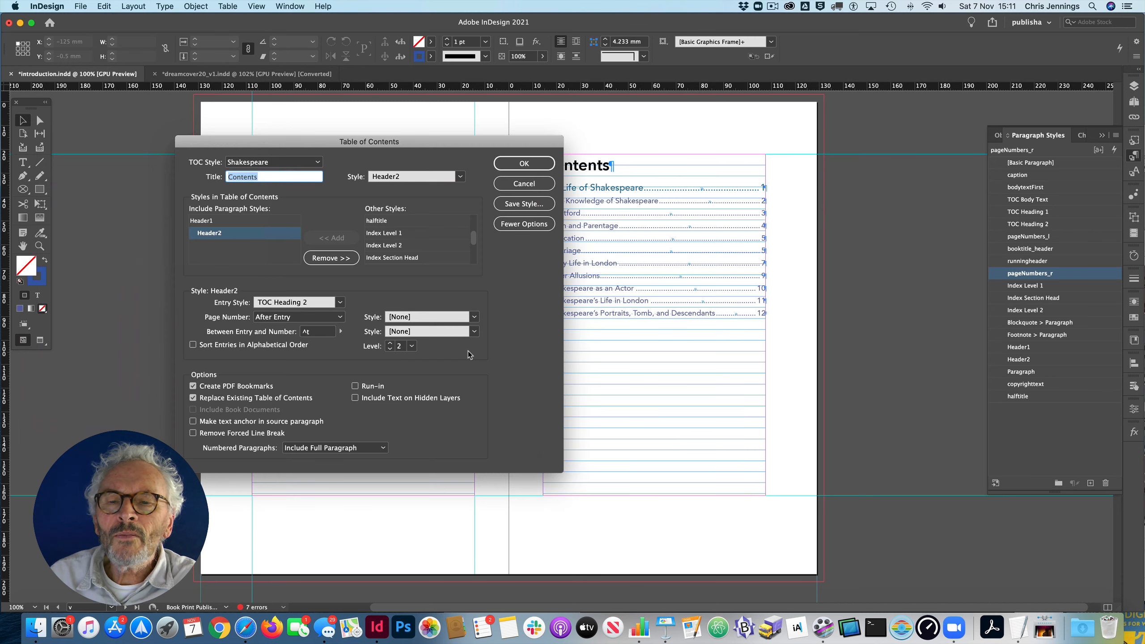
click(211, 221)
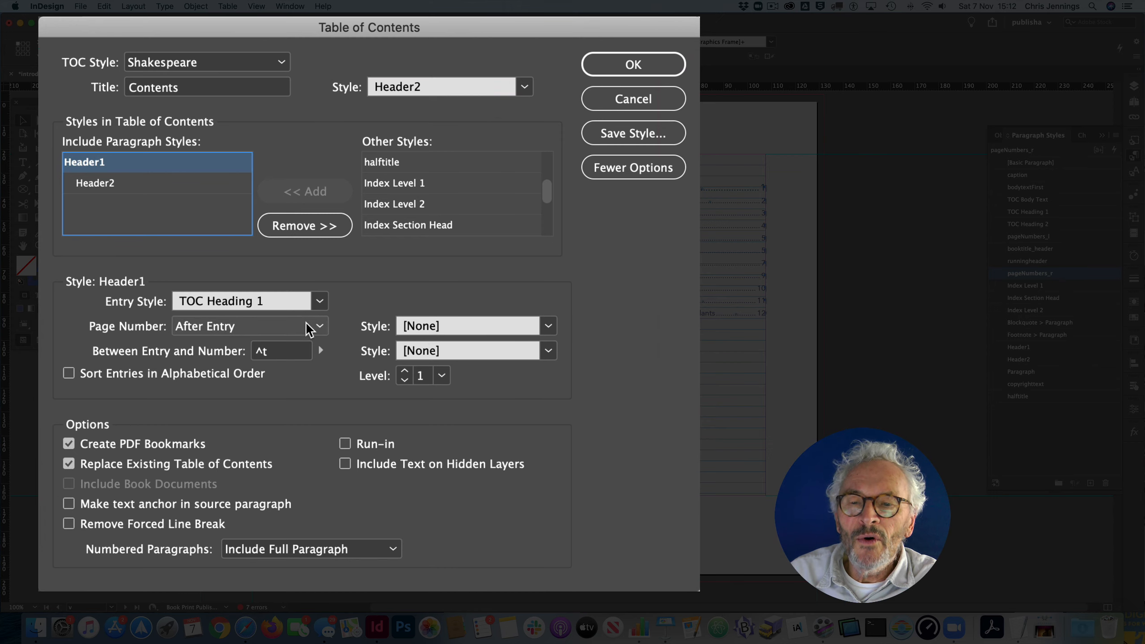
click(548, 327)
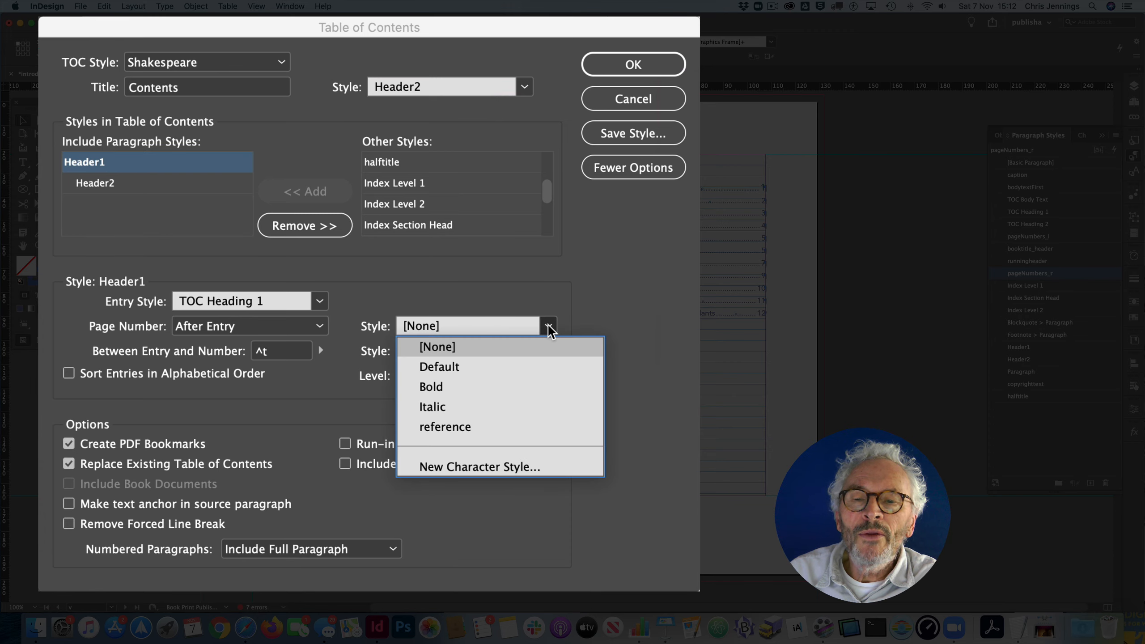
click(492, 466)
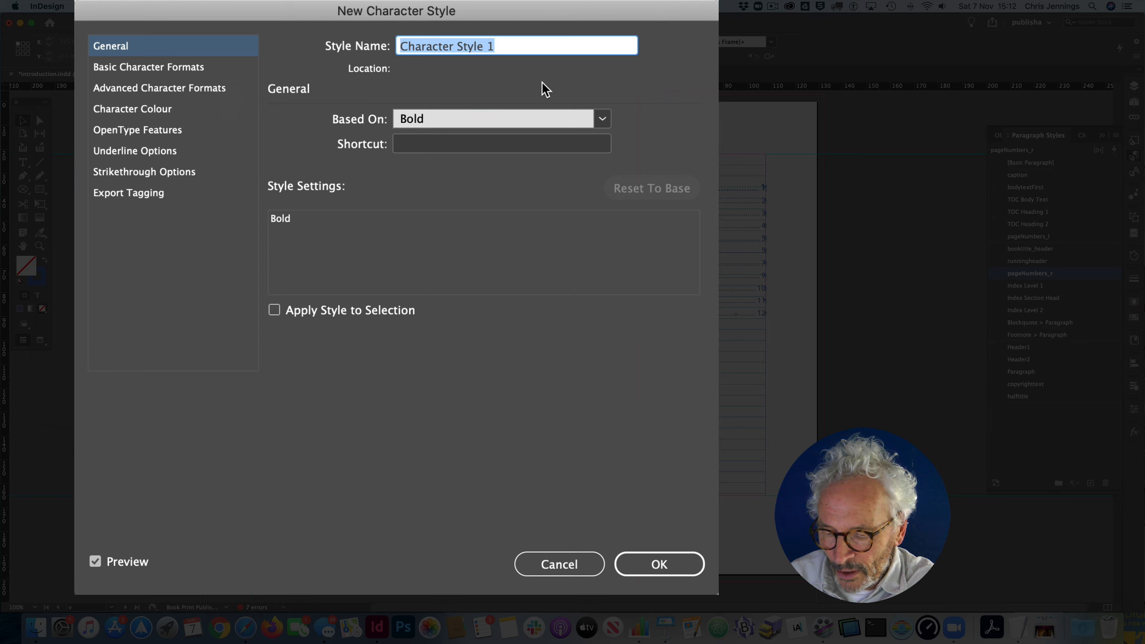
text(content)
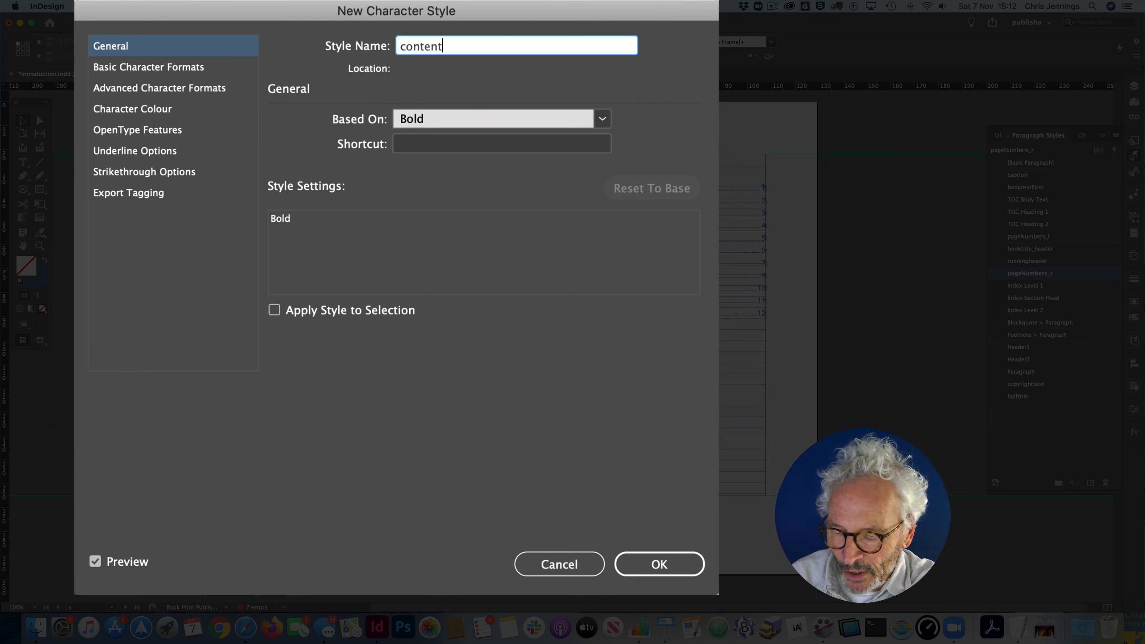
text(sp)
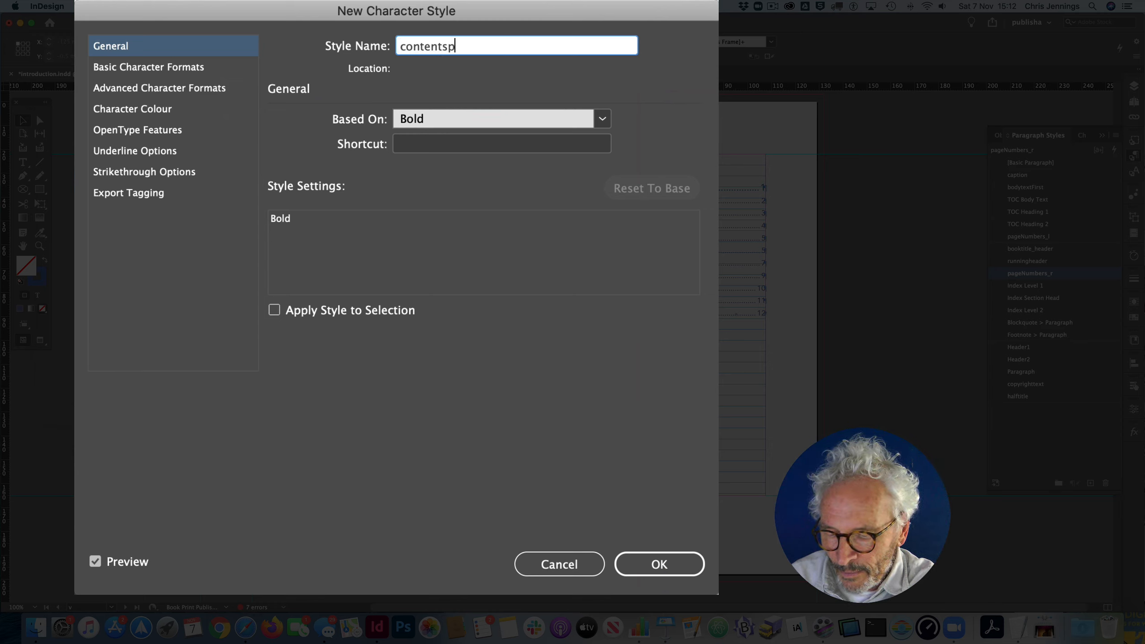
text(agenumbers)
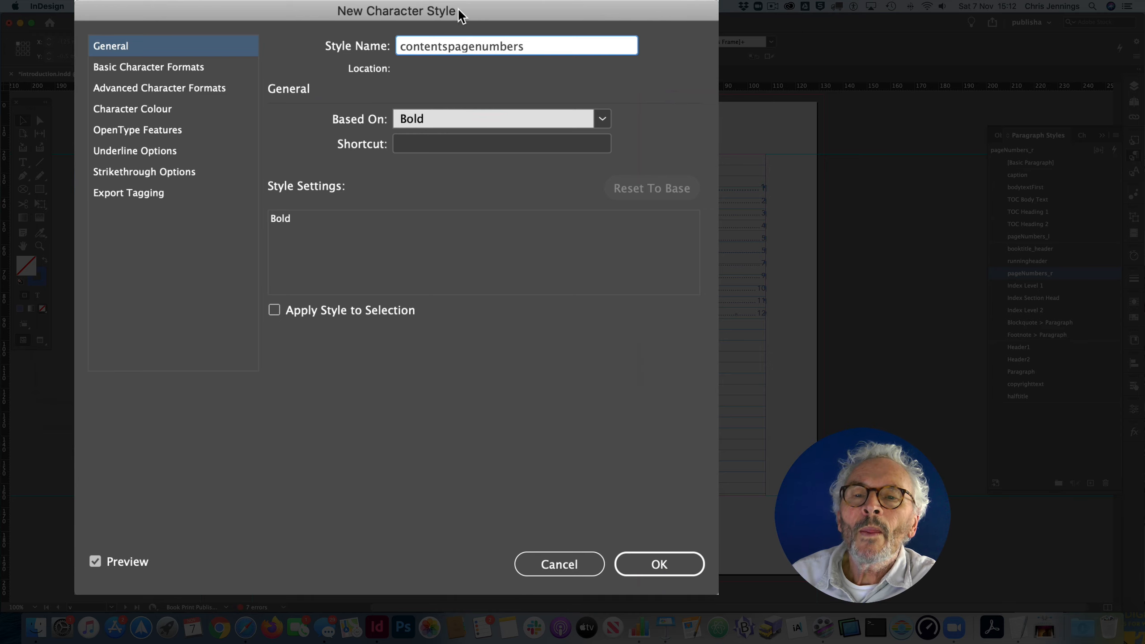
Set the contentspagenumbers style to 6 pt size and [Black] colour, save it, and update the table of contents.
click(163, 67)
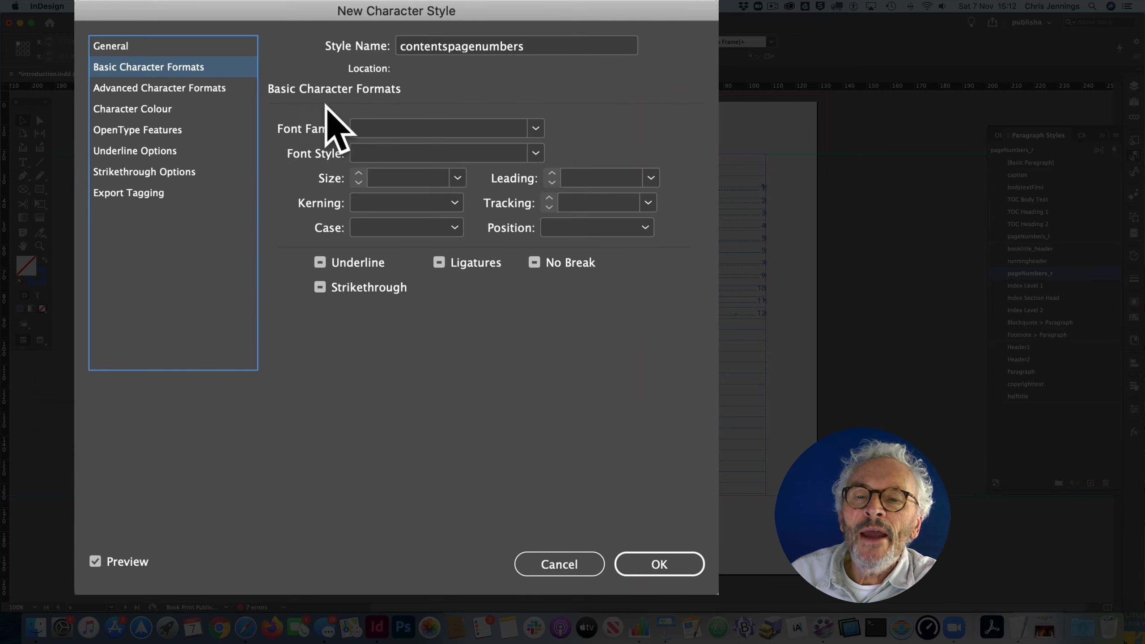
click(457, 178)
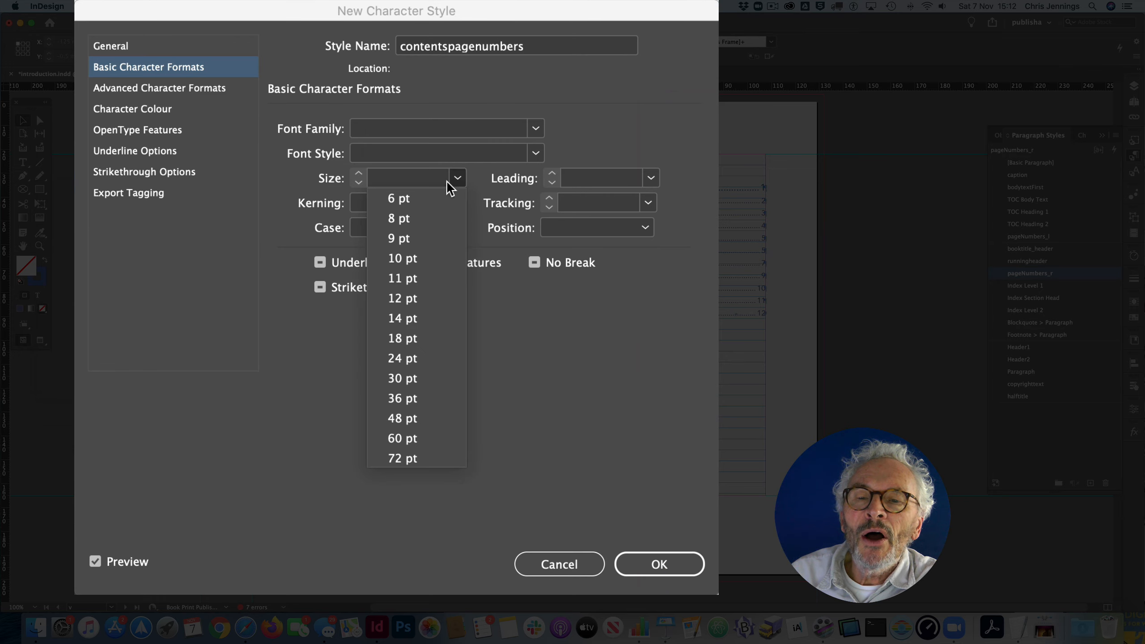
click(401, 198)
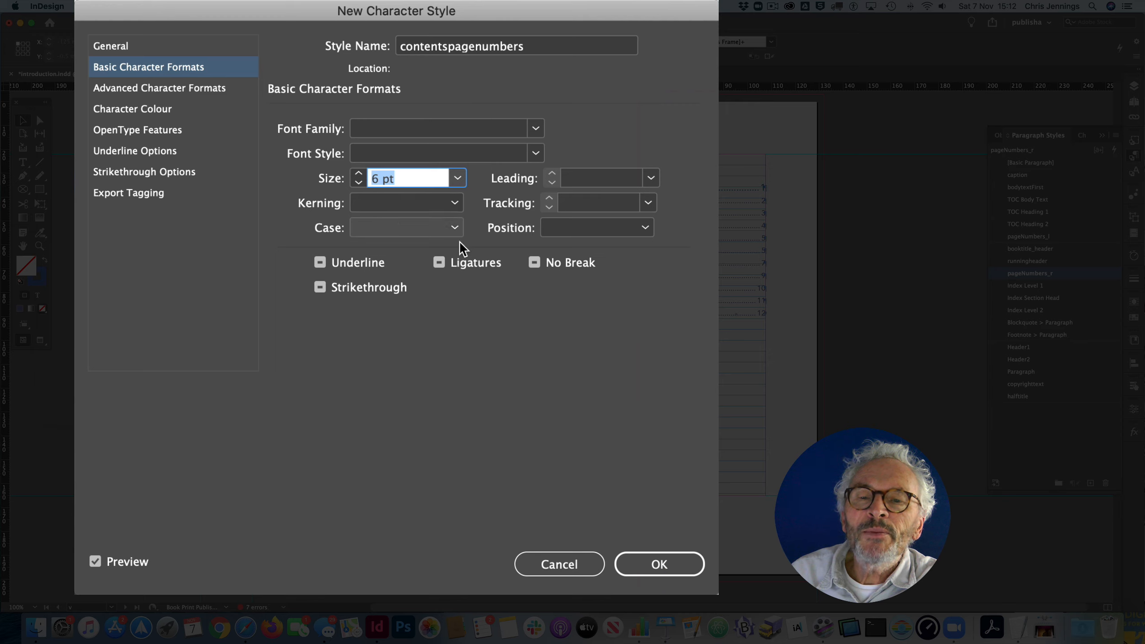
click(135, 110)
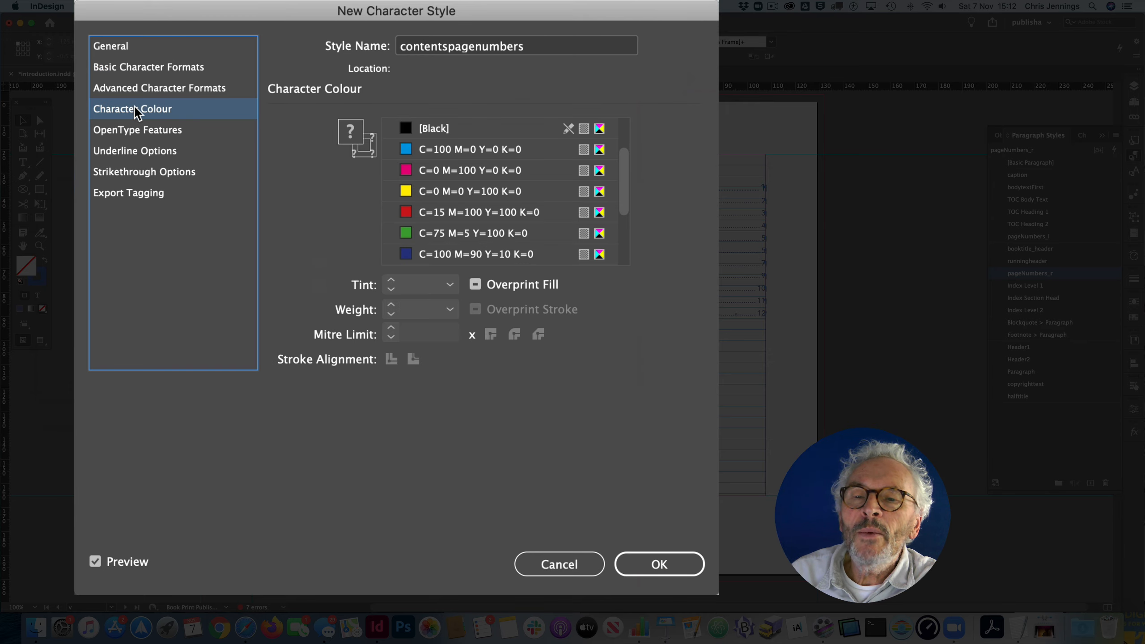
click(405, 127)
click(660, 565)
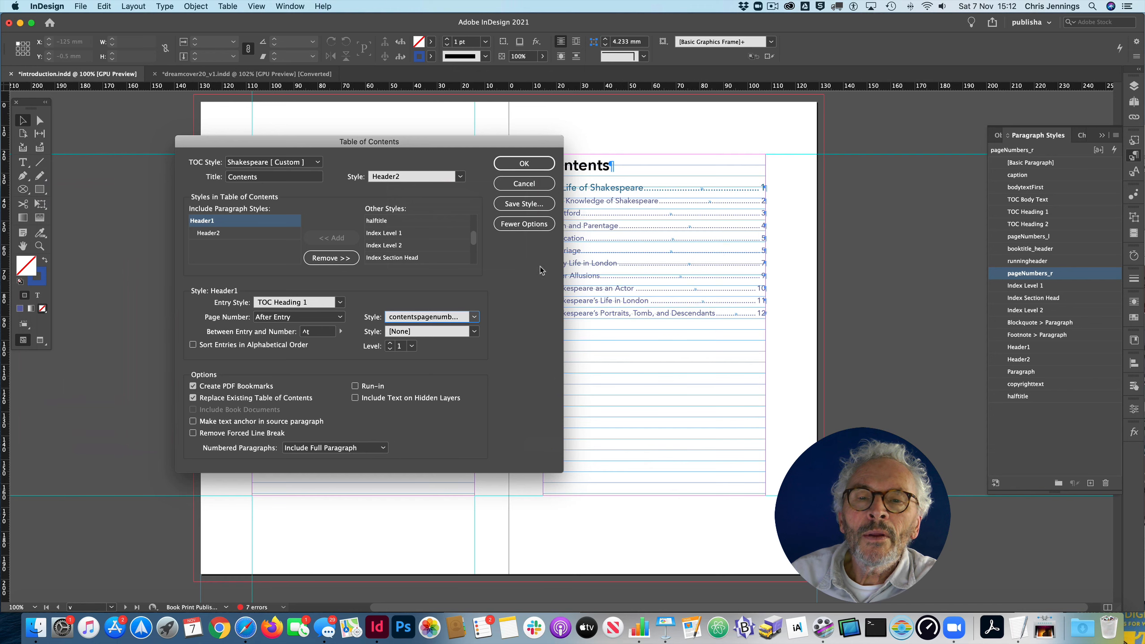
click(634, 63)
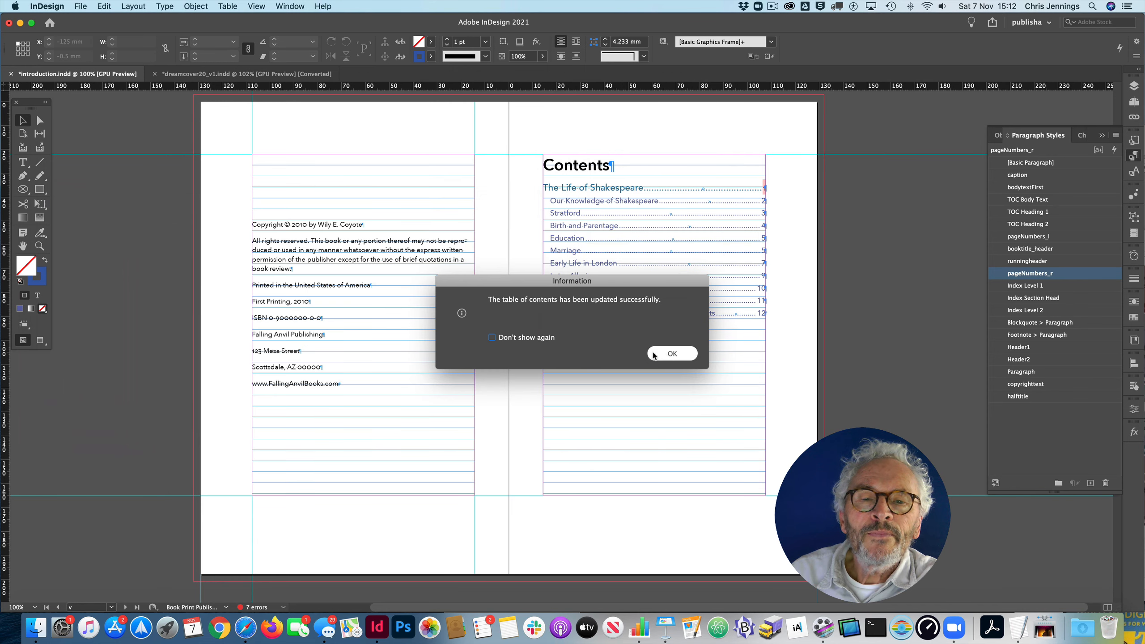
click(669, 353)
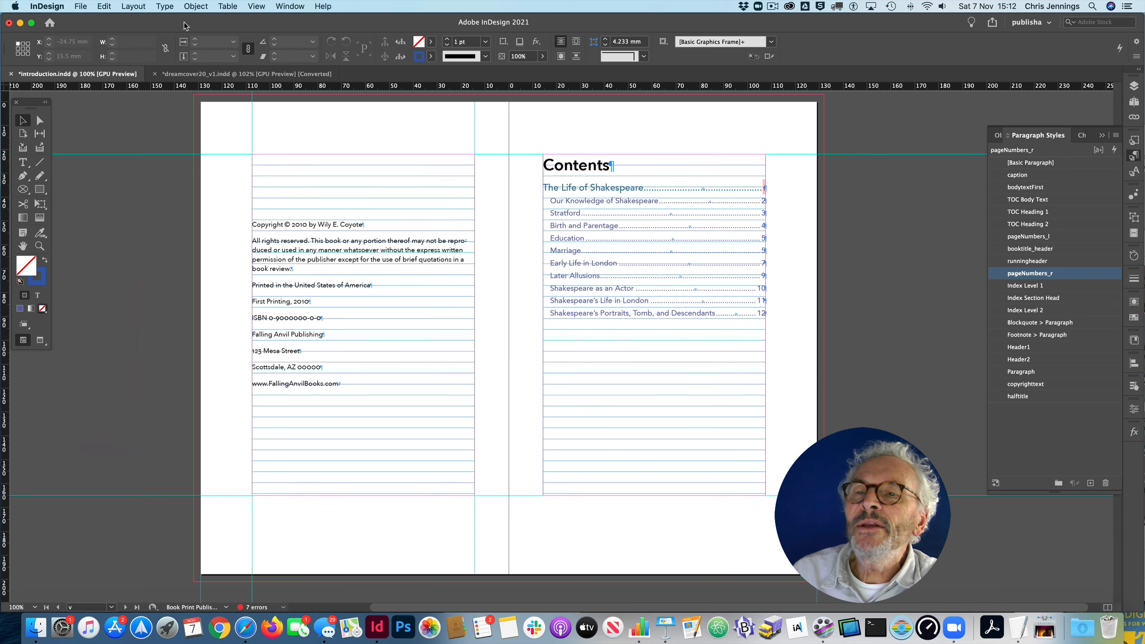
Apply the contentspagenumbers character style to the page numbers of both Header1 and Header2 entries in the table of contents settings.
click(141, 6)
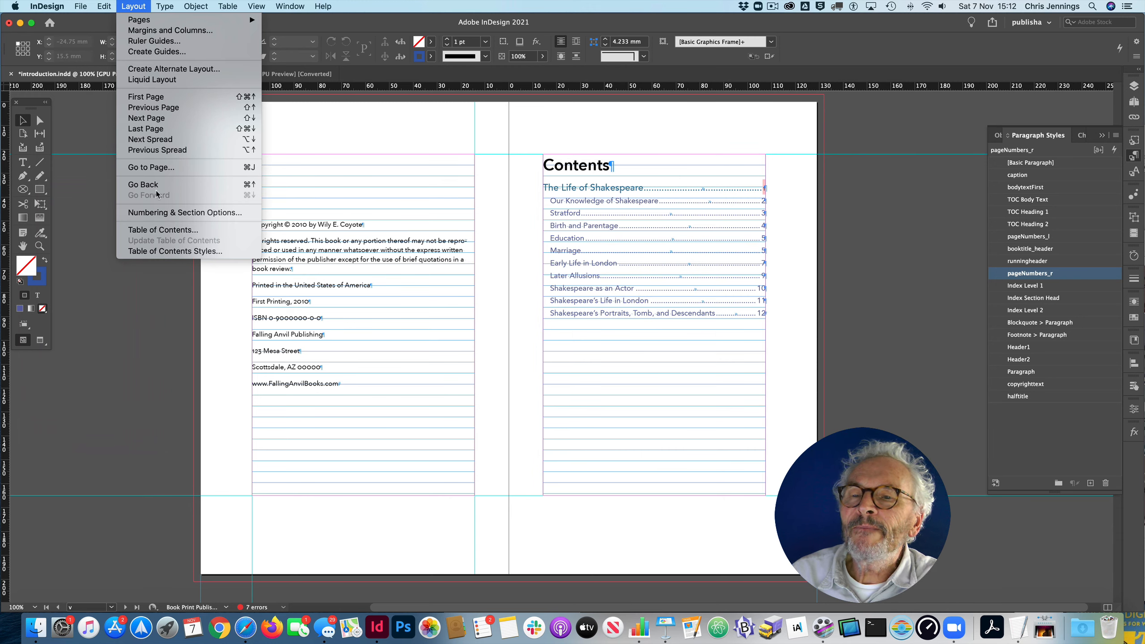
click(155, 231)
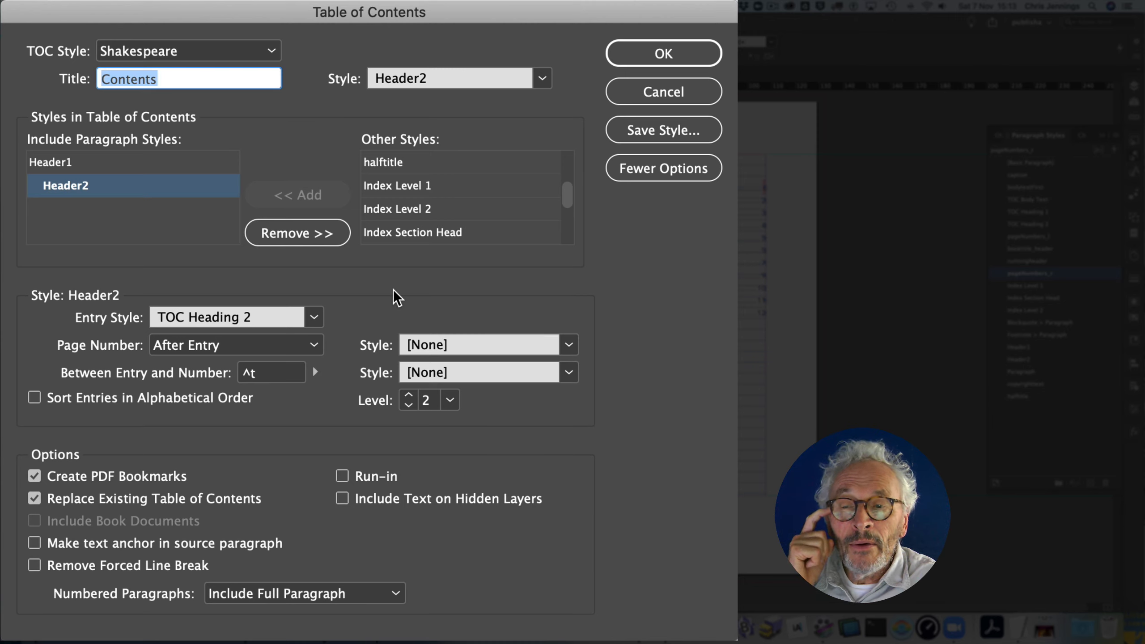
click(68, 166)
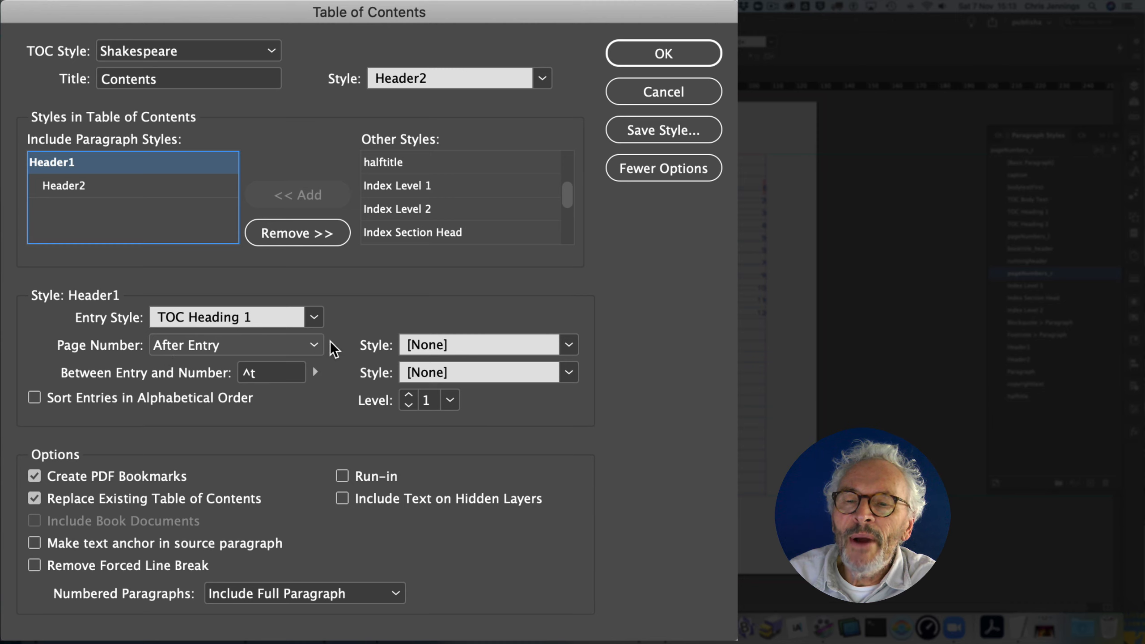
click(569, 346)
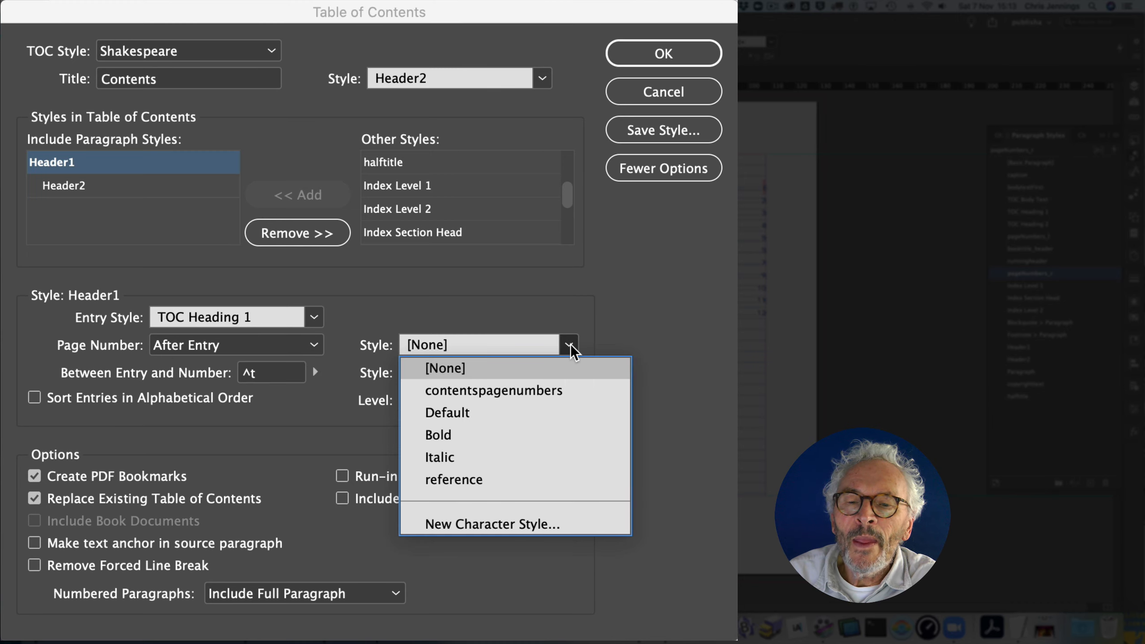
click(519, 391)
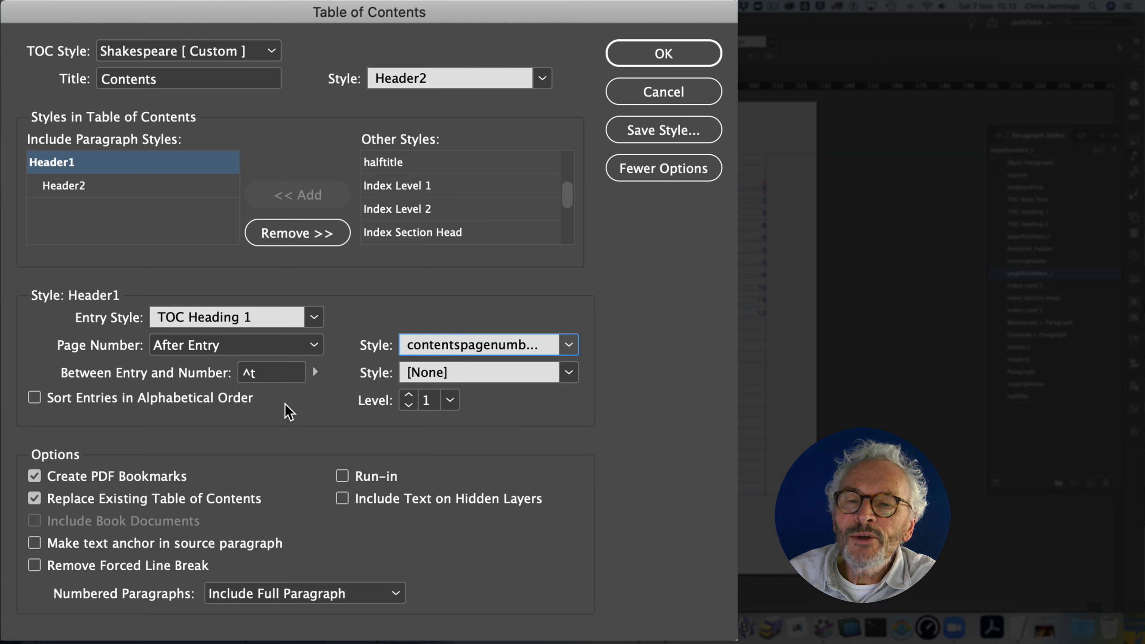
click(84, 184)
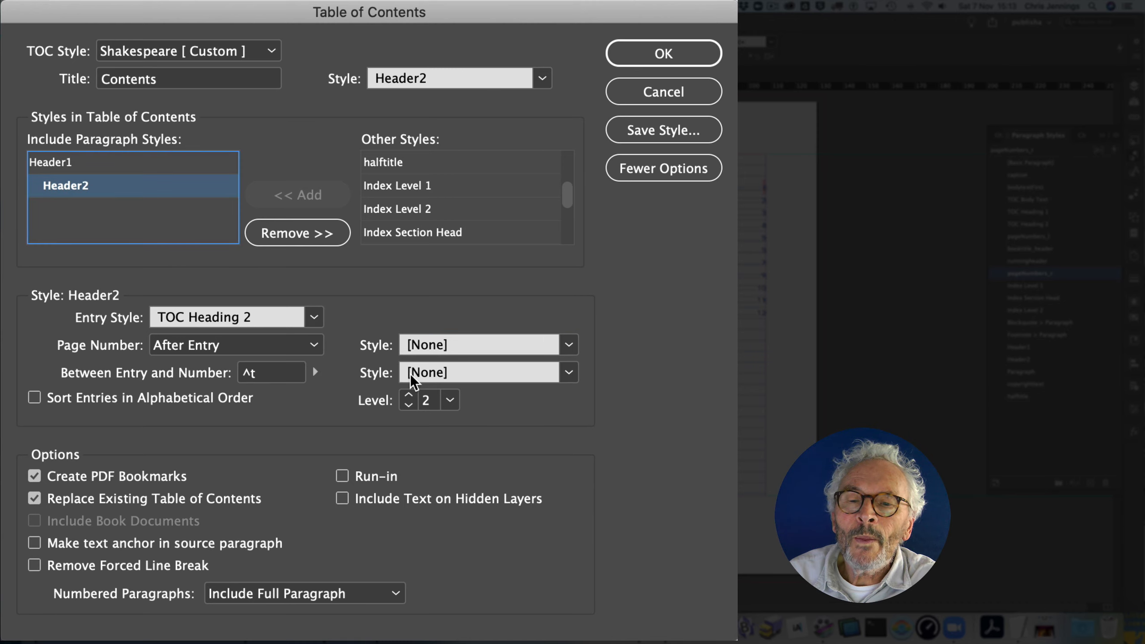
click(568, 345)
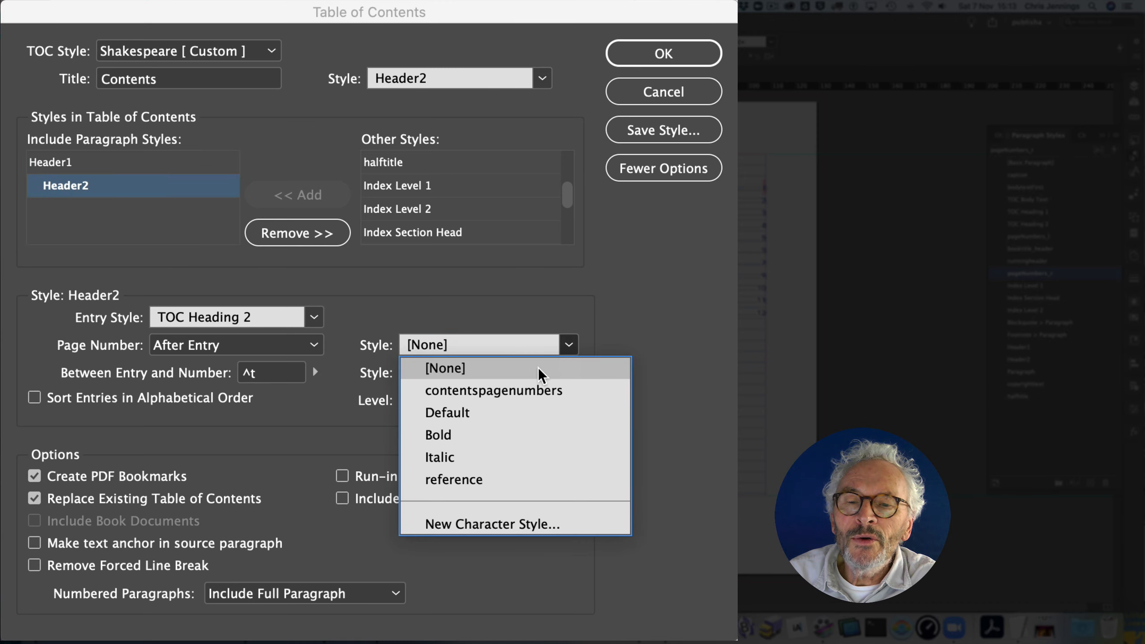
click(524, 387)
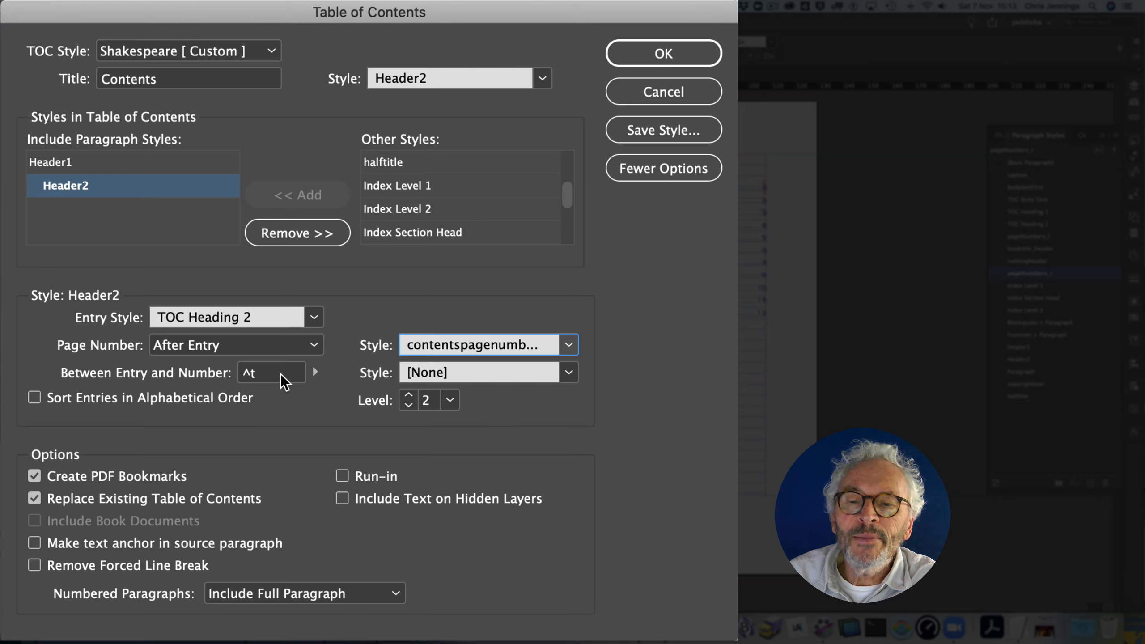
Apply contentspagenumbers to the separator between entry and number for Header2 and Header1, and save the settings as a TOC style.
click(568, 373)
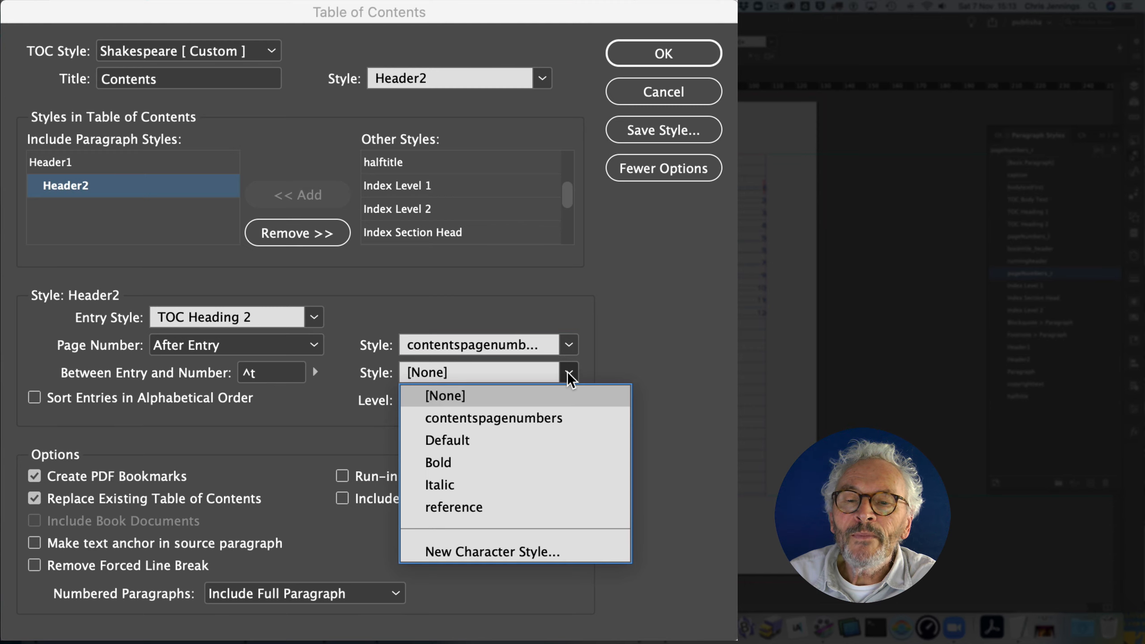
click(503, 419)
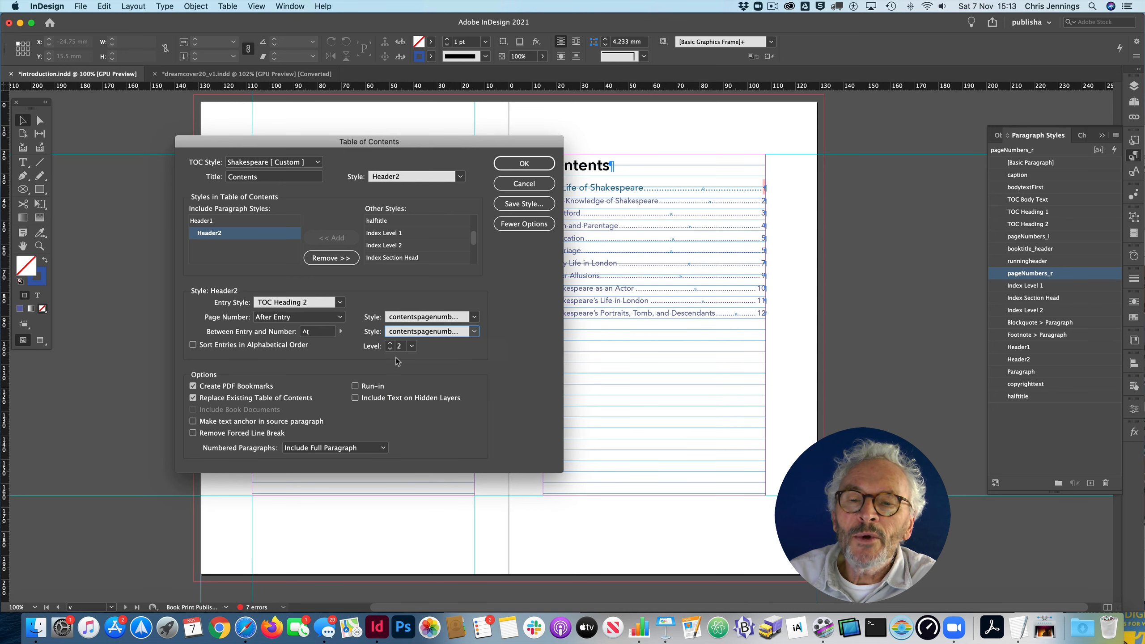
click(221, 221)
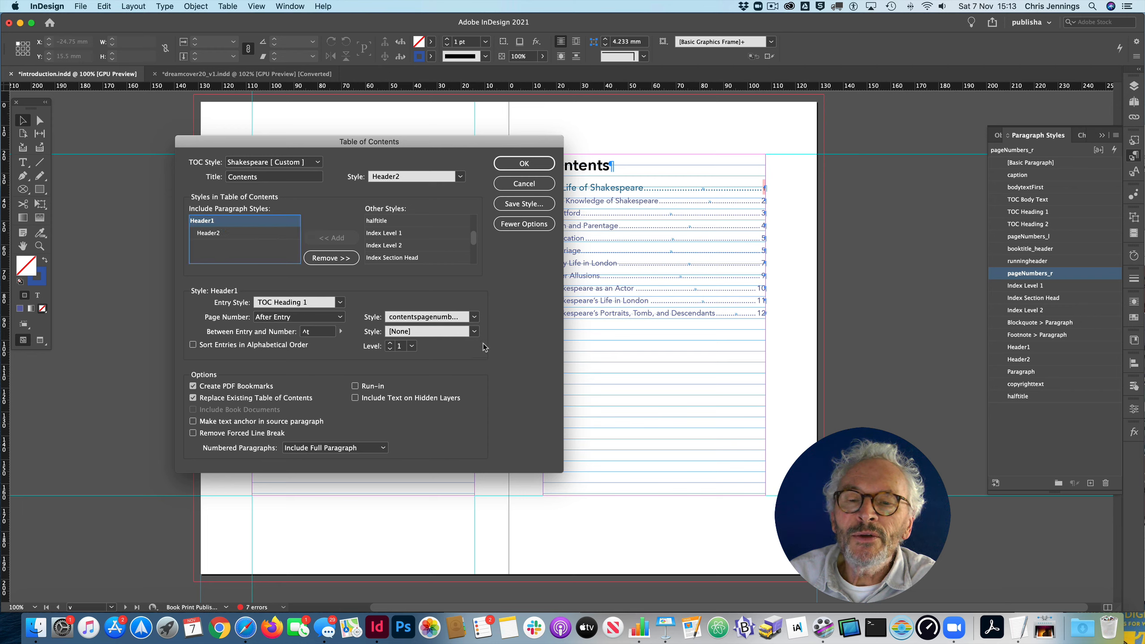
click(474, 332)
click(454, 355)
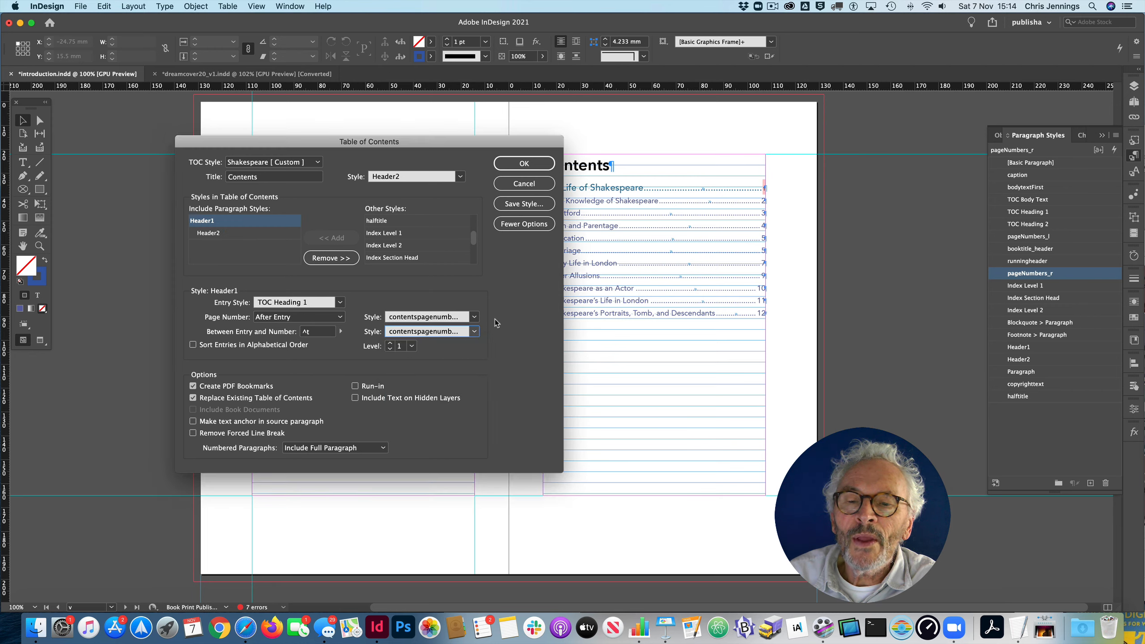
click(523, 204)
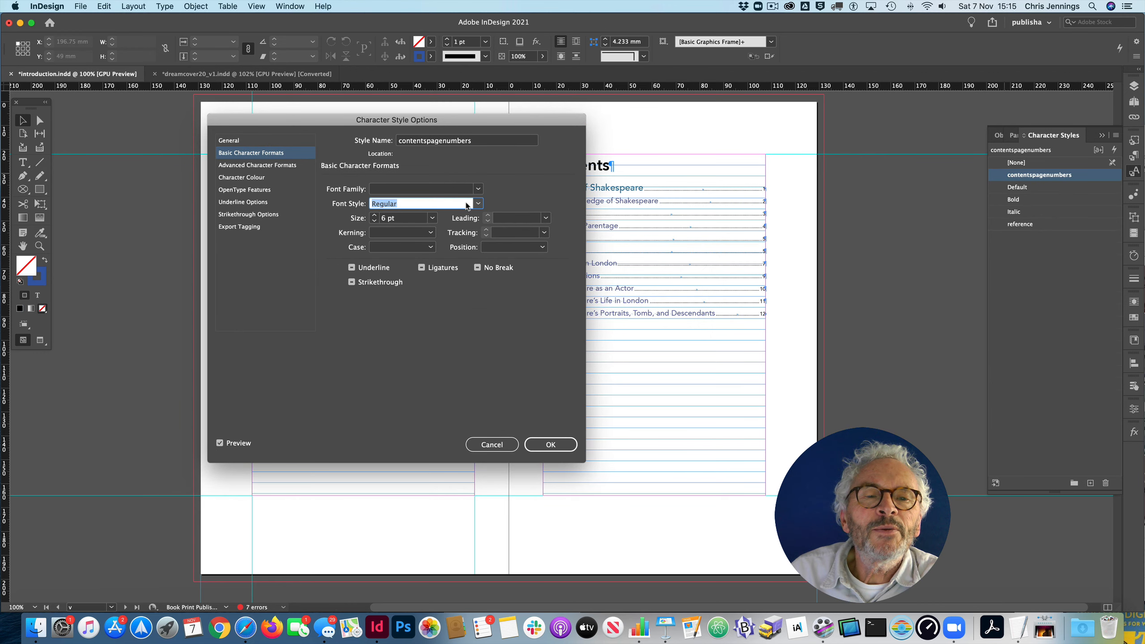
Set the contentspagenumbers font style to Regular, save it, and preview the contents page without guides before returning to normal view.
click(559, 444)
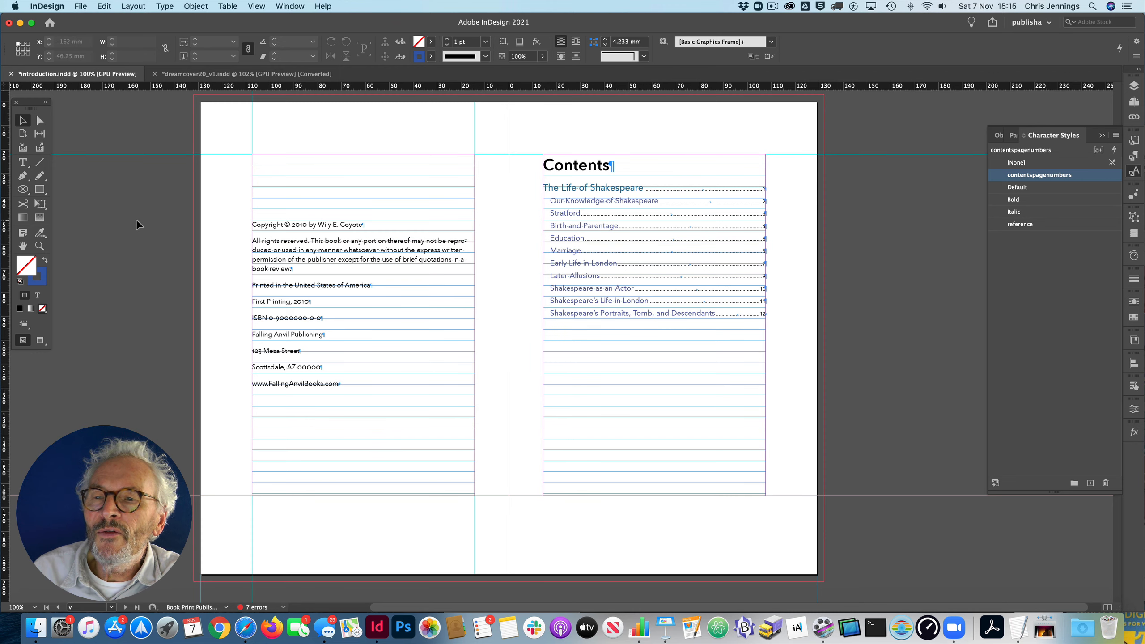
key(w)
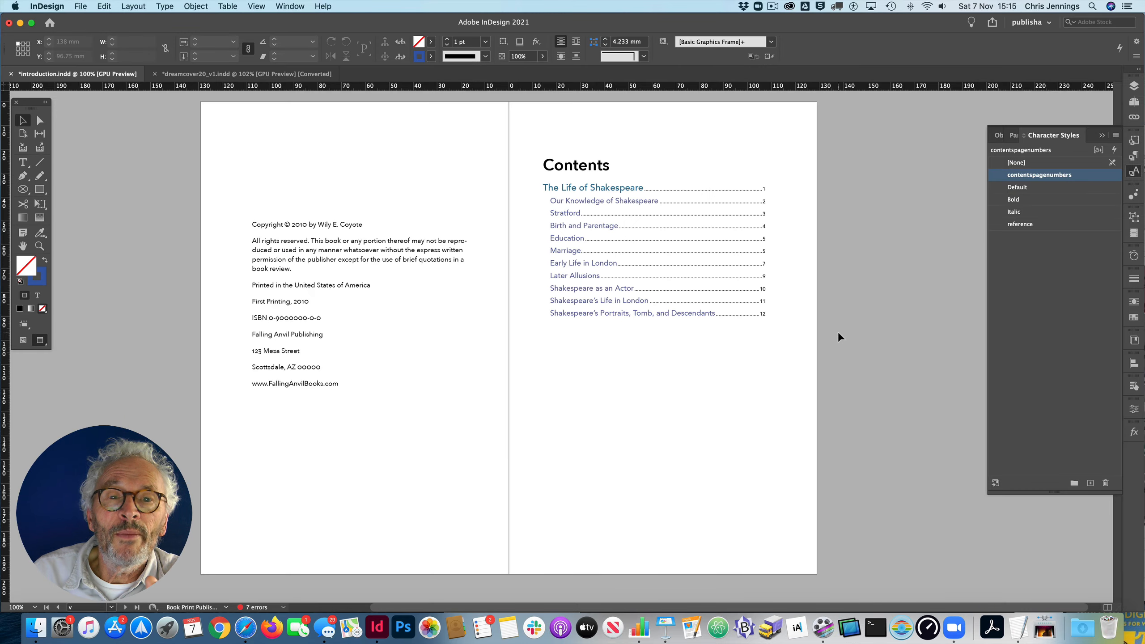
key(w)
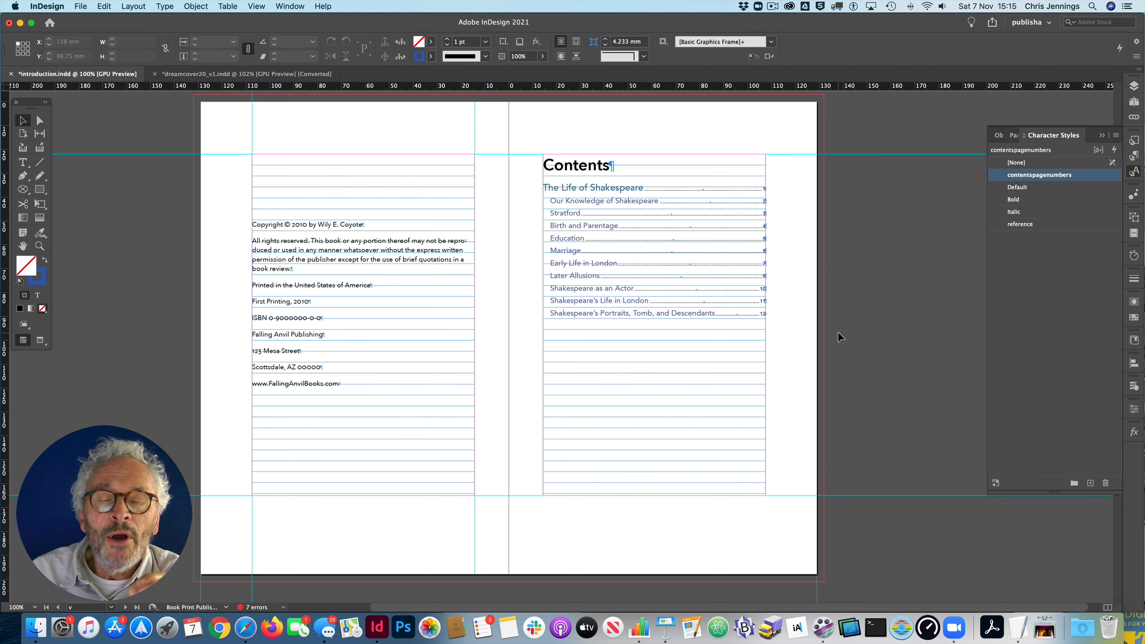